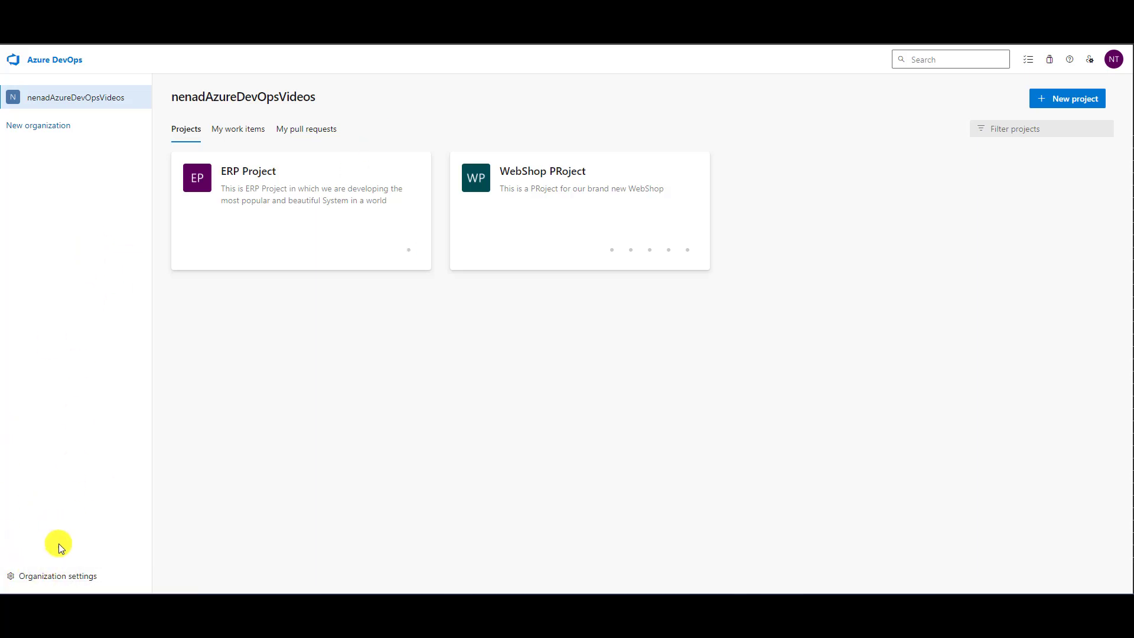
- Open the workflow states of the User Story work item type in the organization's inherited Agile process
left_click(70, 575)
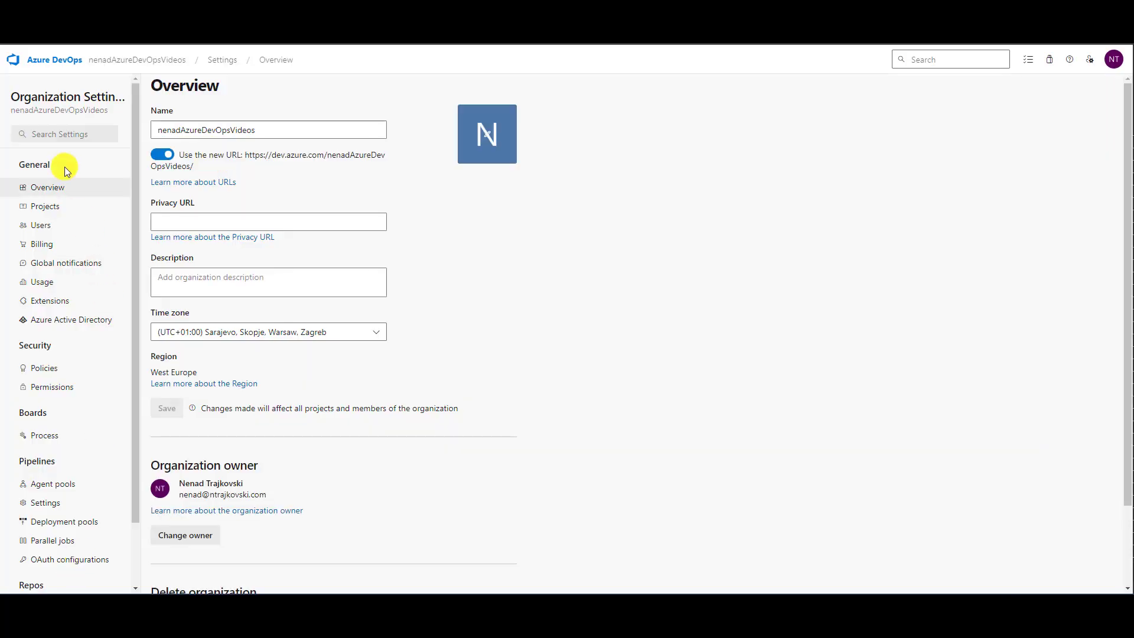
left_click(53, 442)
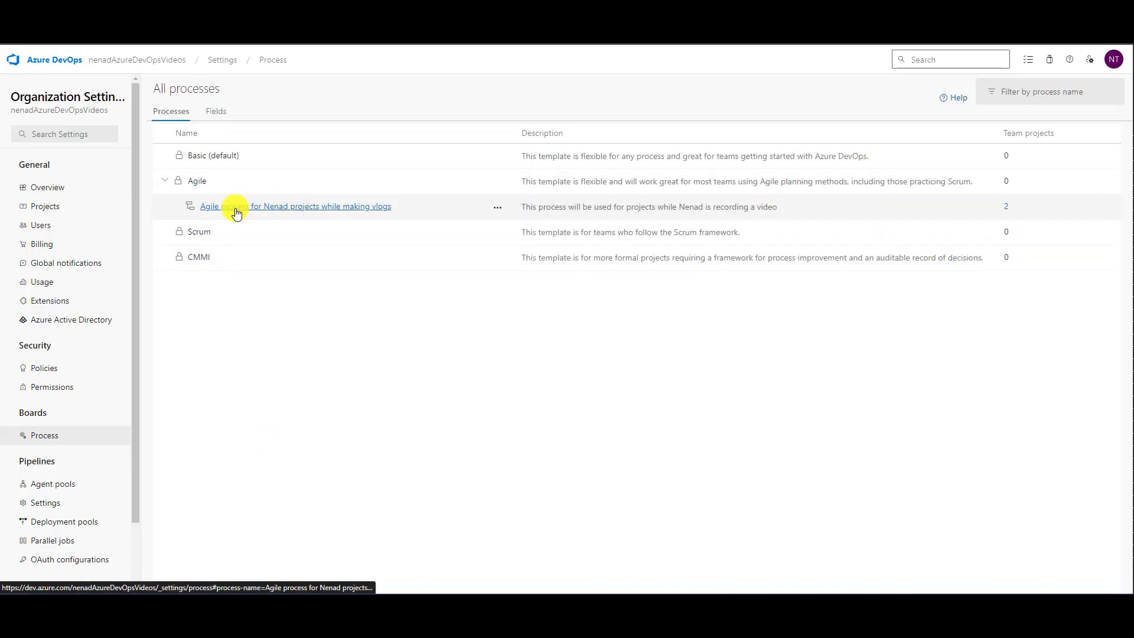
left_click(294, 207)
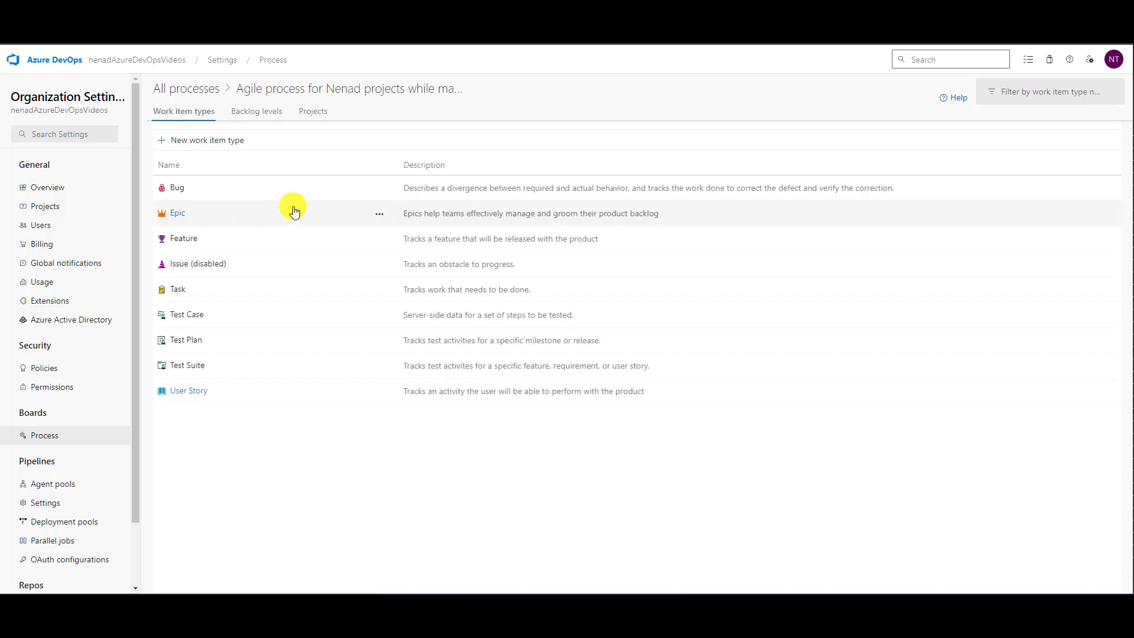
left_click(188, 392)
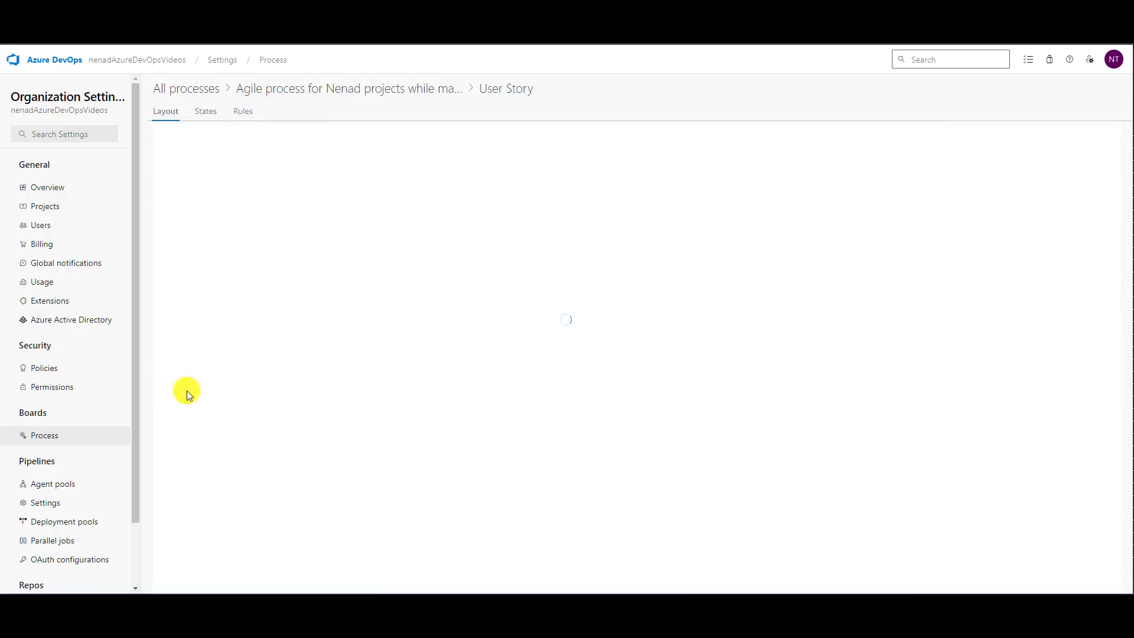
left_click(213, 118)
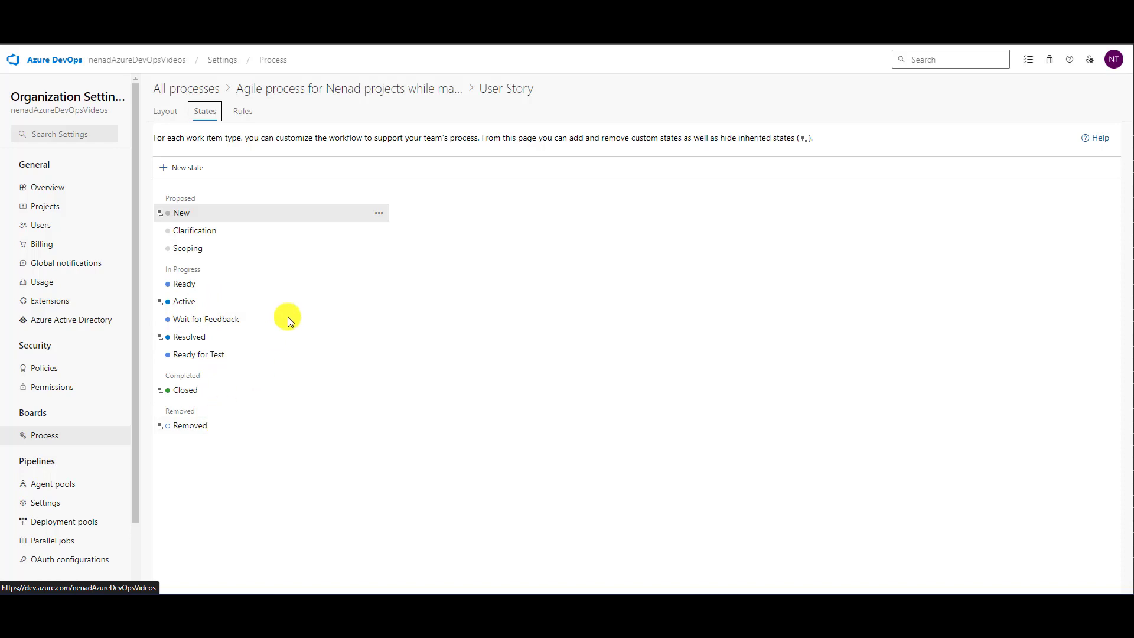
- Check the Clarification state's available actions, and examine the columns across the ERP Project Stories board
left_click(378, 230)
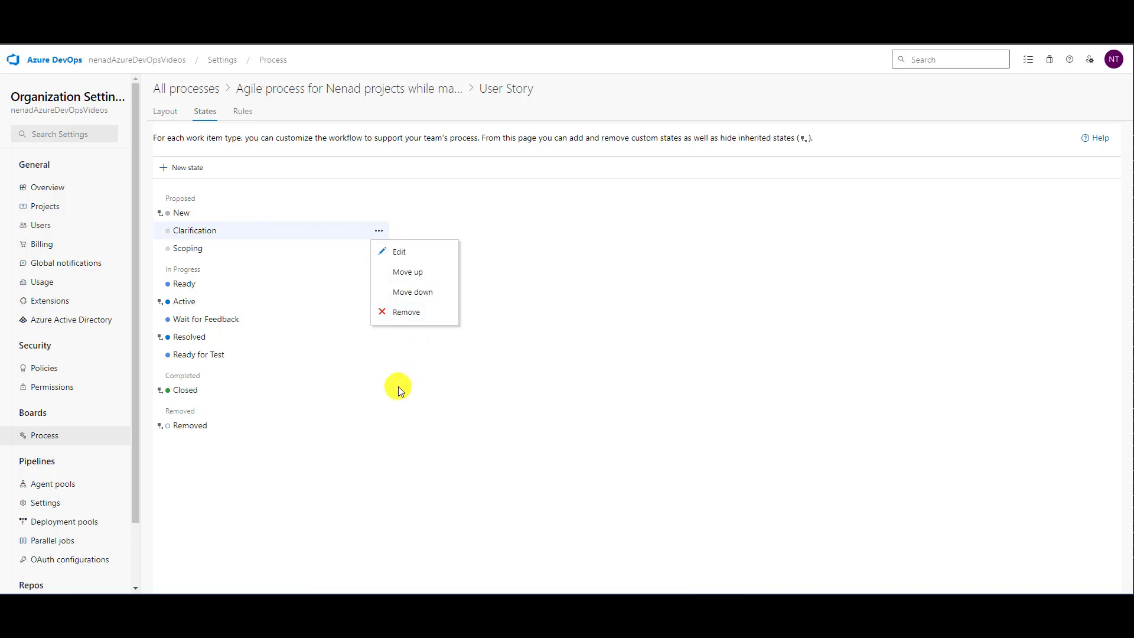
left_click(507, 252)
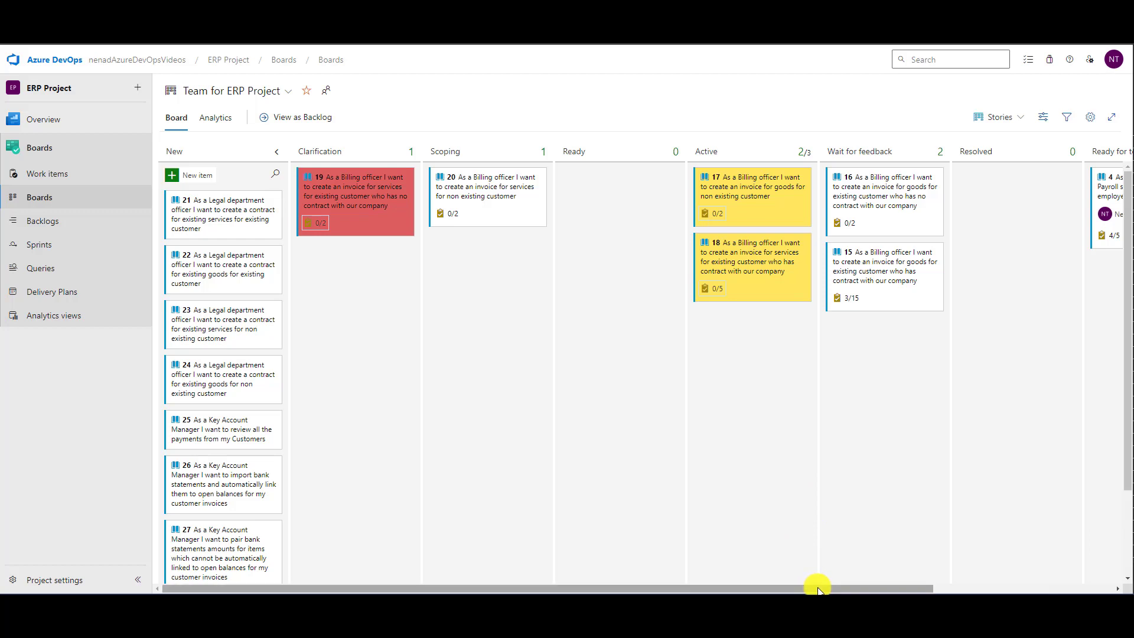
left_click_drag(817, 586, 950, 559)
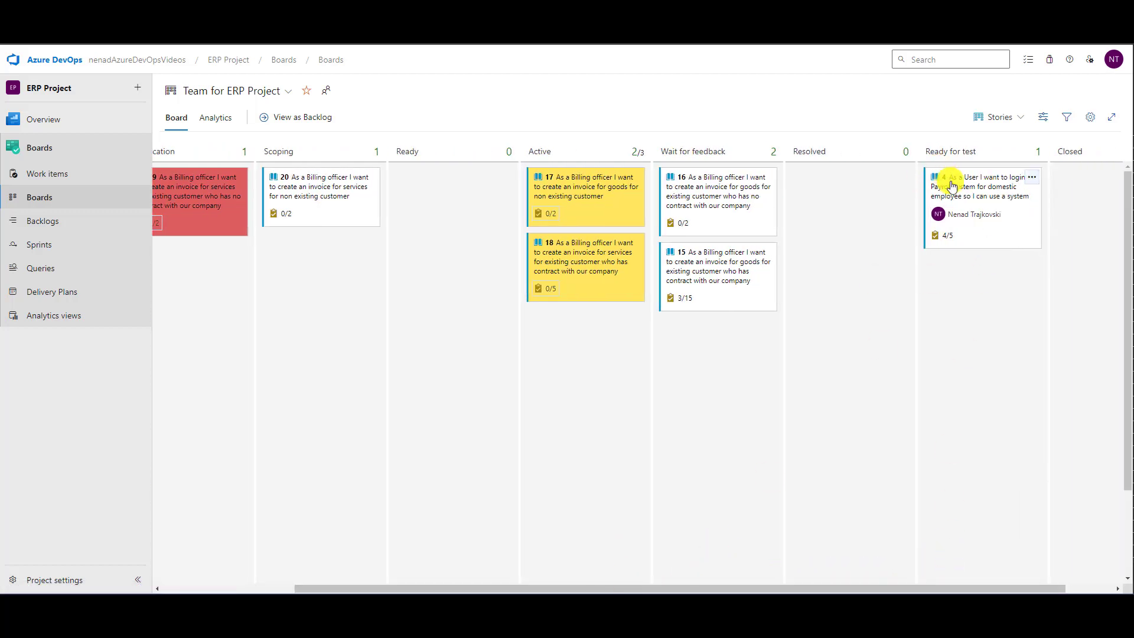
left_click(998, 121)
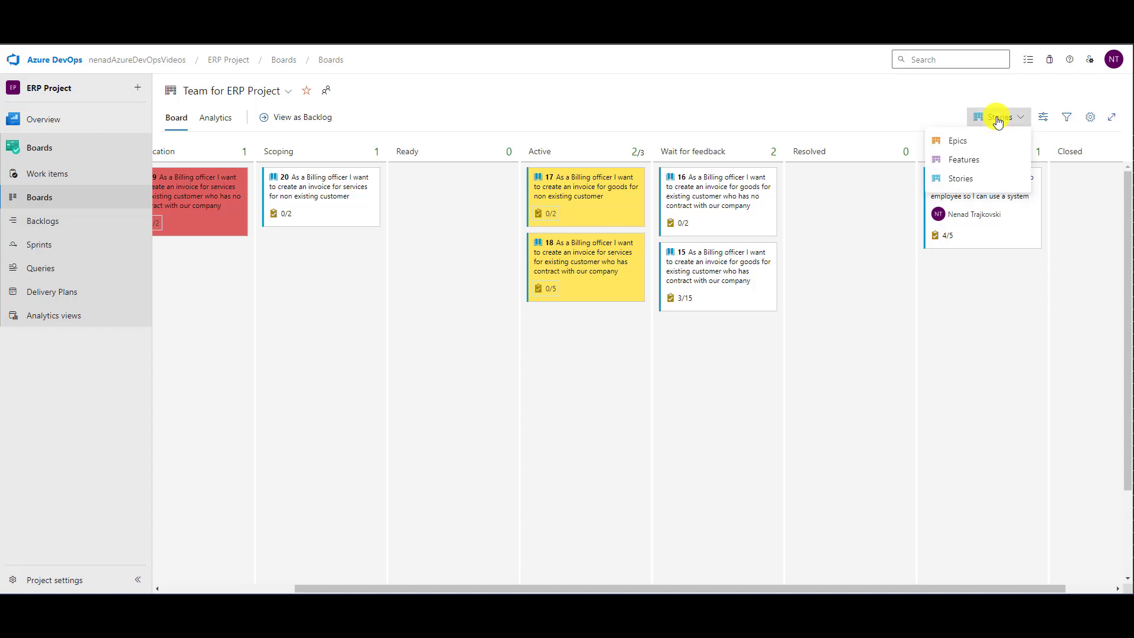
left_click(966, 180)
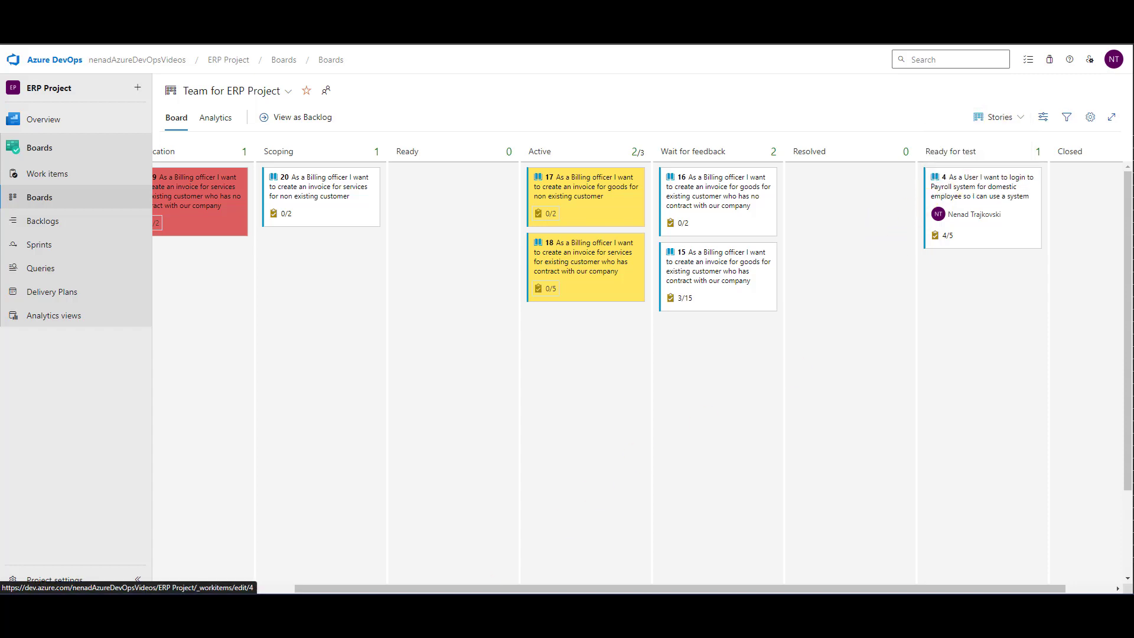
left_click_drag(366, 589, 239, 589)
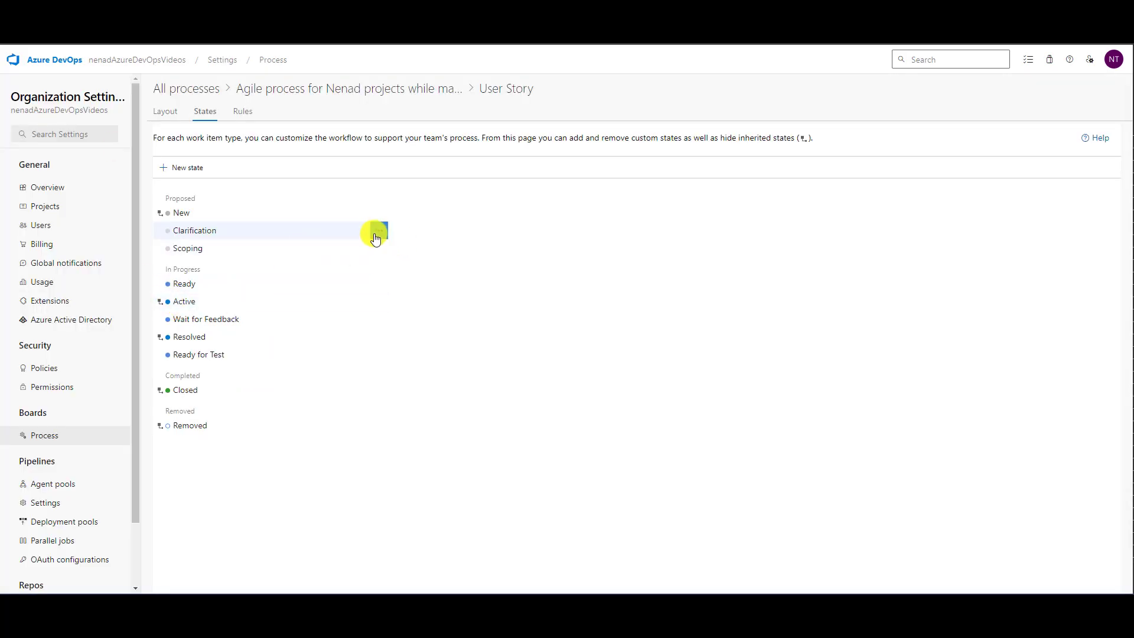
- Remove the Clarification state from the User Story work item type
left_click(376, 237)
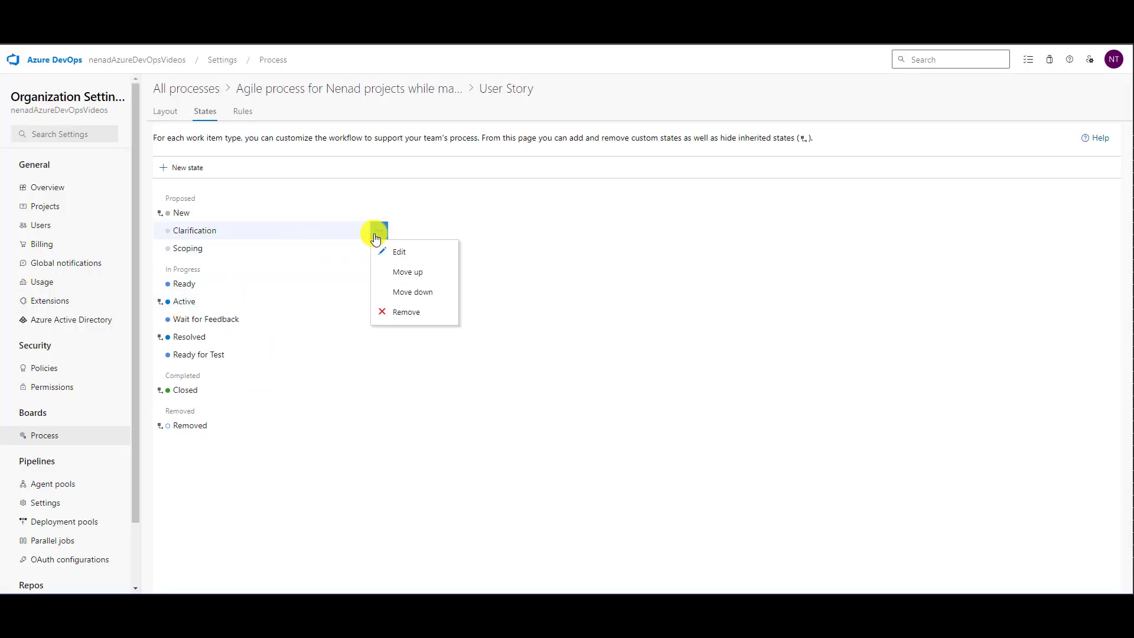
left_click(400, 313)
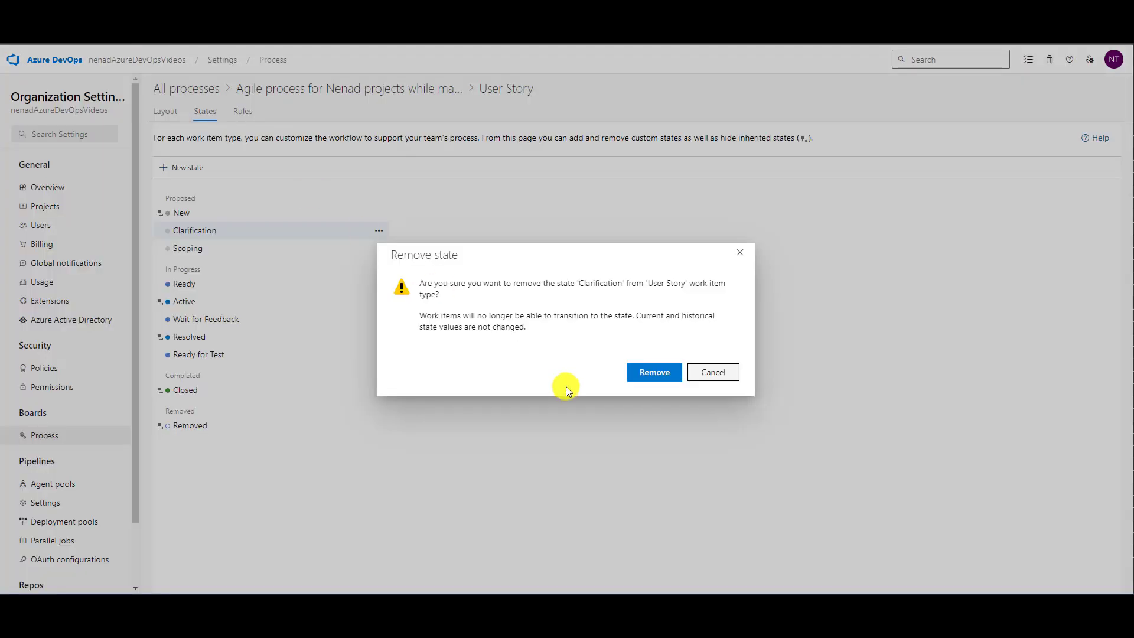
left_click(711, 373)
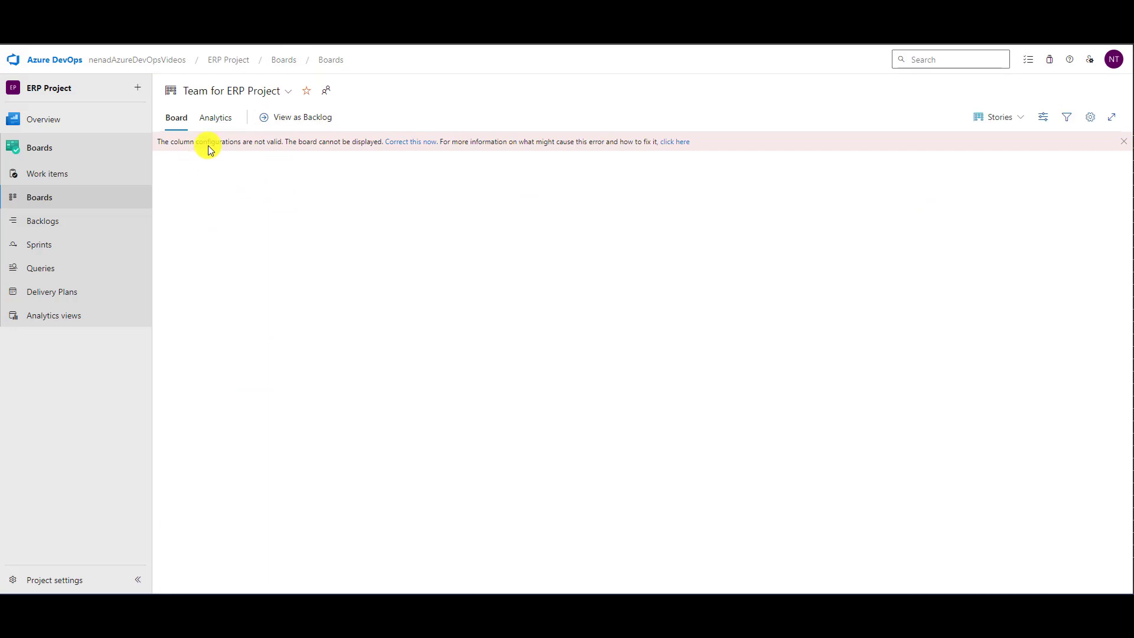
- Try to correct the Stories board's column configuration by removing the Clarification column, and discard the unsaved settings
left_click(404, 143)
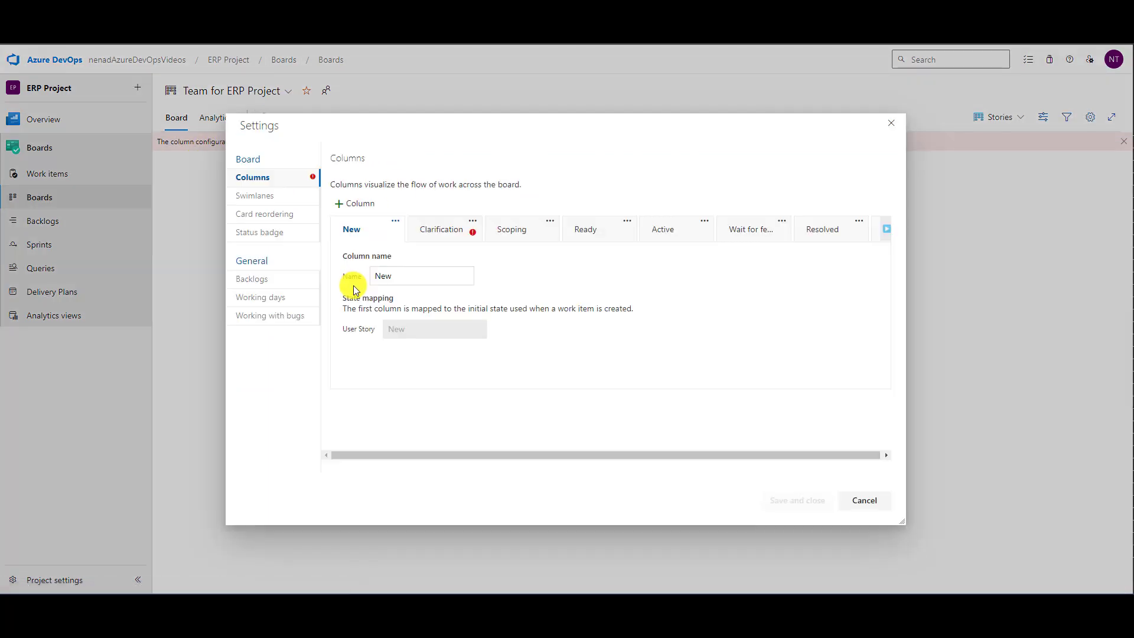
left_click(460, 236)
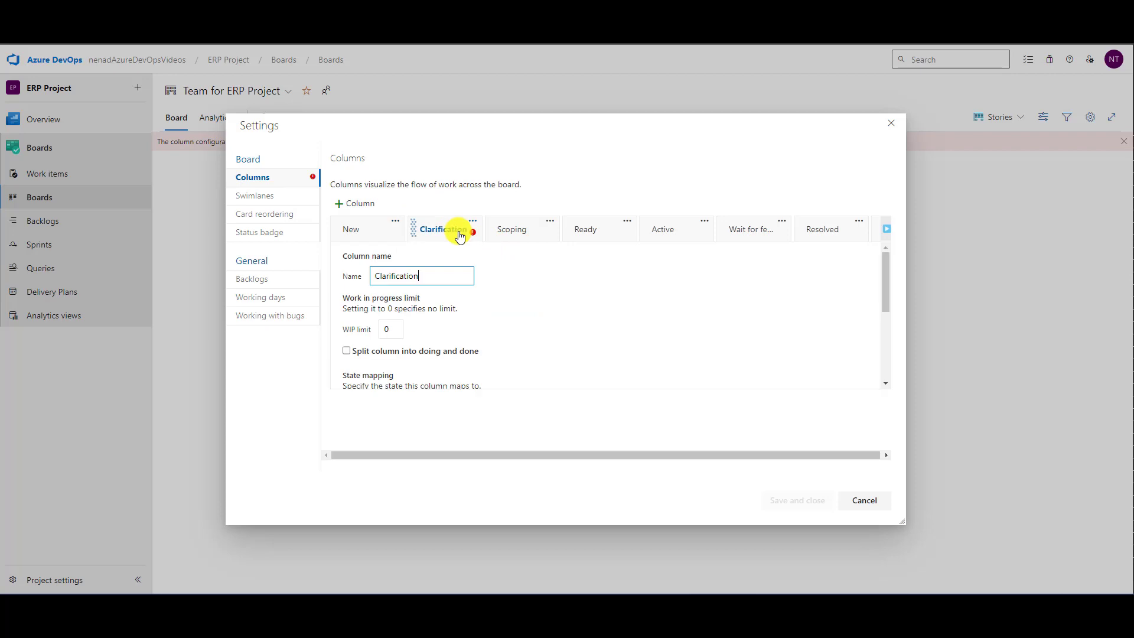
scroll(501, 323, "down", 1)
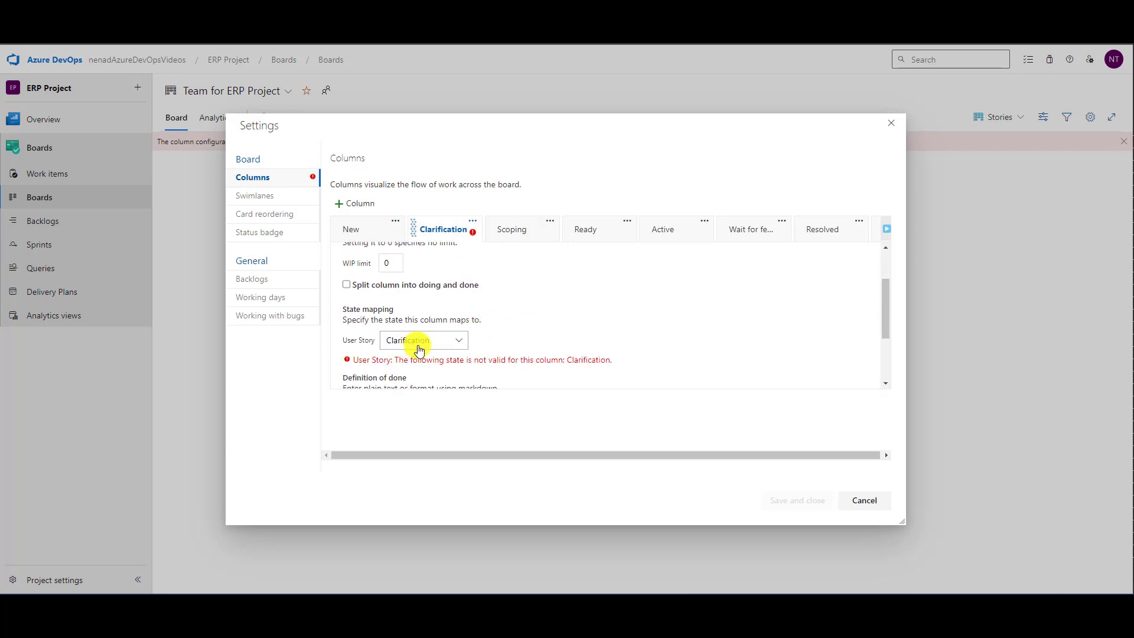
scroll(536, 324, "down", 1)
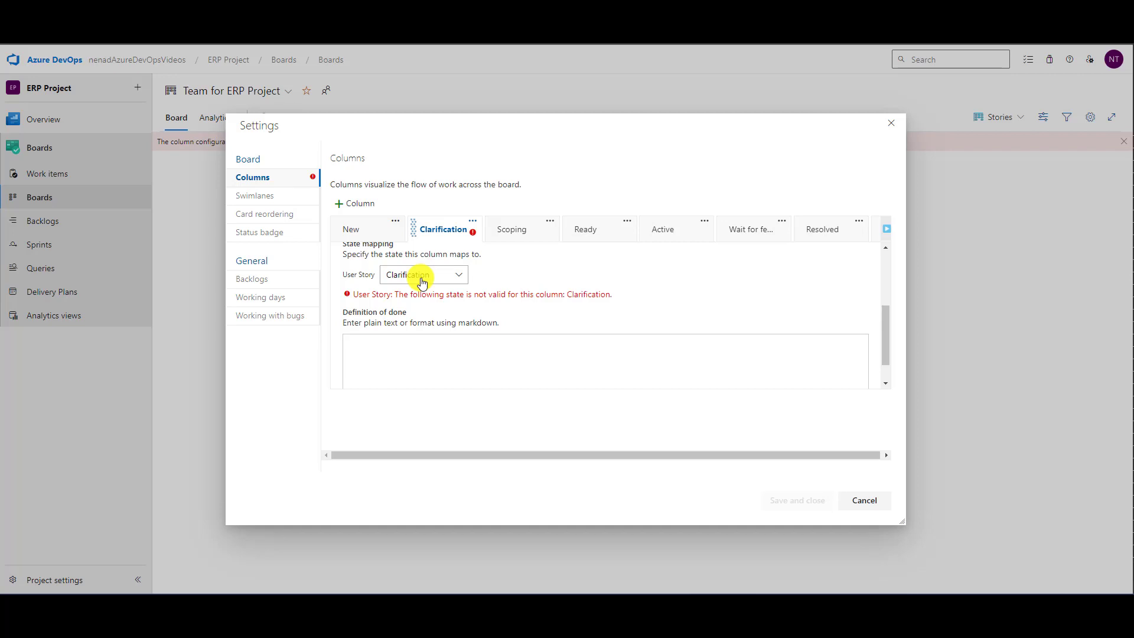
left_click(473, 222)
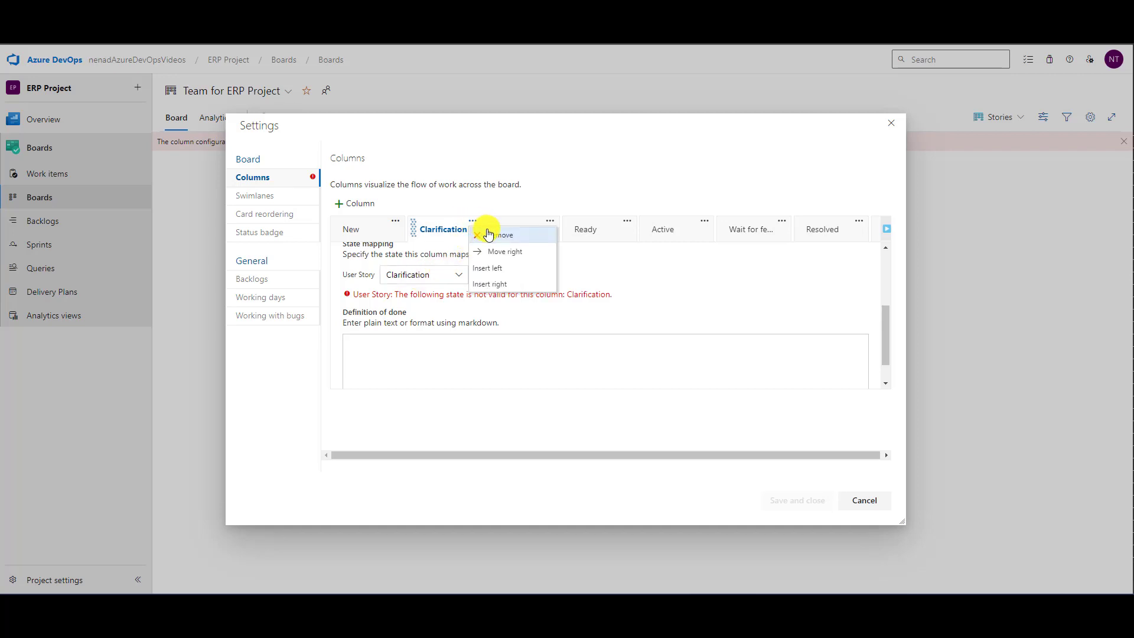
left_click(509, 243)
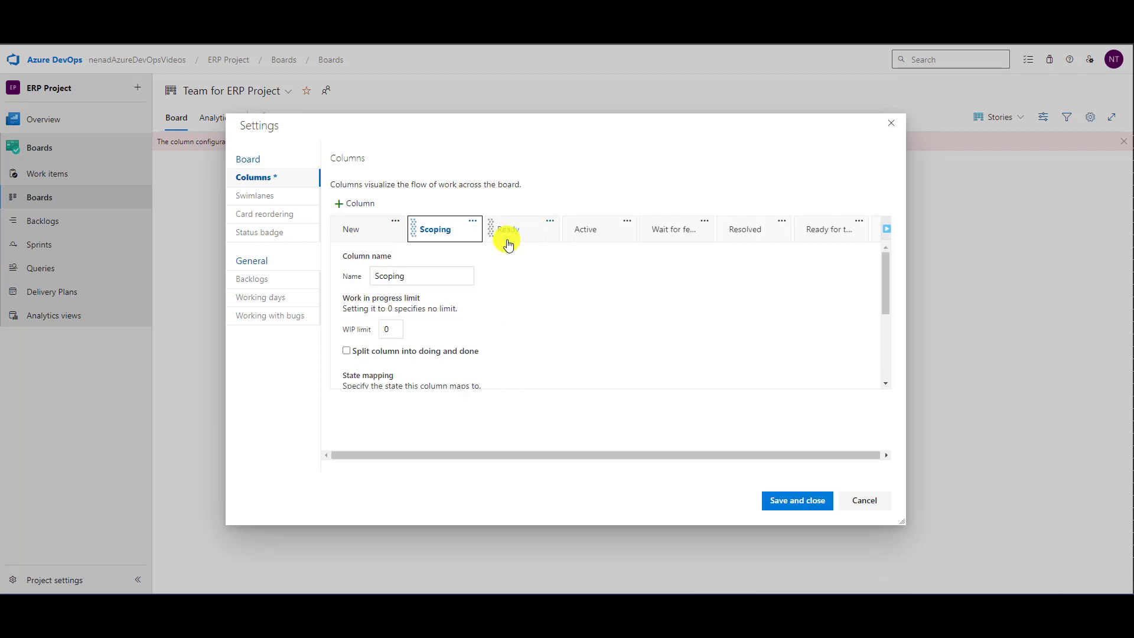
left_click(785, 500)
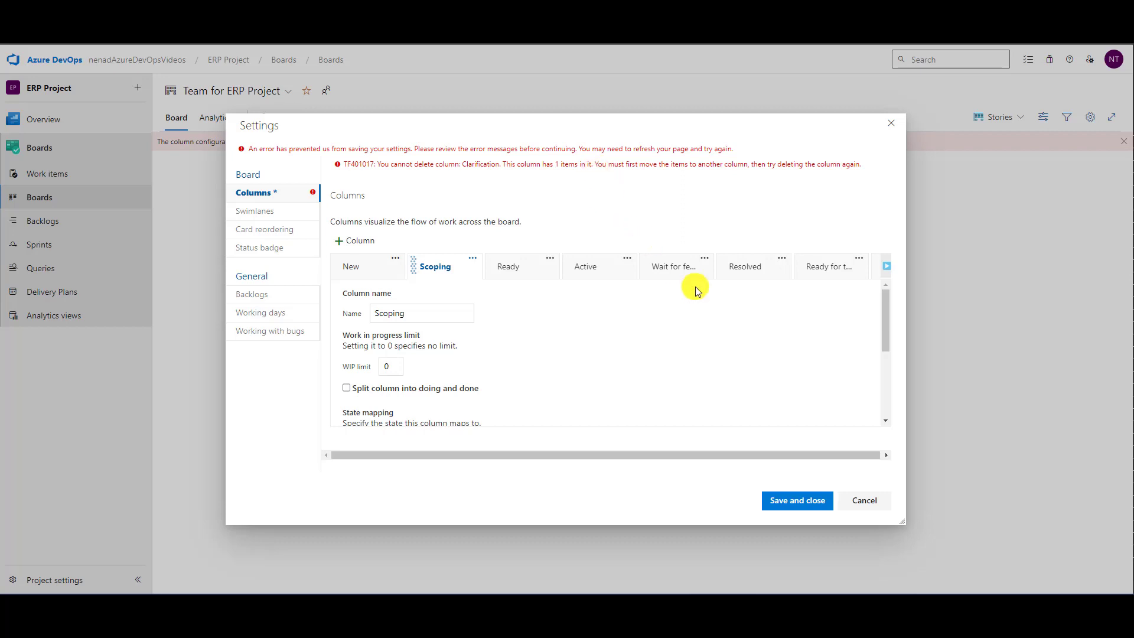
left_click(862, 500)
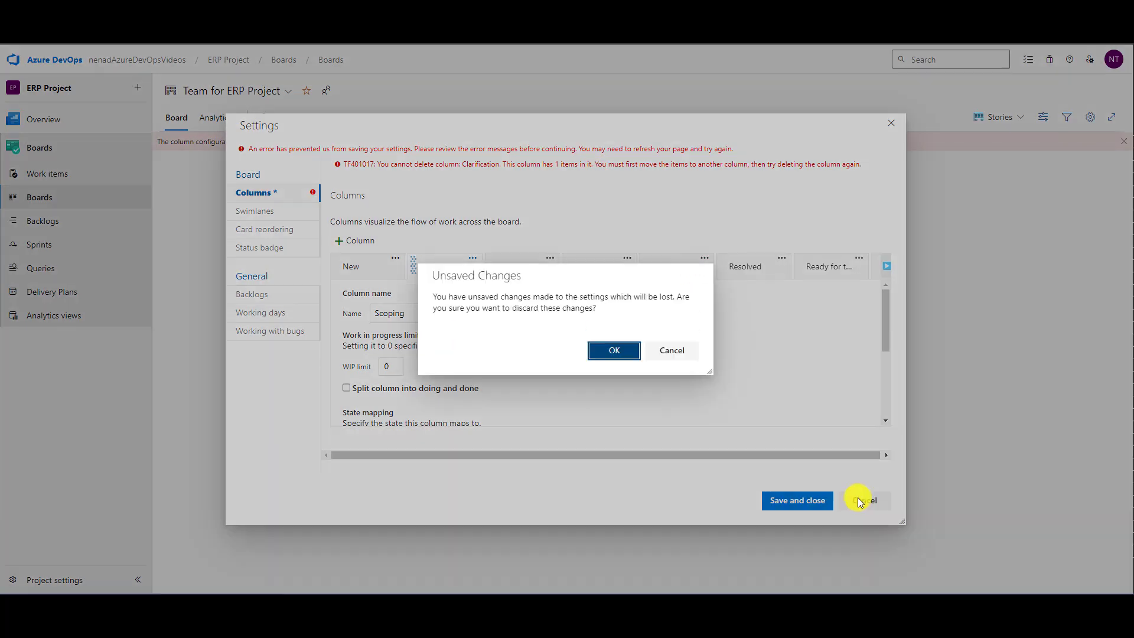
left_click(631, 354)
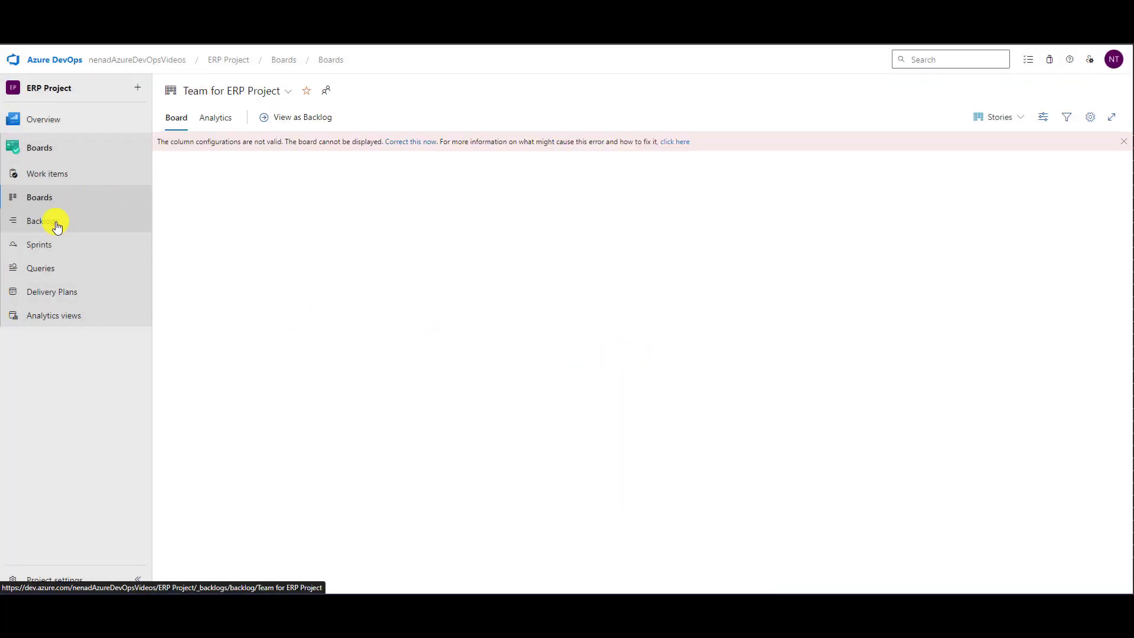
- Open the ERP Project backlog at Stories level and check which states can be used as filters
left_click(56, 227)
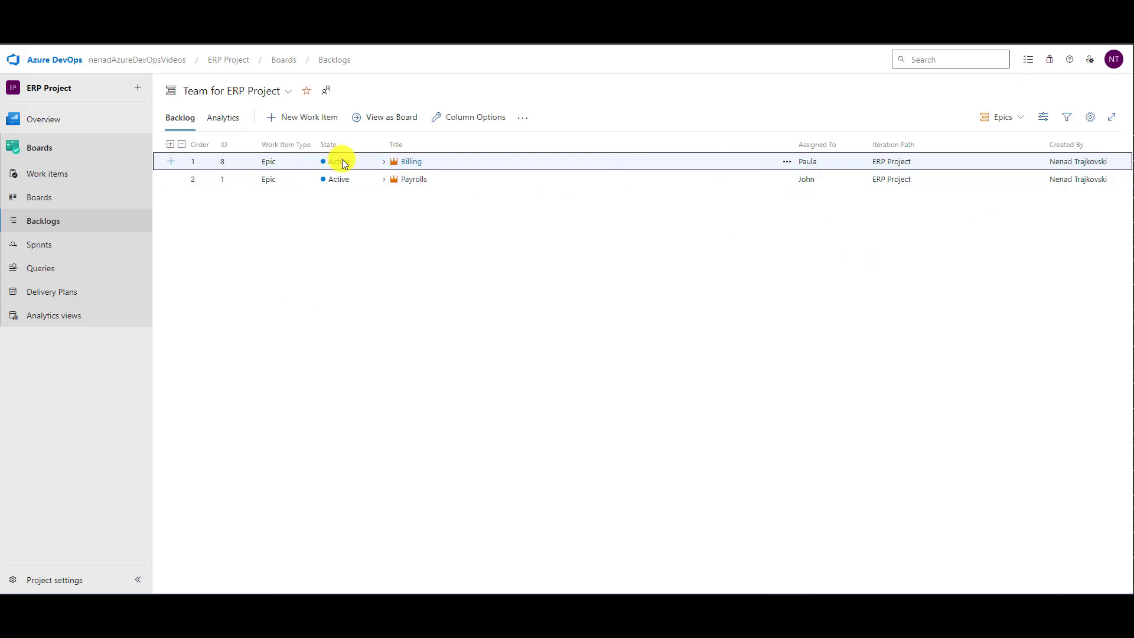
left_click(1001, 126)
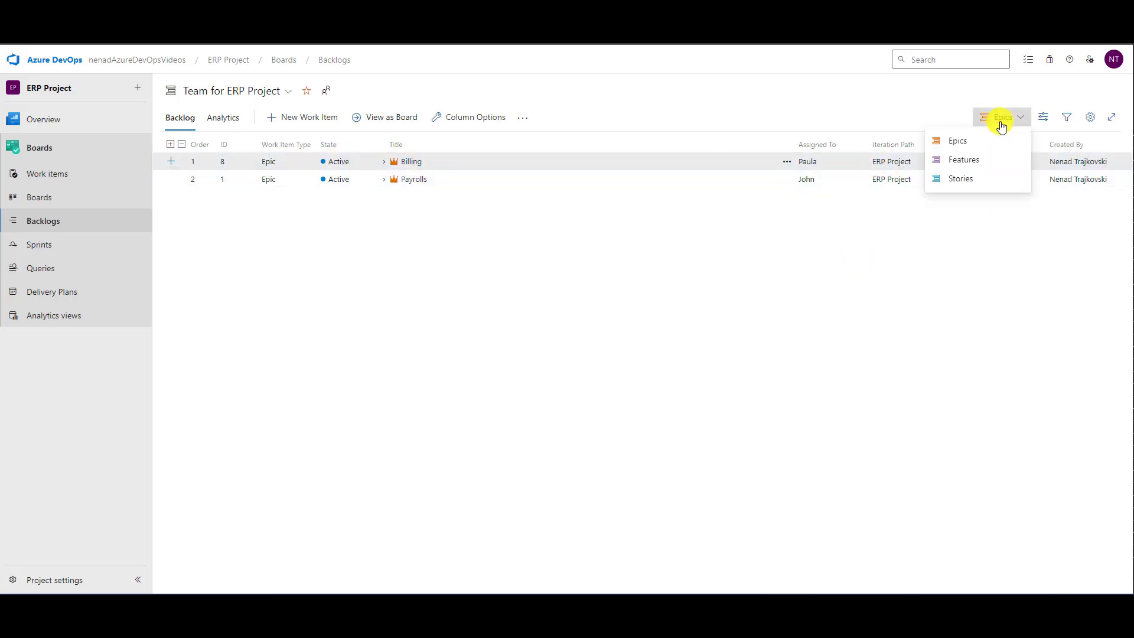
left_click(953, 178)
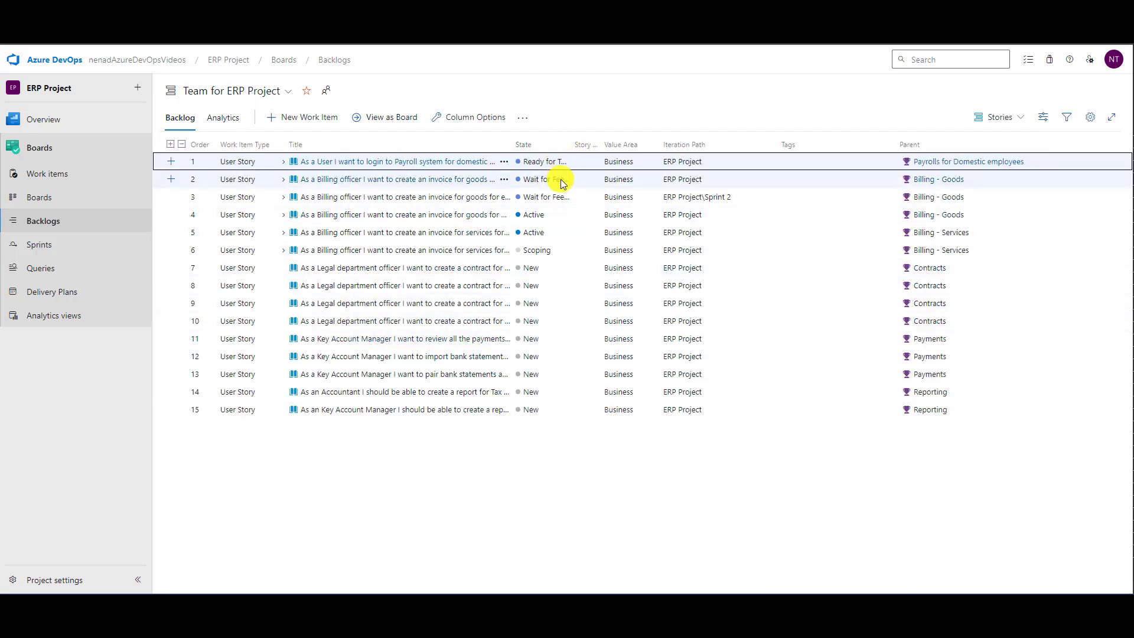
left_click(523, 118)
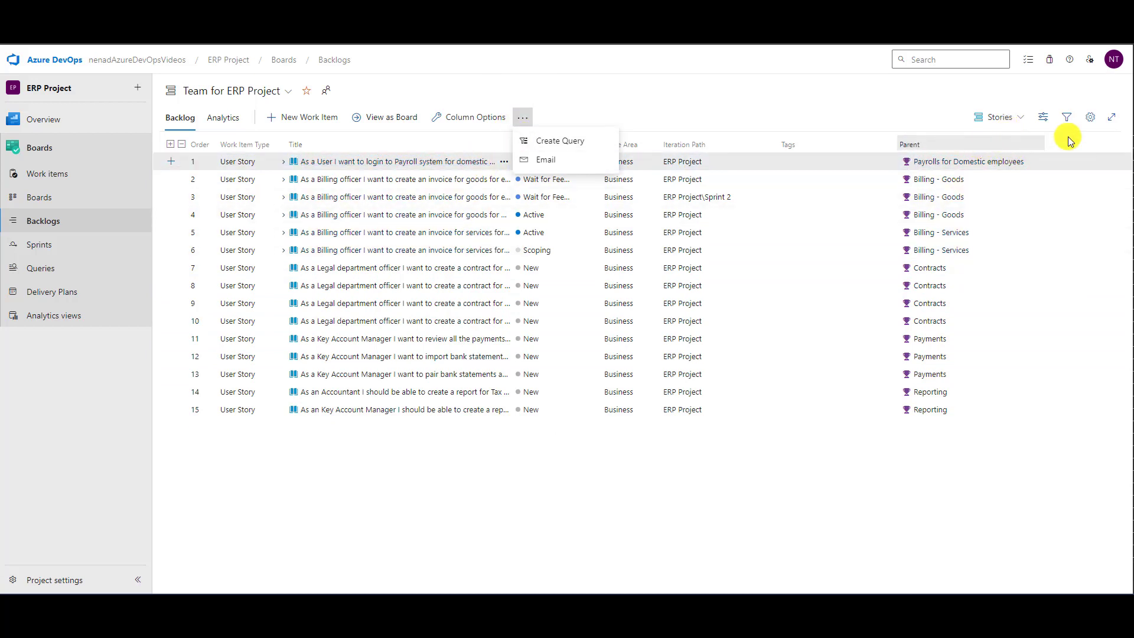
left_click(1066, 117)
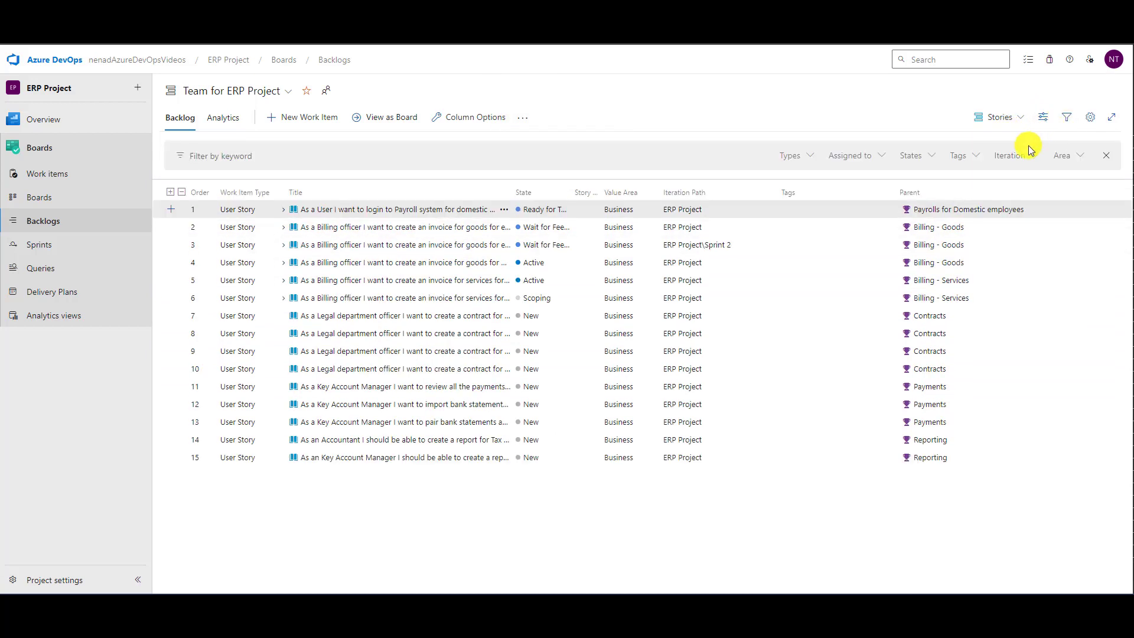
left_click(933, 157)
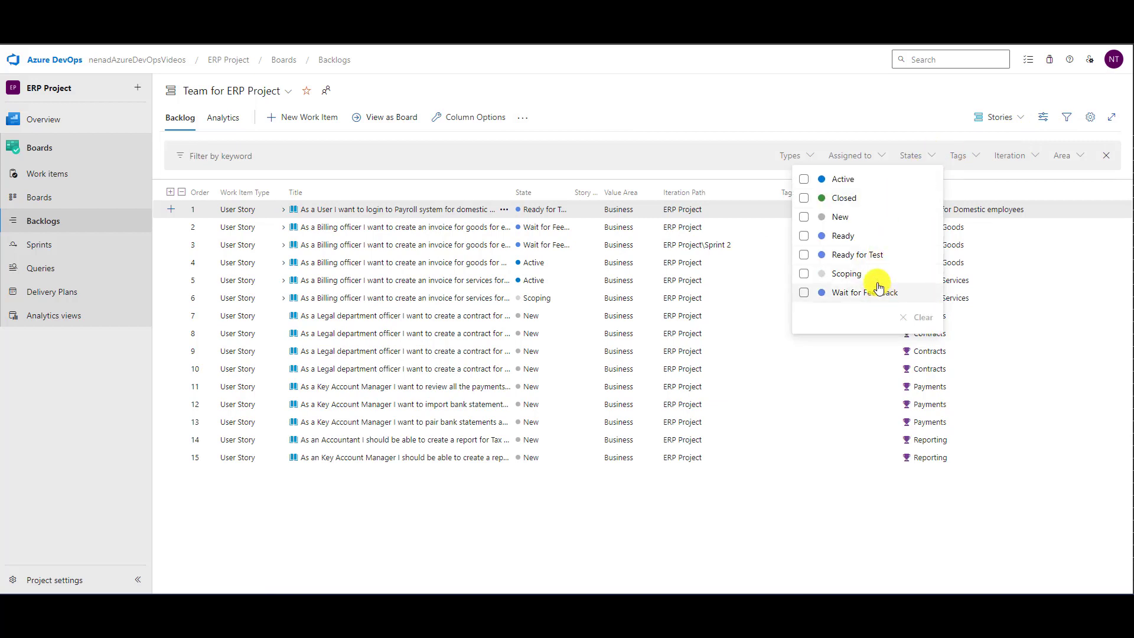
left_click(731, 101)
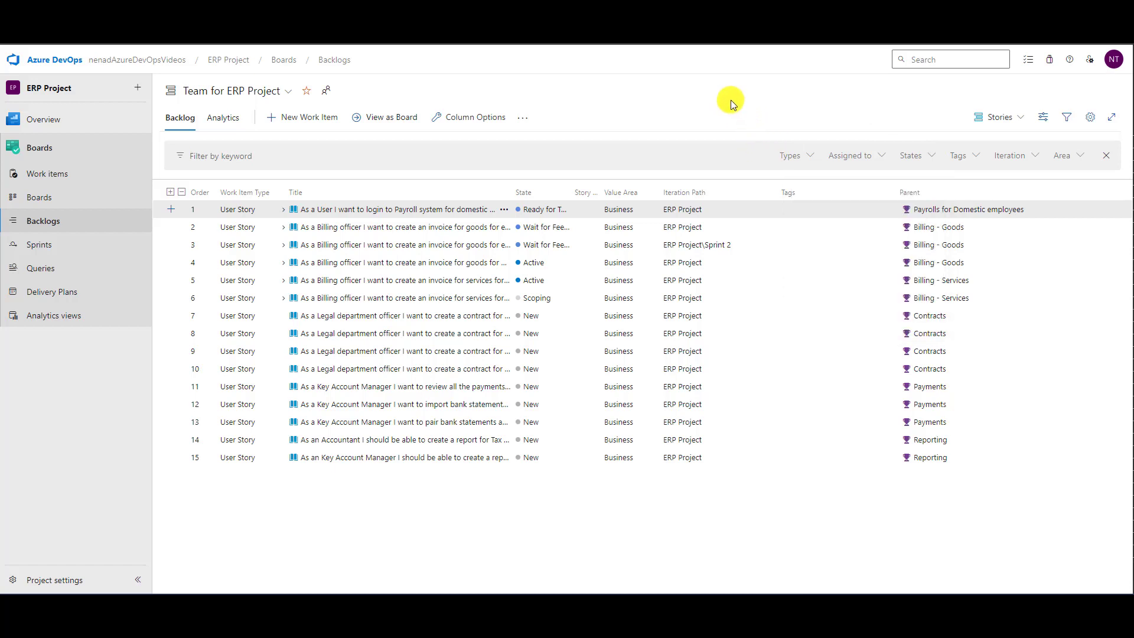
- Find work item 19 through the project search, set the user story's state to New, and save and close it
left_click(922, 62)
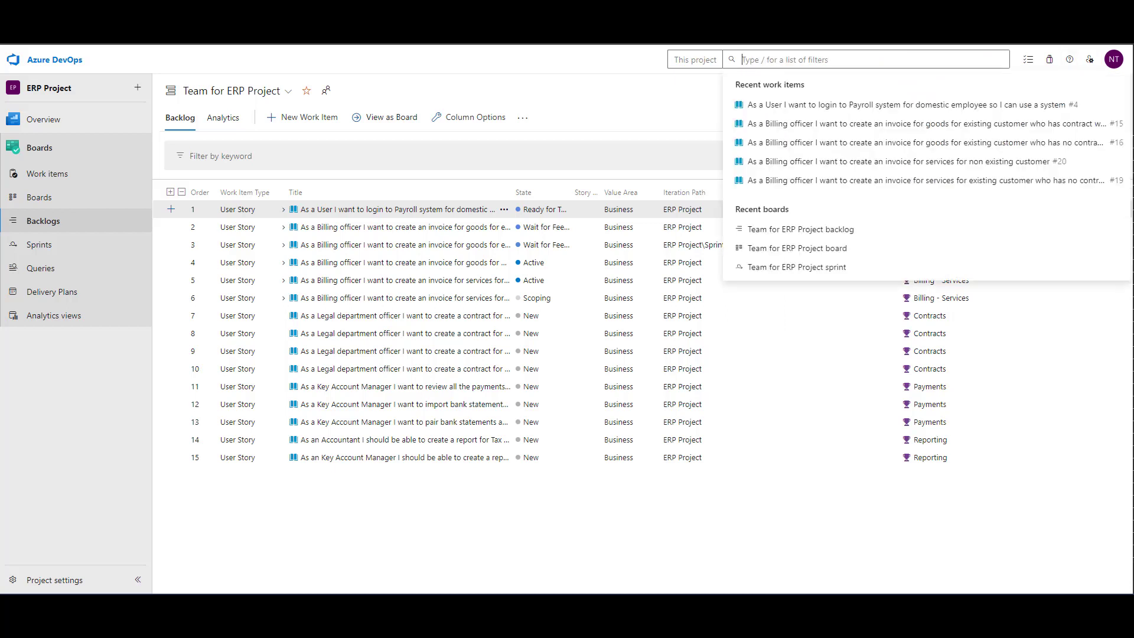
type("19")
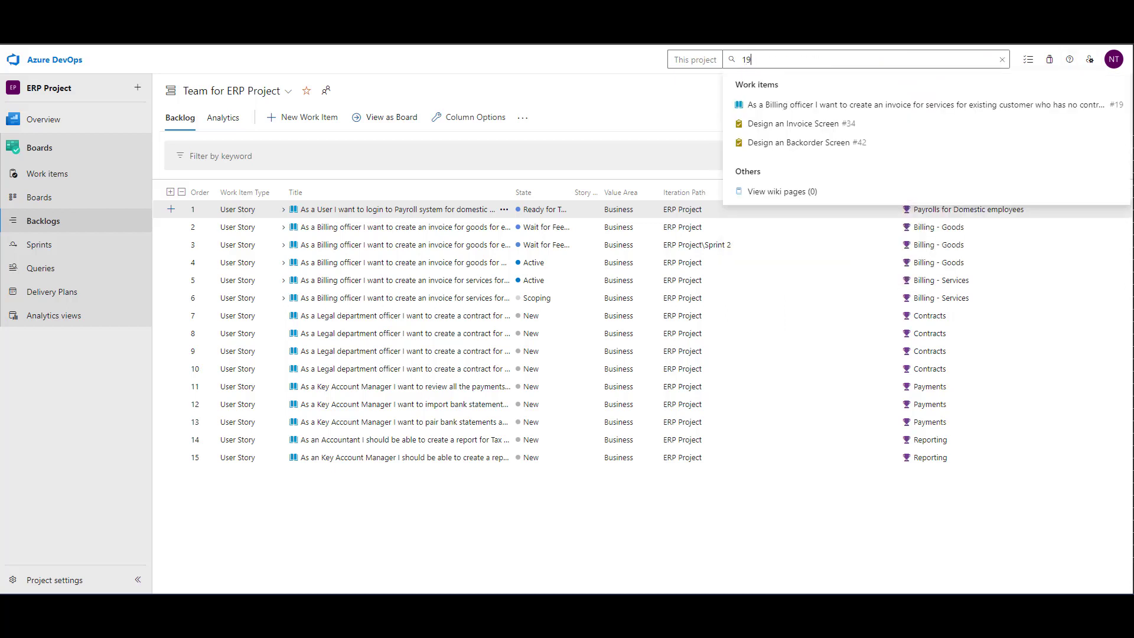
left_click(999, 104)
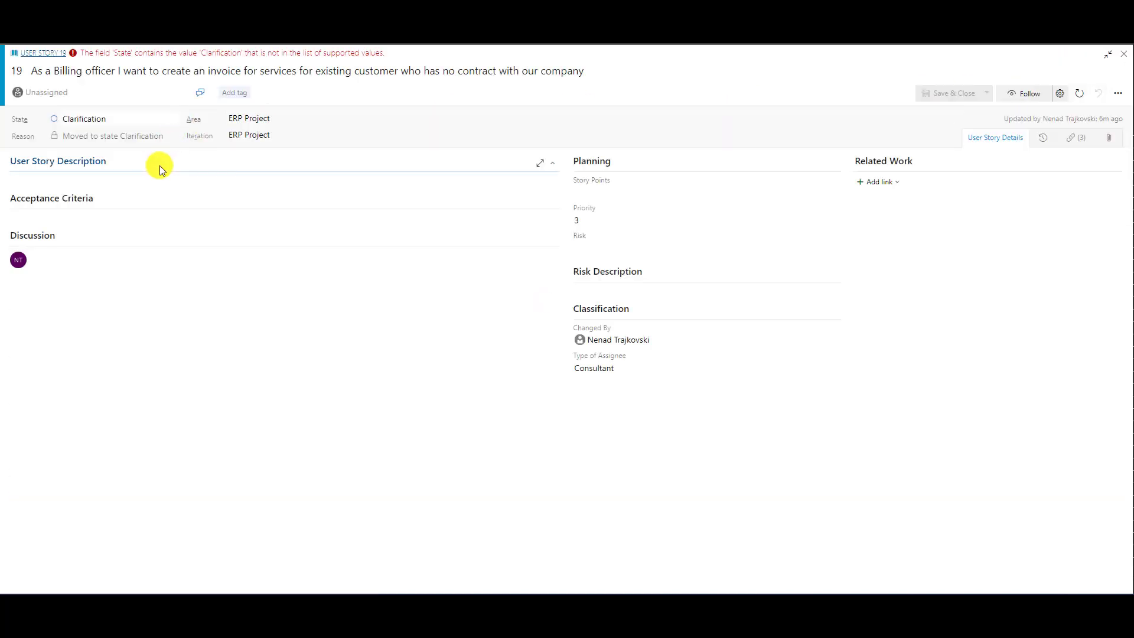
left_click(170, 124)
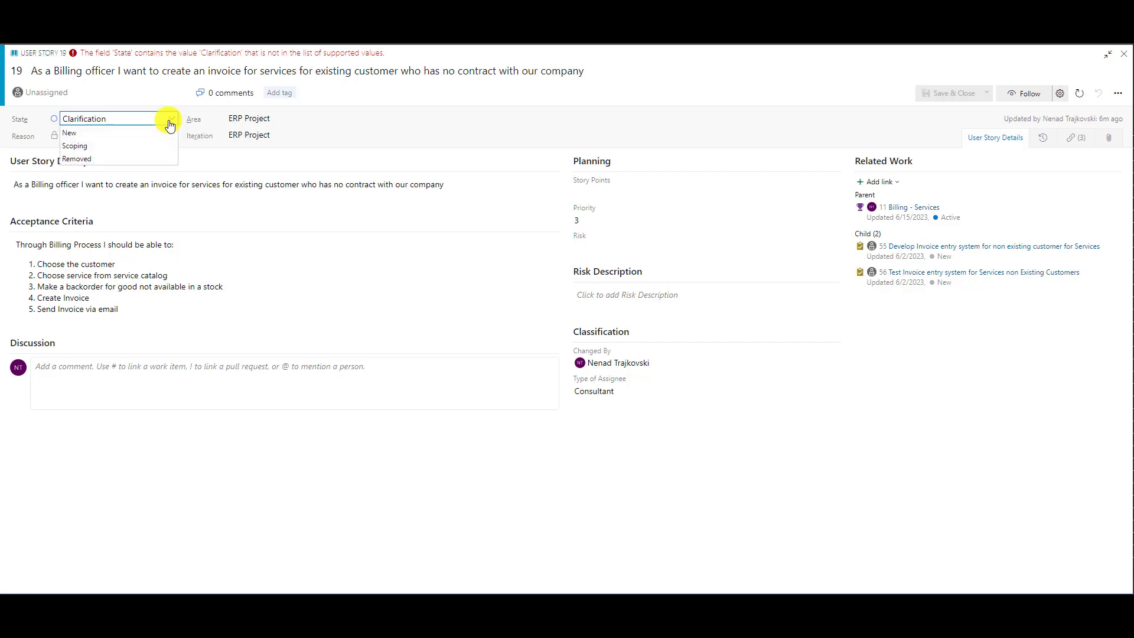
left_click(123, 132)
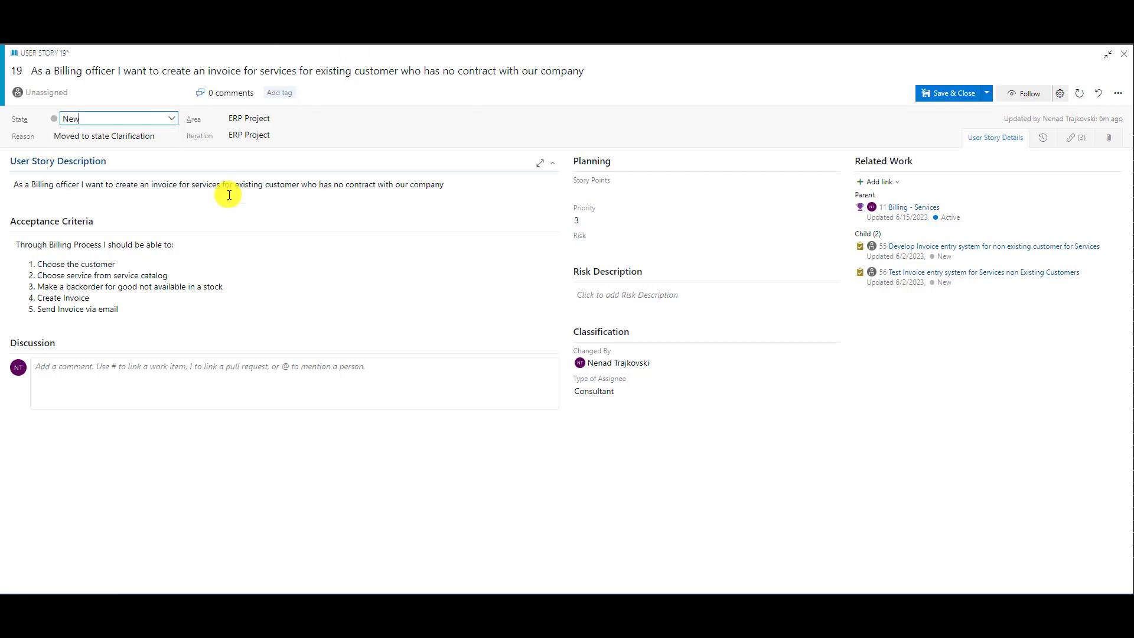
left_click(921, 98)
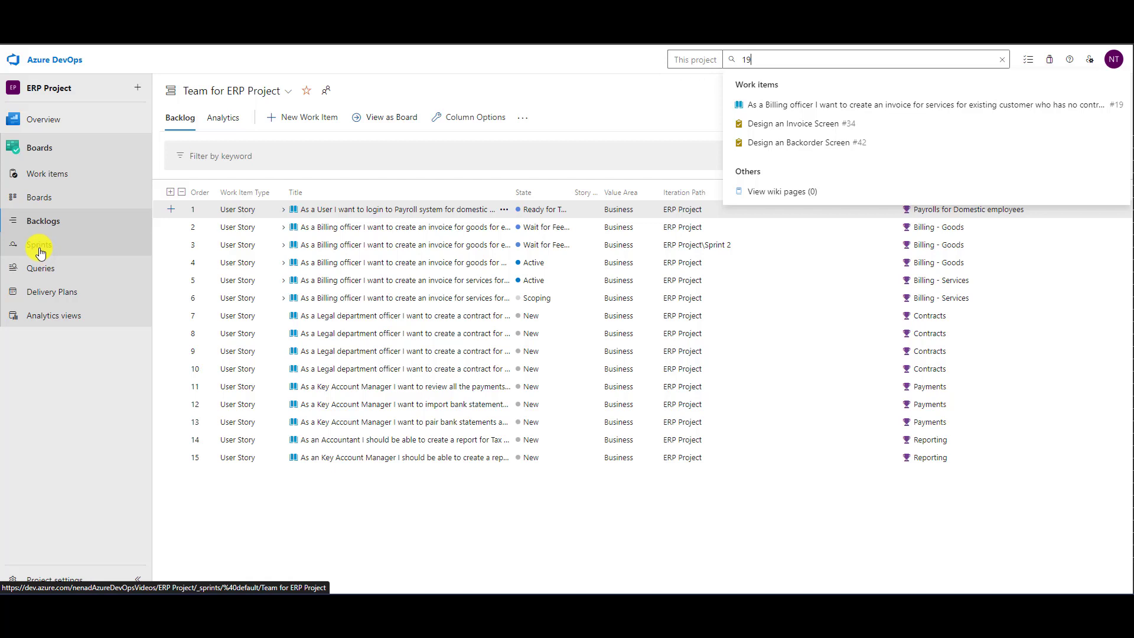
- Remove the Clarification column from the ERP Project Stories board's column configuration and save the board settings
left_click(37, 198)
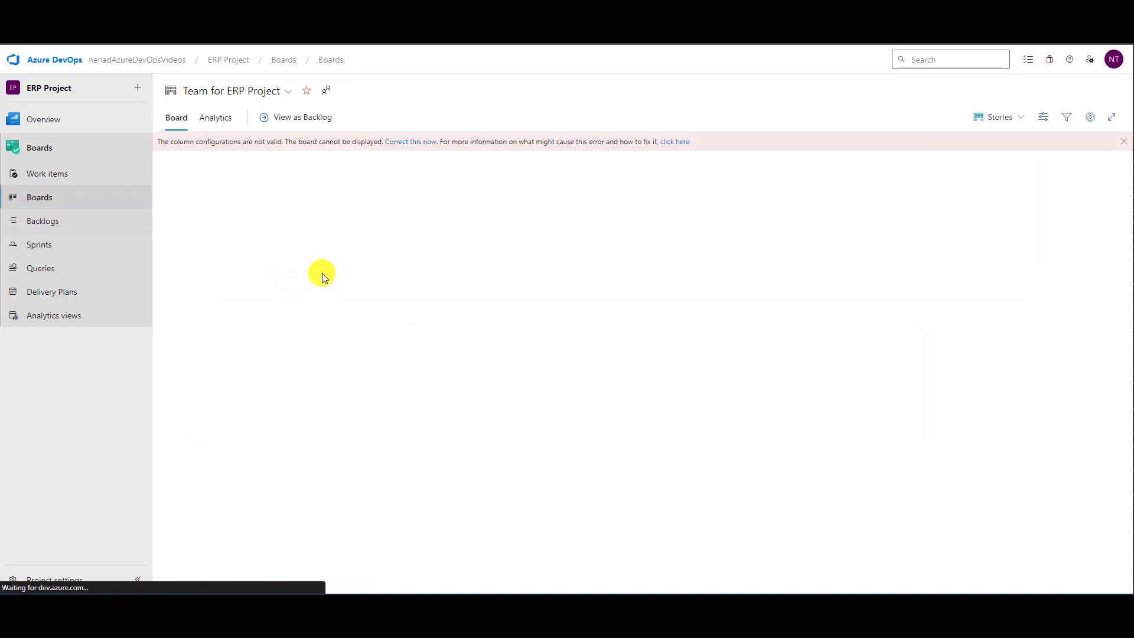
left_click(428, 142)
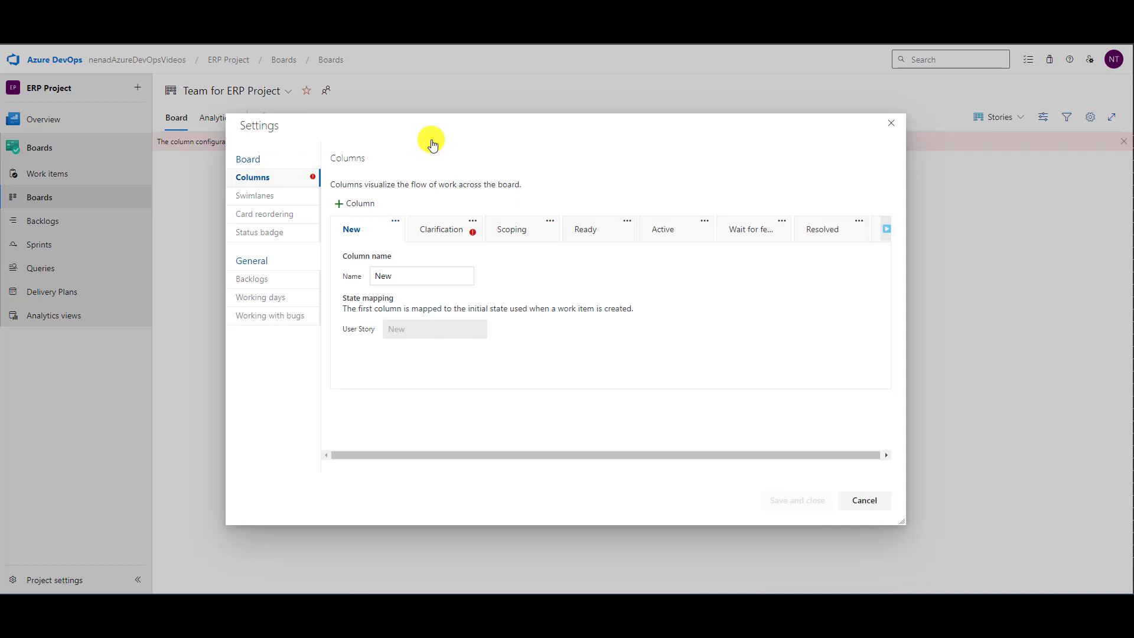
left_click(471, 221)
left_click(496, 235)
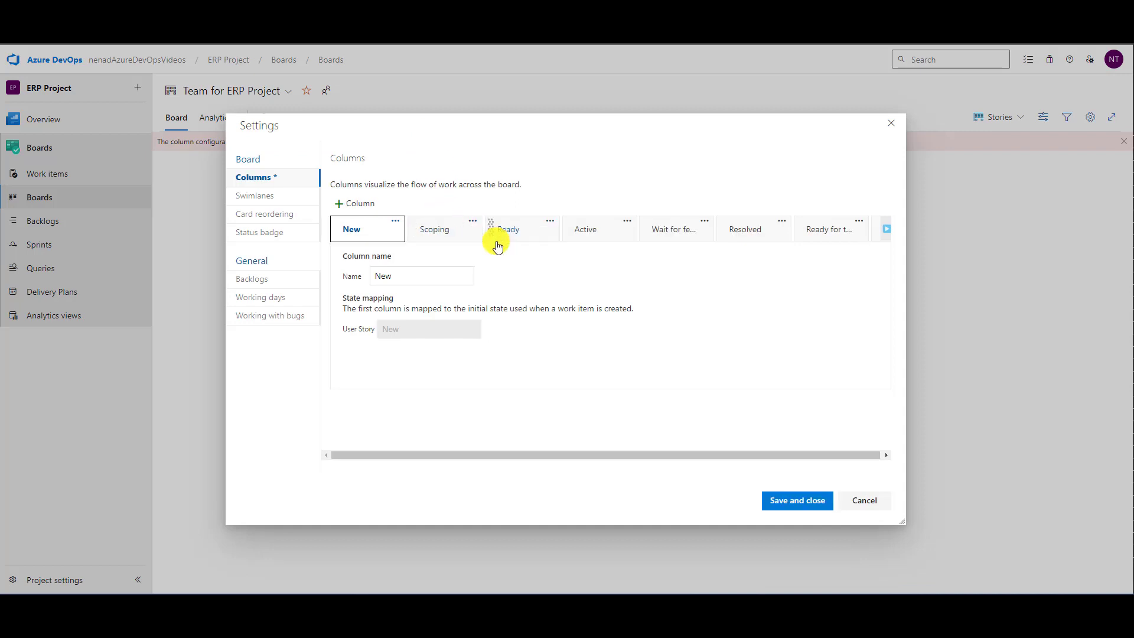
left_click(812, 505)
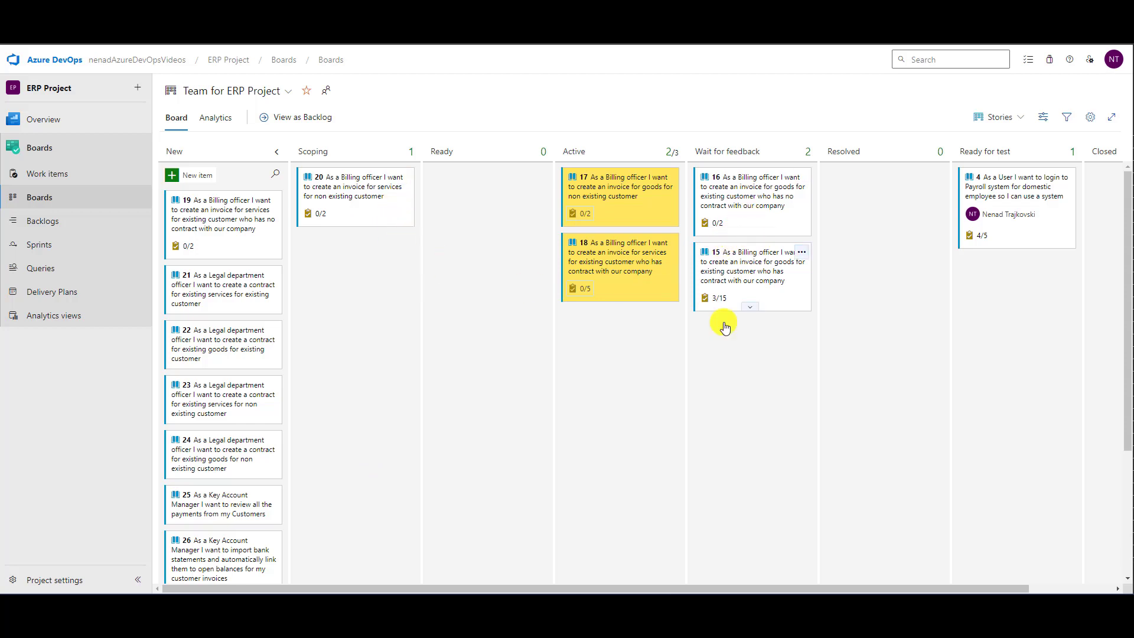
left_click_drag(719, 587, 969, 572)
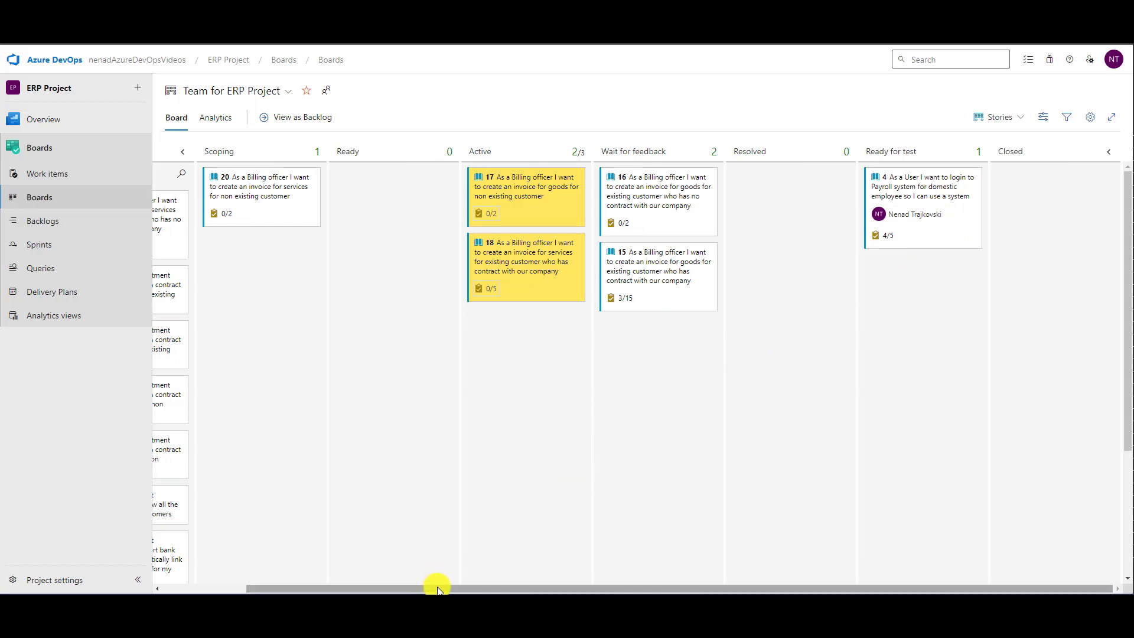
left_click_drag(437, 589, 278, 587)
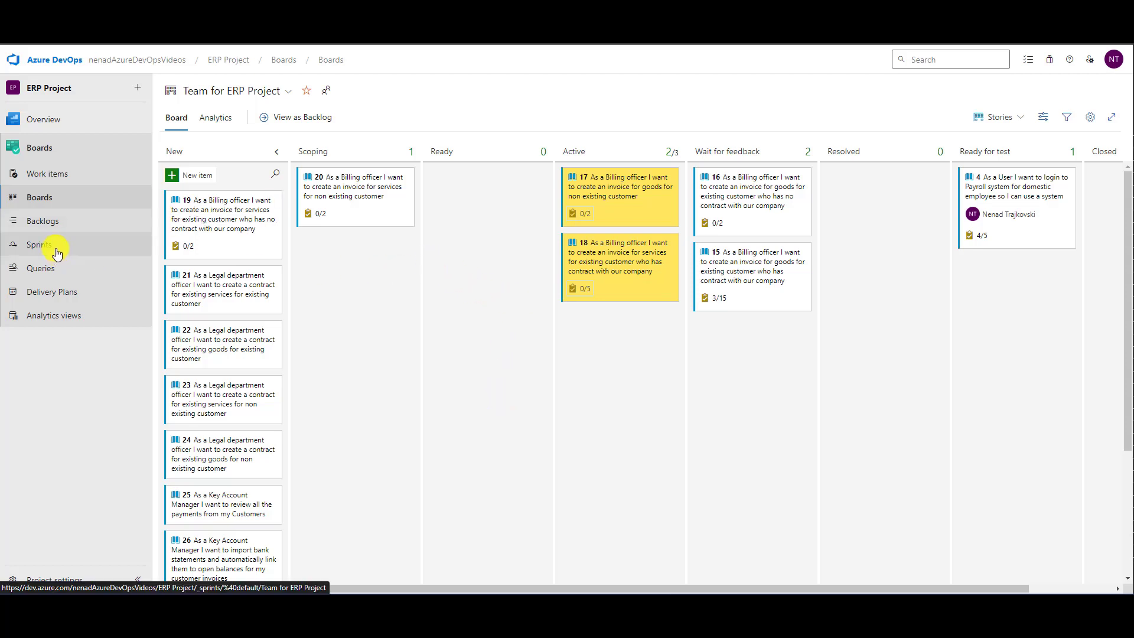
- Open the ERP Project backlog and filter the stories to the Scoping state
left_click(51, 222)
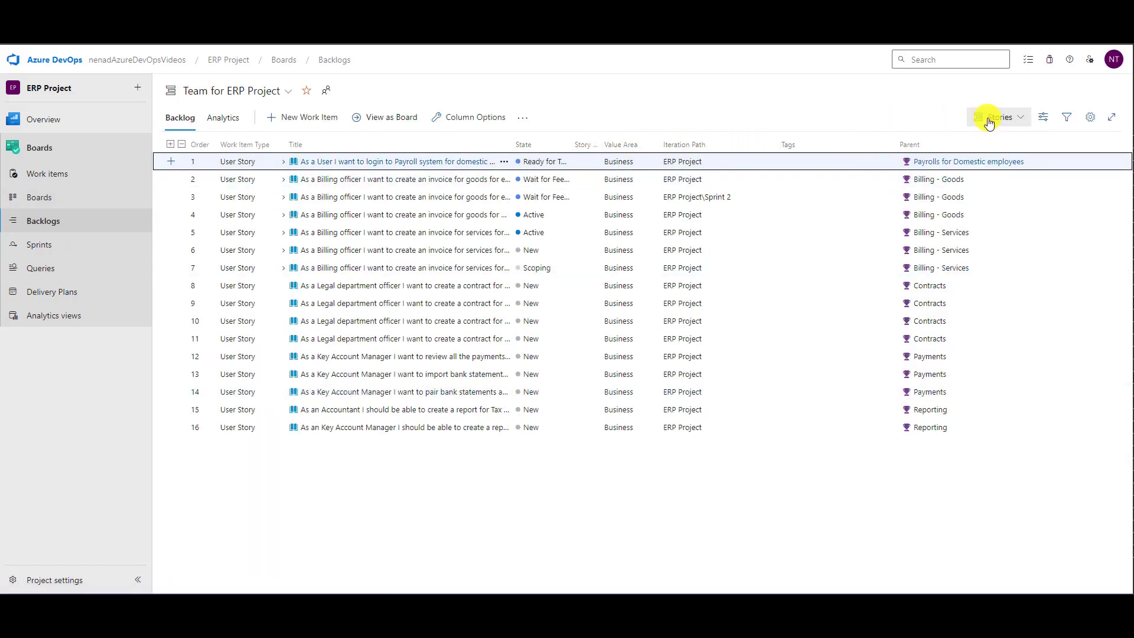
left_click(1067, 119)
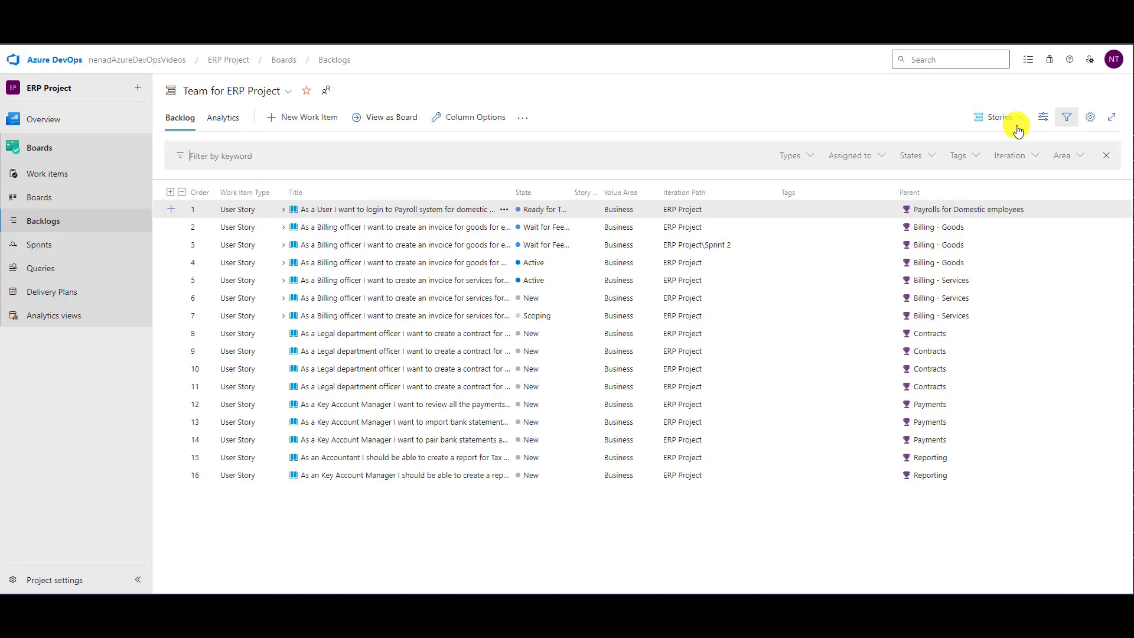
left_click(931, 160)
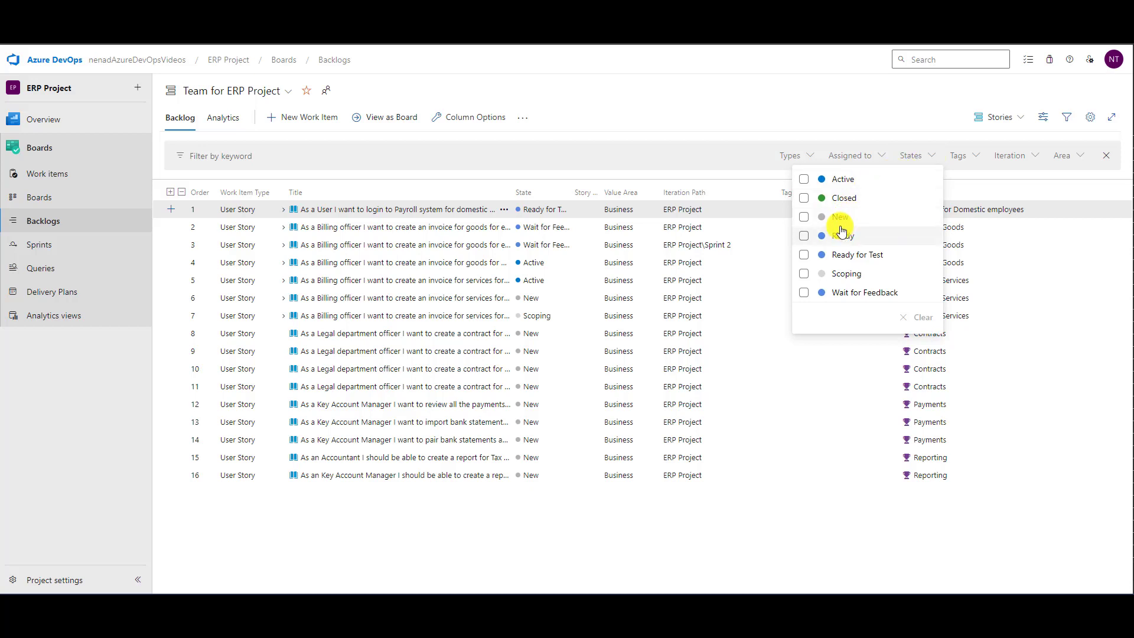
left_click(804, 274)
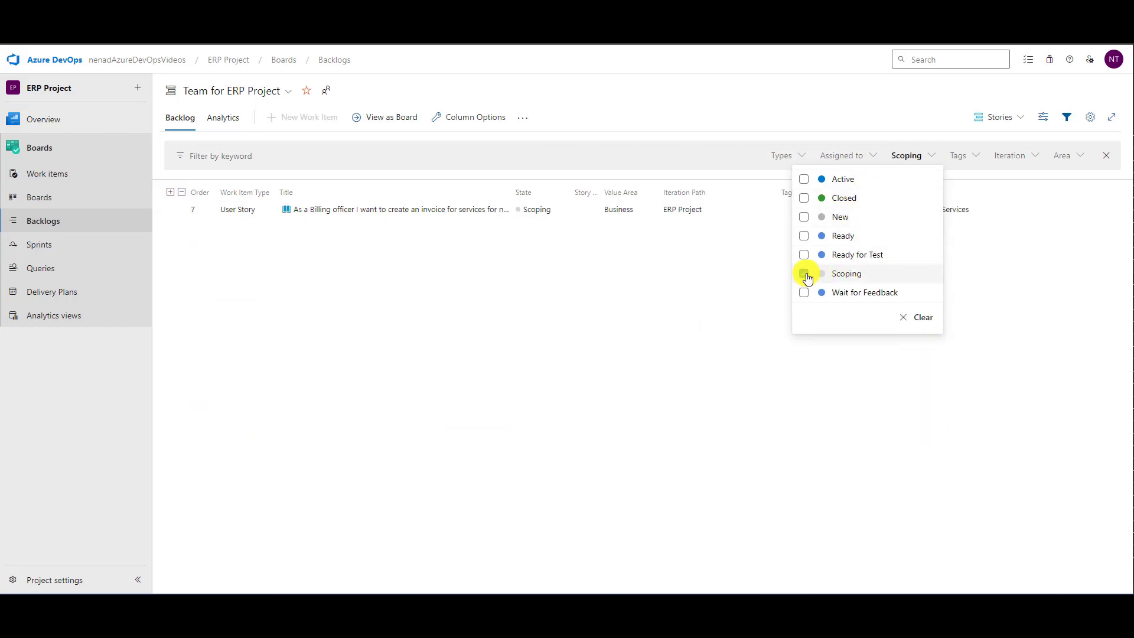
left_click(360, 356)
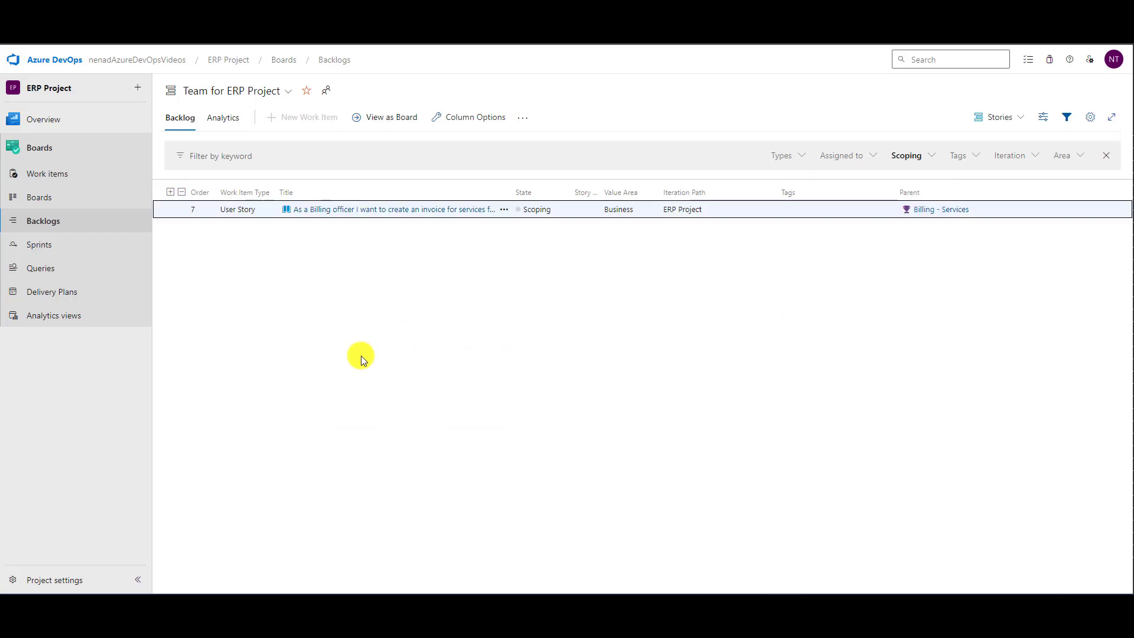
- Edit the filtered Billing - Services user story, set its State field to Ready, and save the change
left_click(504, 211)
left_click(531, 230)
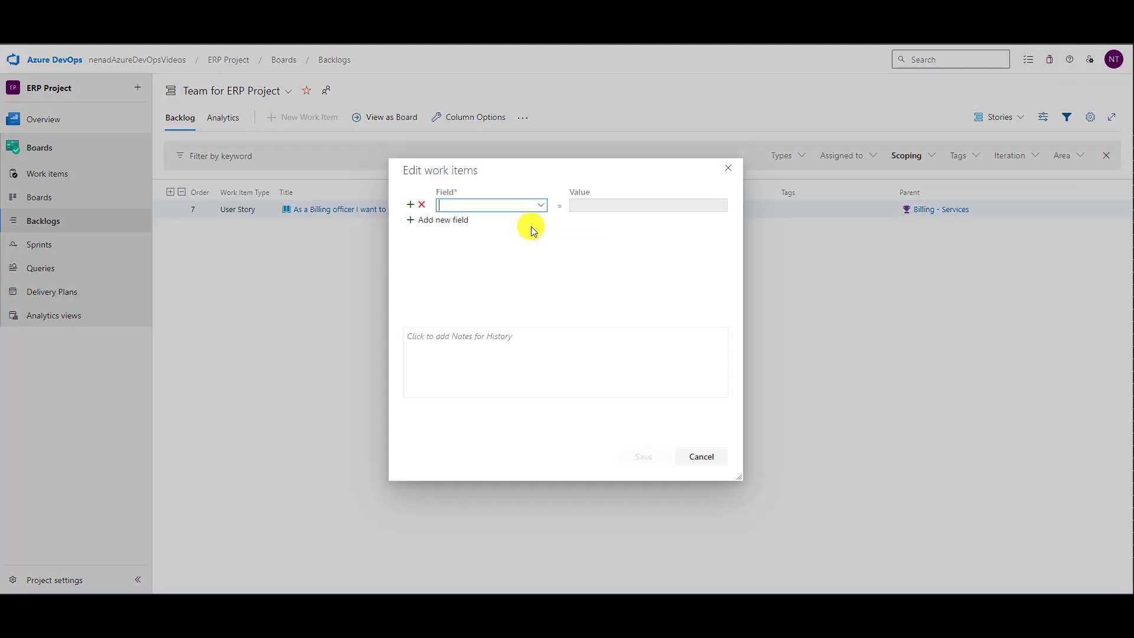
left_click(542, 207)
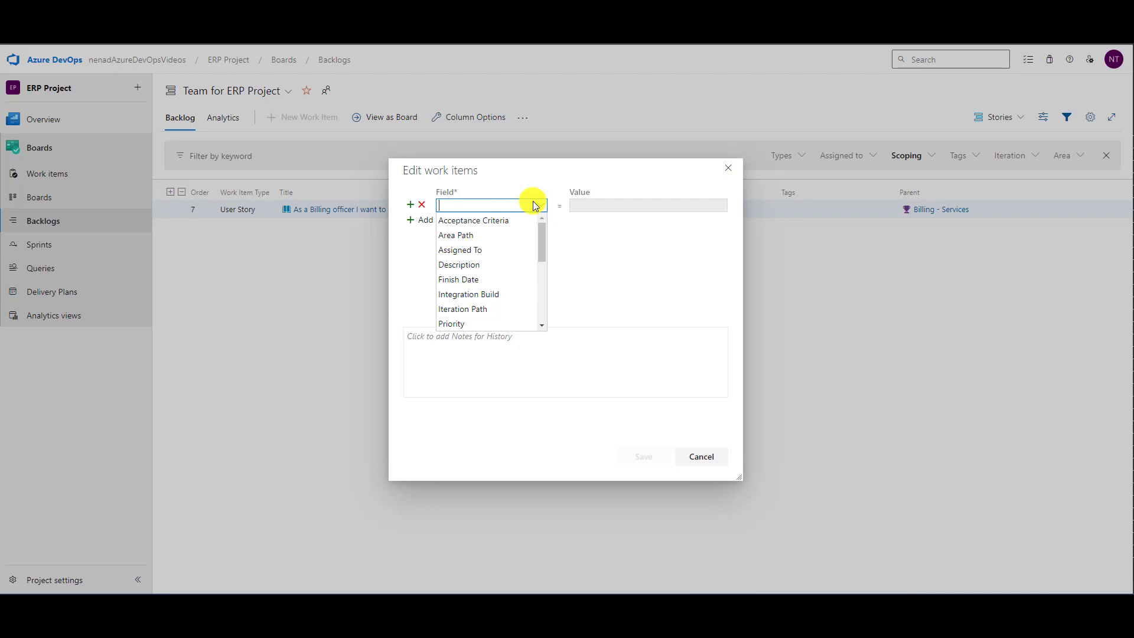
type("St")
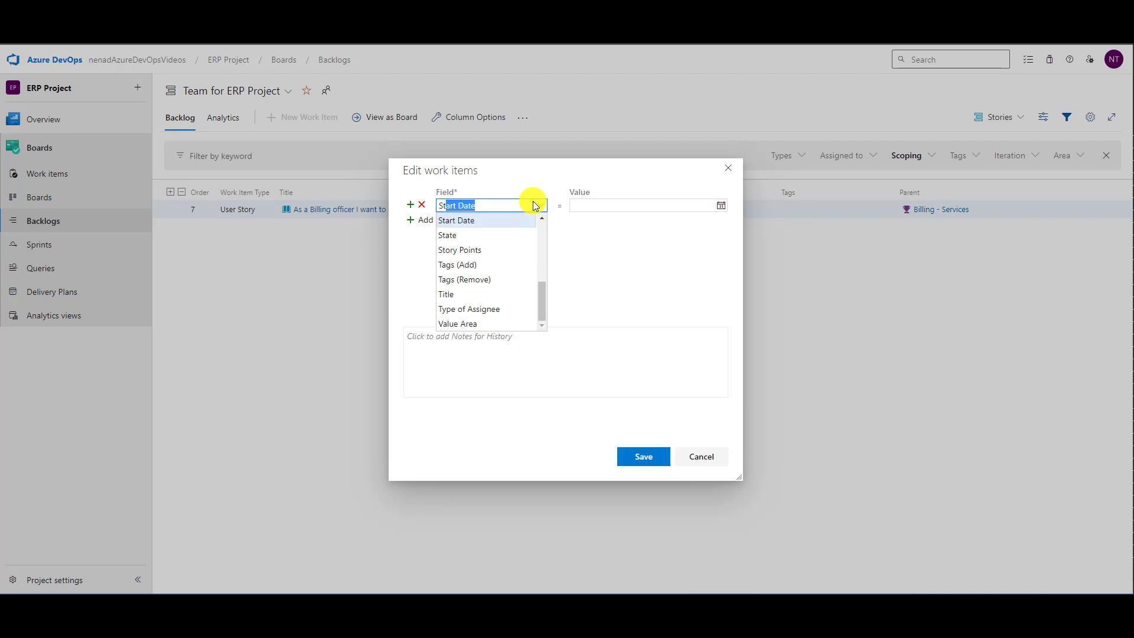
type("at")
key("Tab")
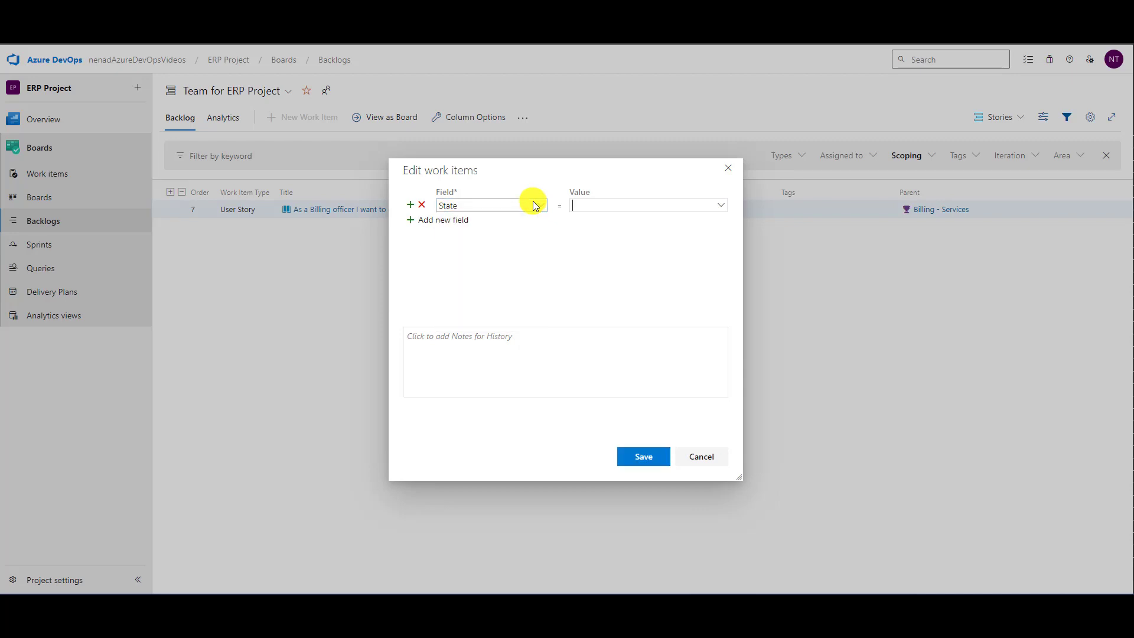
left_click(721, 207)
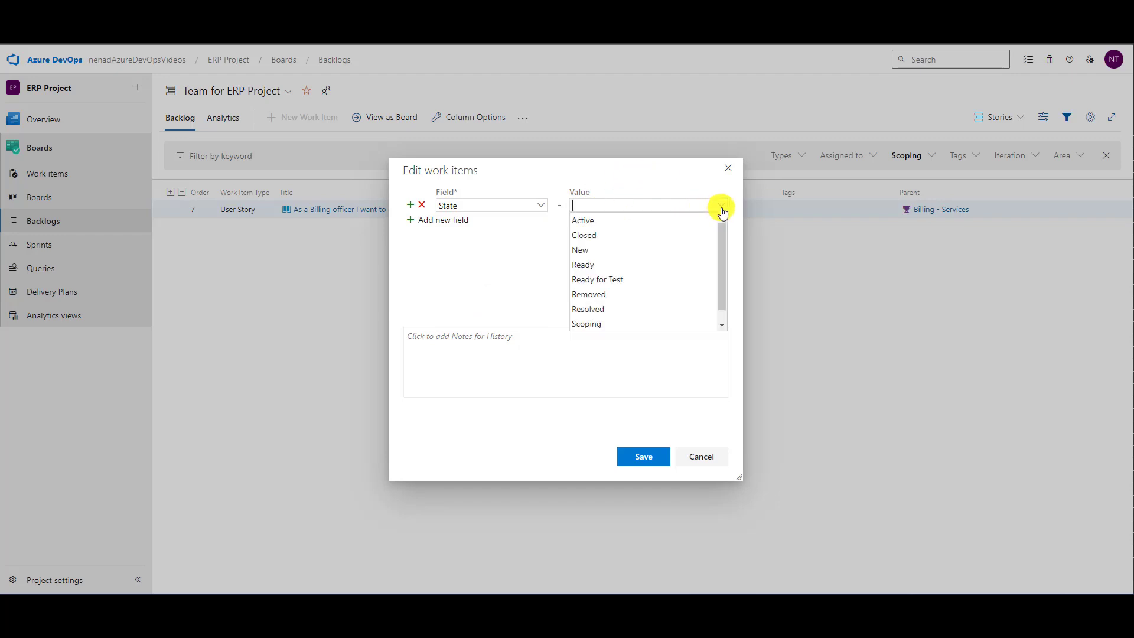
left_click(621, 263)
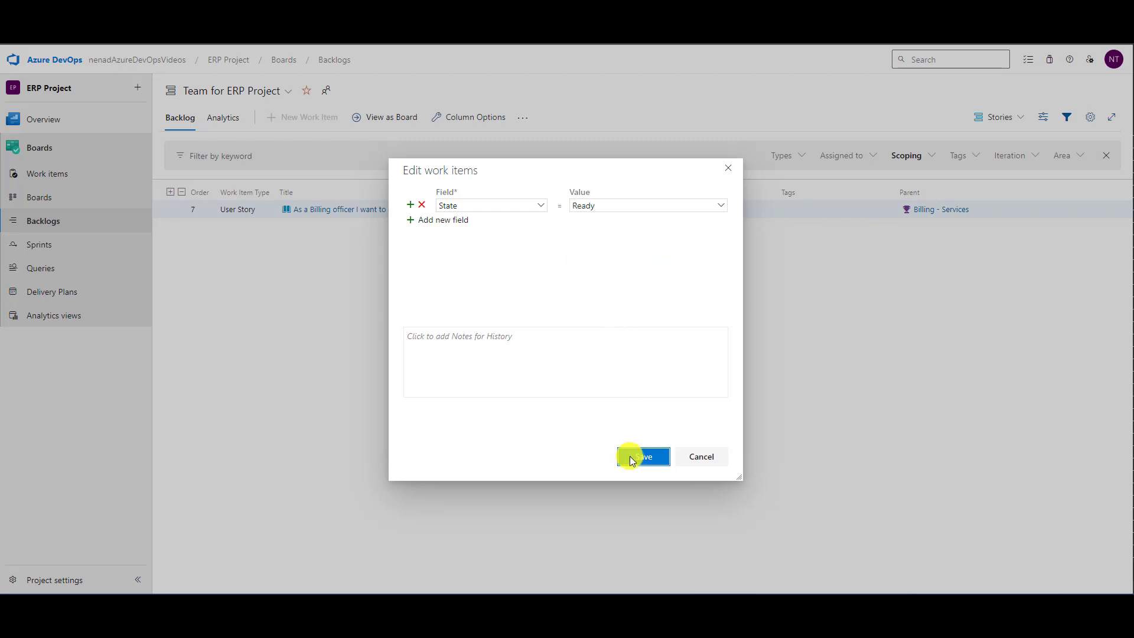
left_click(630, 458)
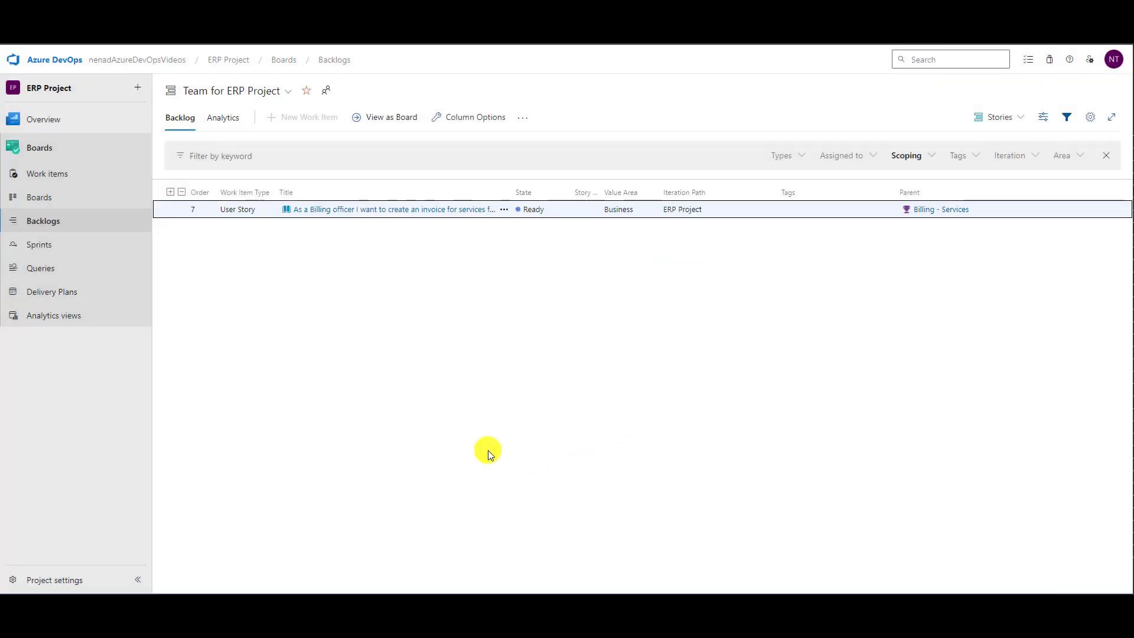
- Replace the Scoping filter on the backlog with the Ready for Test state
left_click(915, 156)
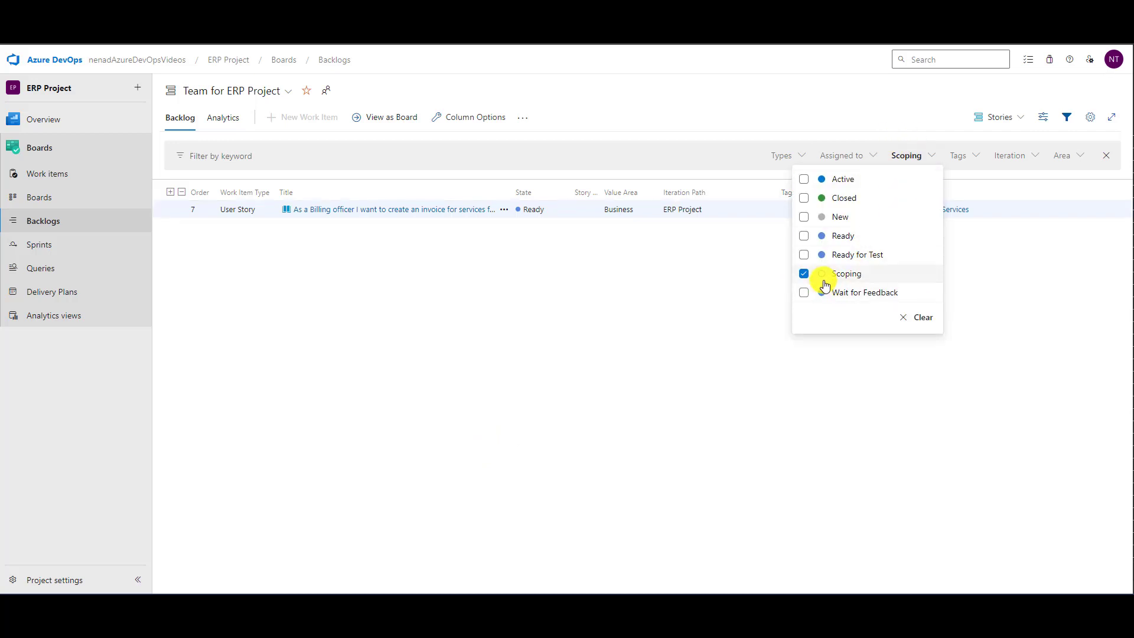
left_click(802, 275)
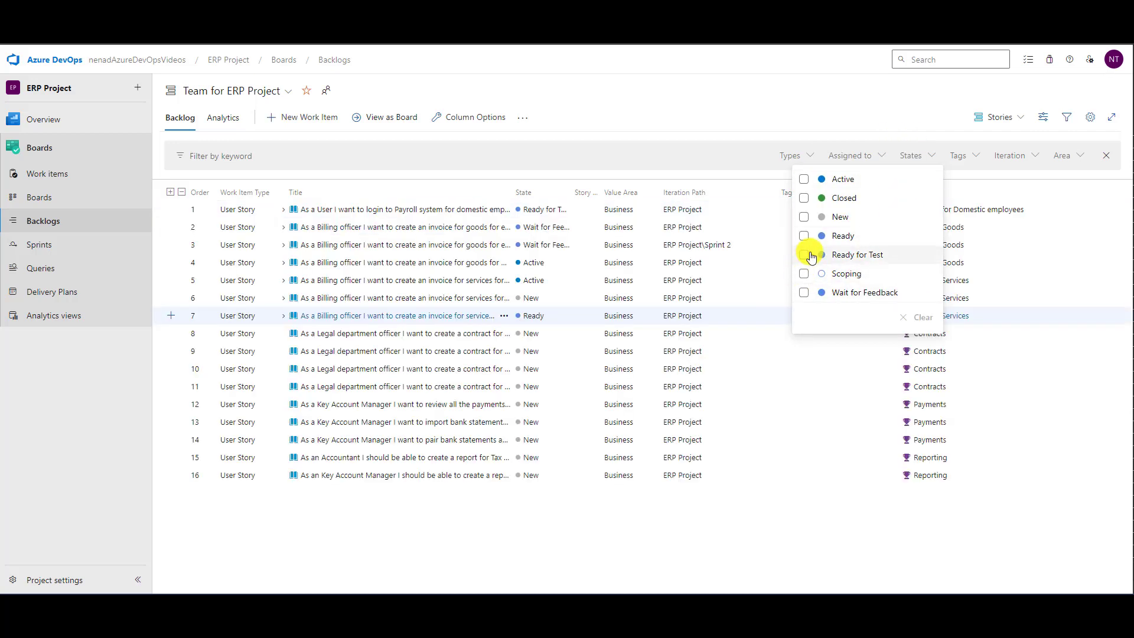
left_click(804, 255)
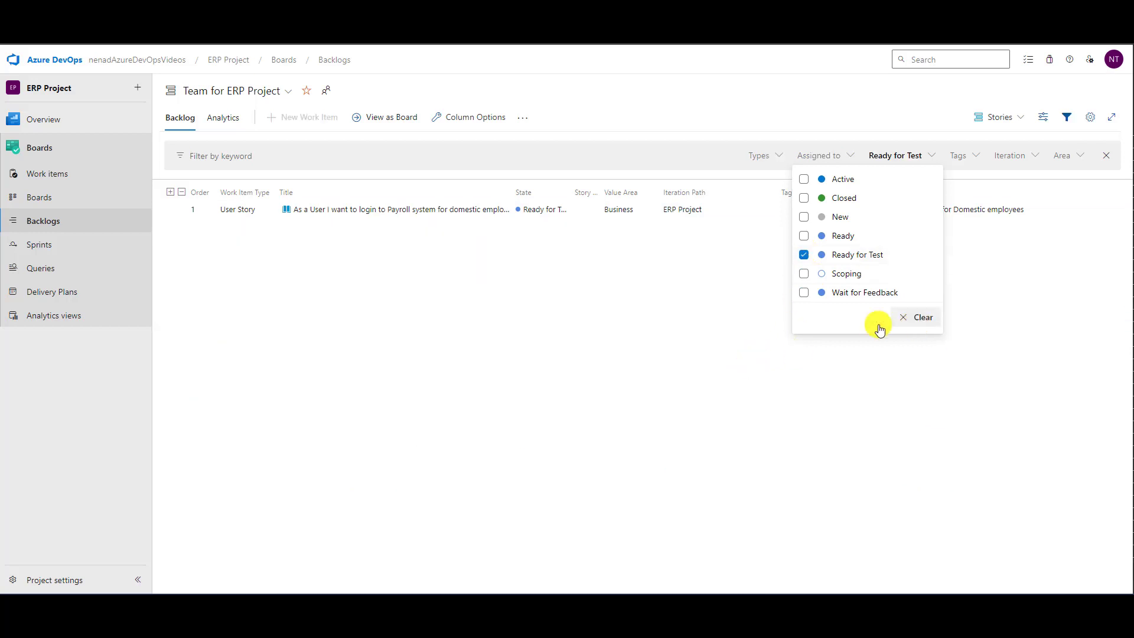
left_click(526, 357)
- Edit the Payroll system login user story, set its State field to Active, and save the change
left_click(503, 211)
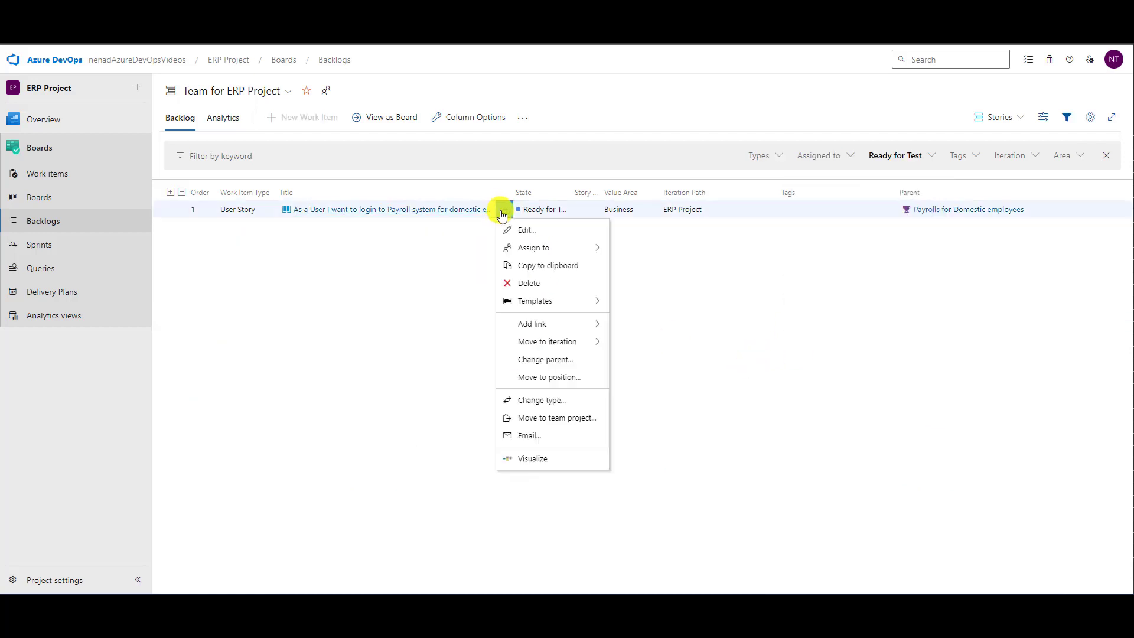
left_click(520, 230)
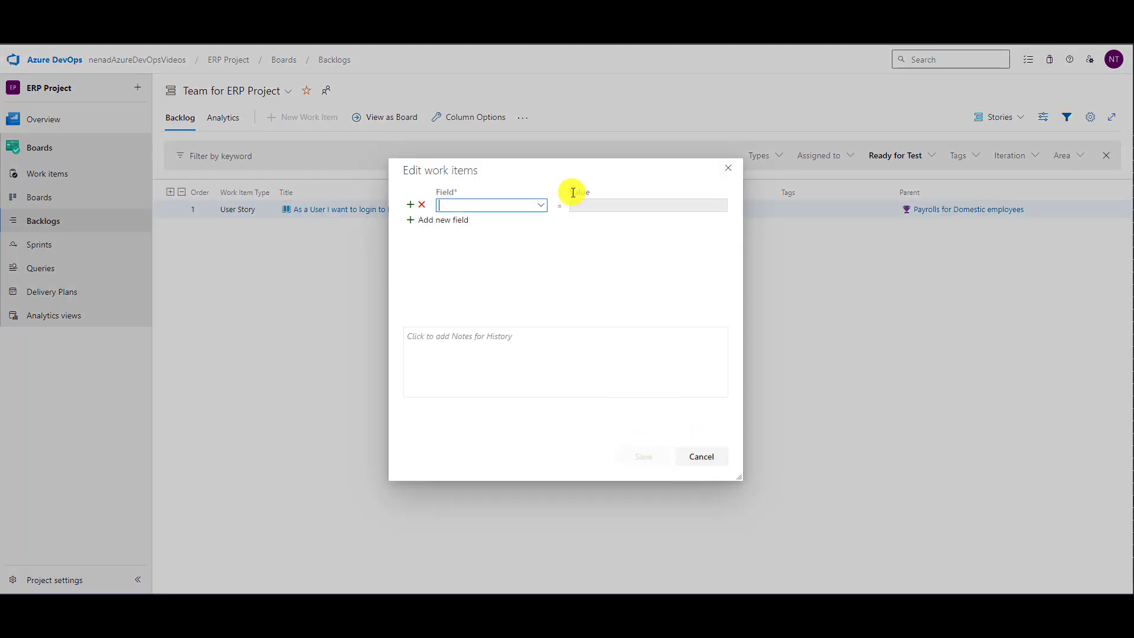
type("State")
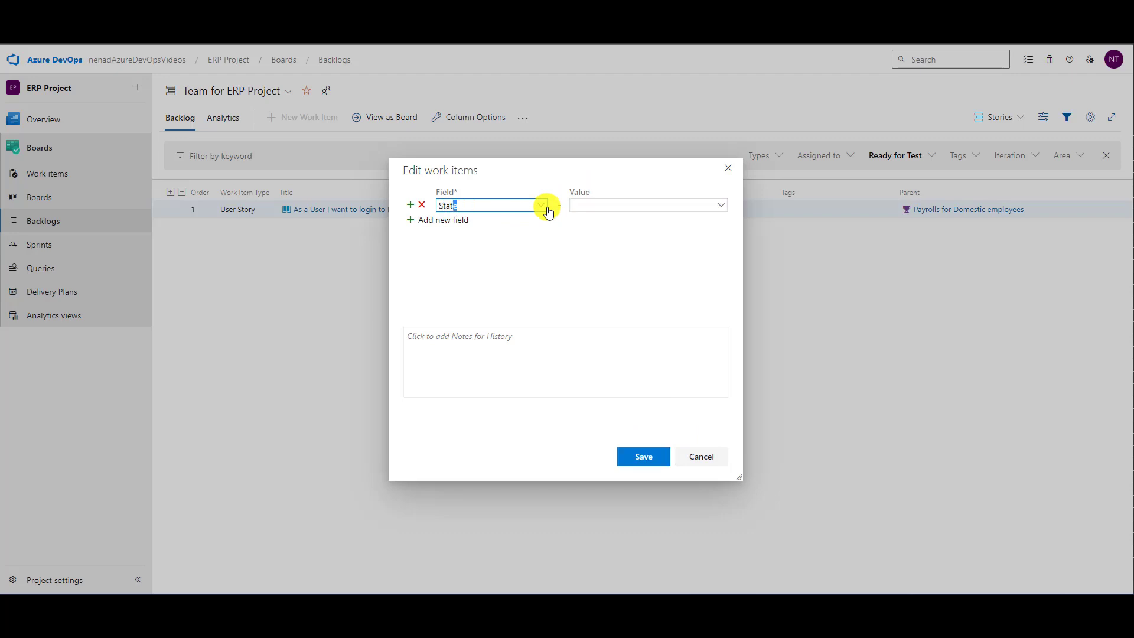
key("Tab")
type("Active")
left_click(644, 459)
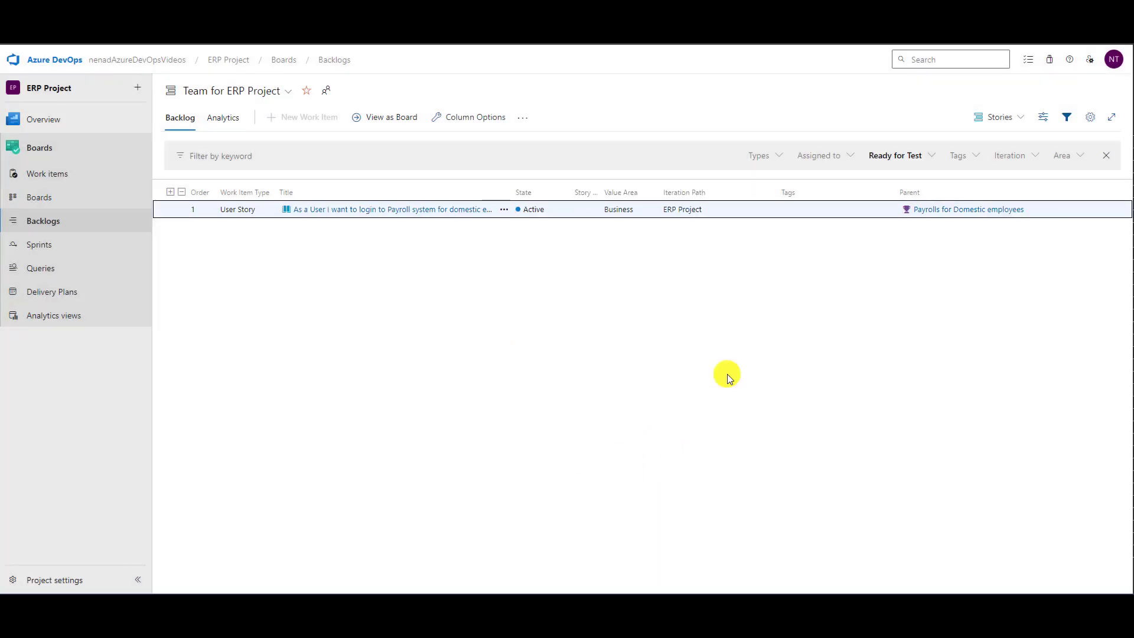
- Replace the Ready for Test filter on the backlog with the Wait for Feedback state
left_click(889, 159)
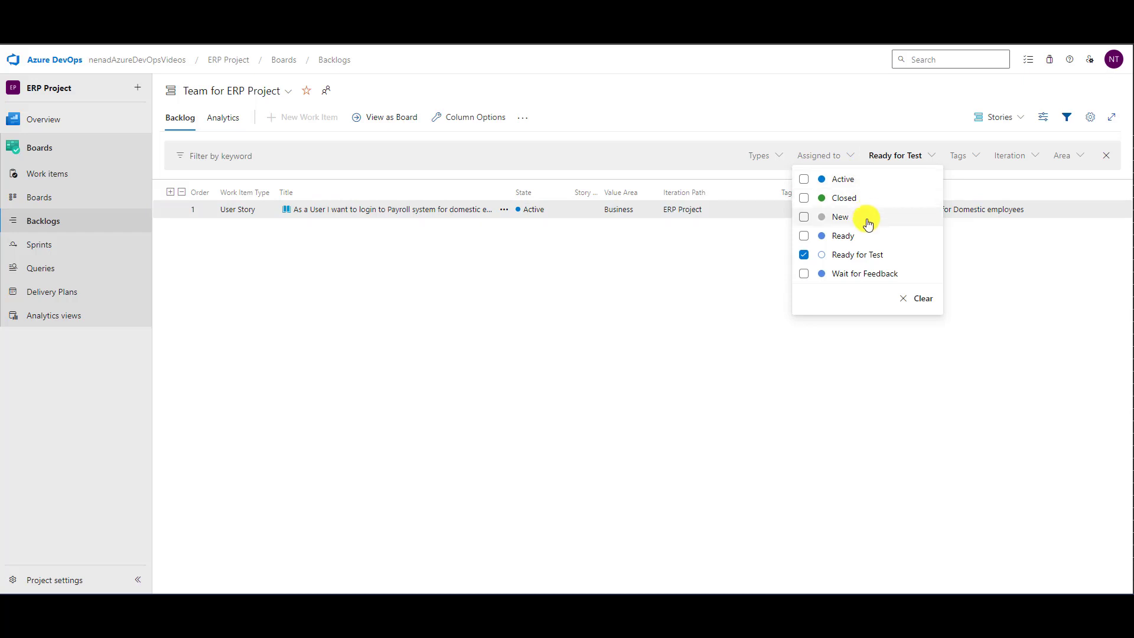
left_click(856, 255)
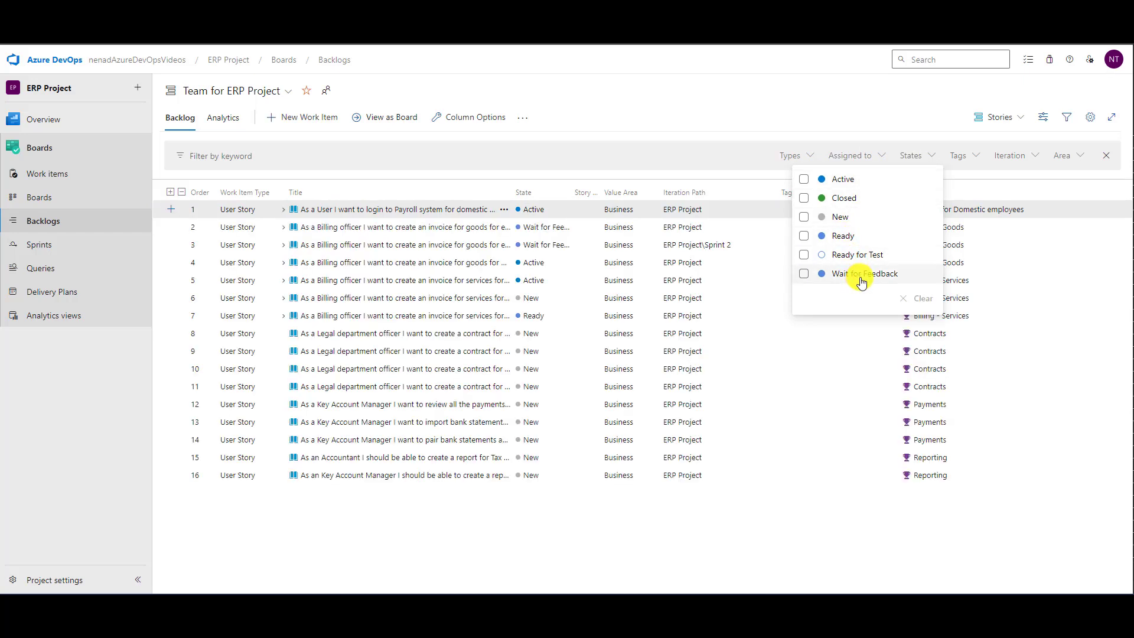
left_click_drag(862, 278, 858, 277)
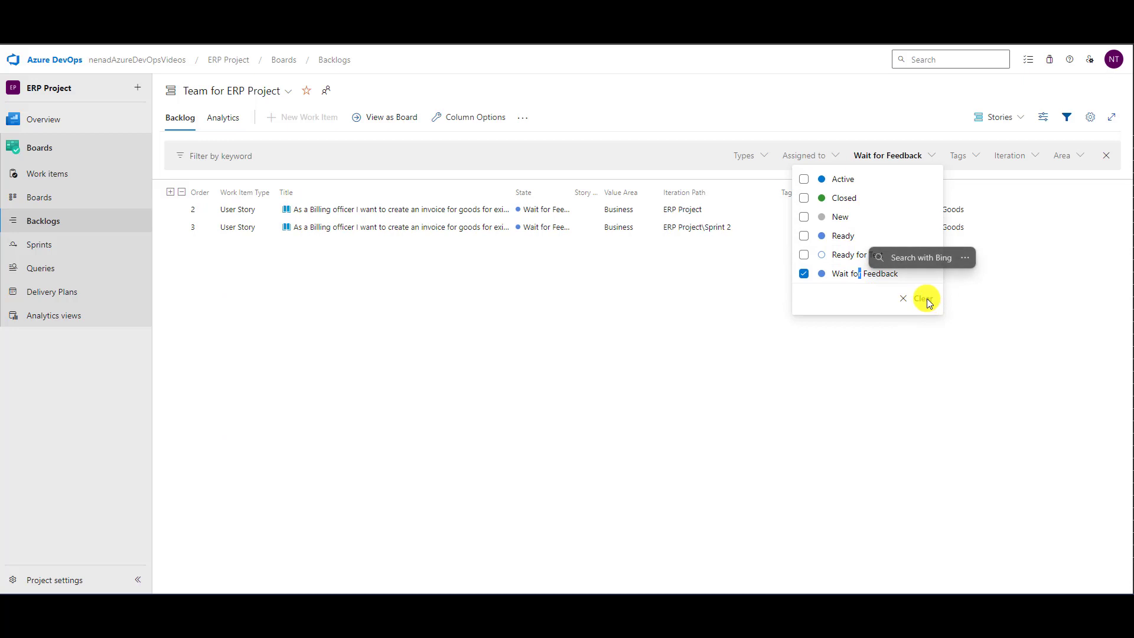
- Bulk-edit both filtered Billing - Goods user stories, set their State field to Active, and save the change
left_click(329, 214)
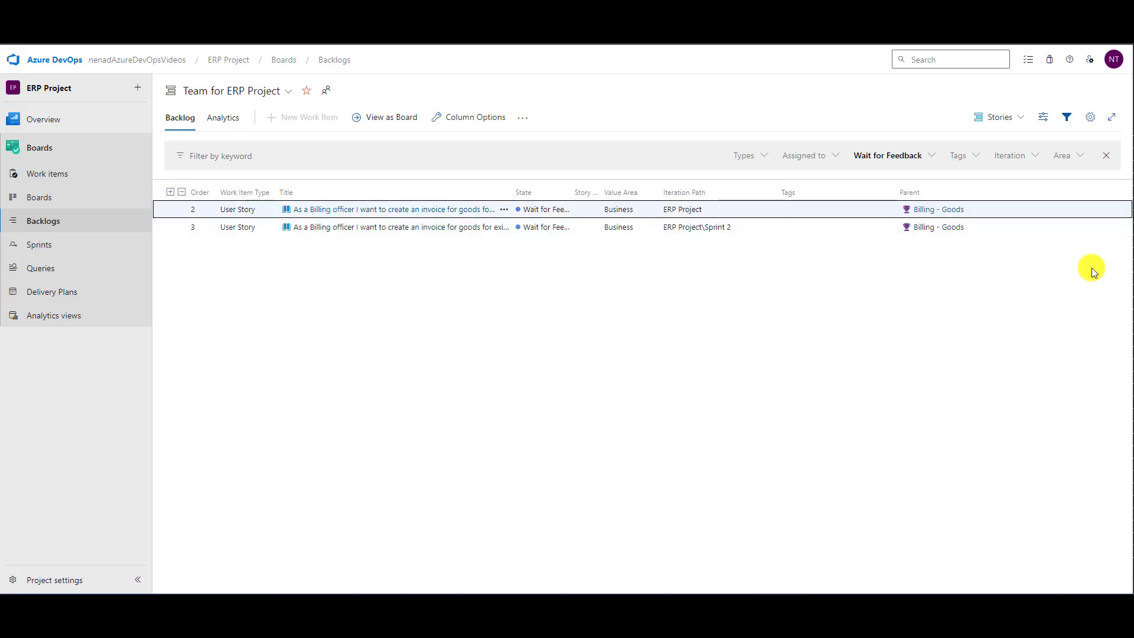
key("shift+Down")
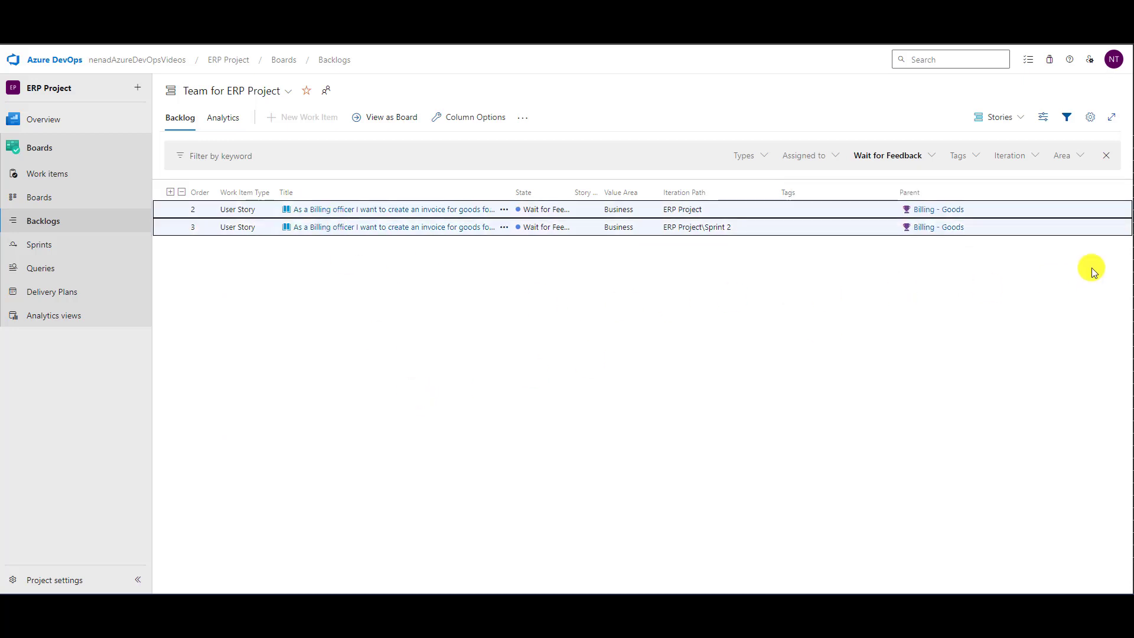
right_click(784, 208)
left_click(805, 219)
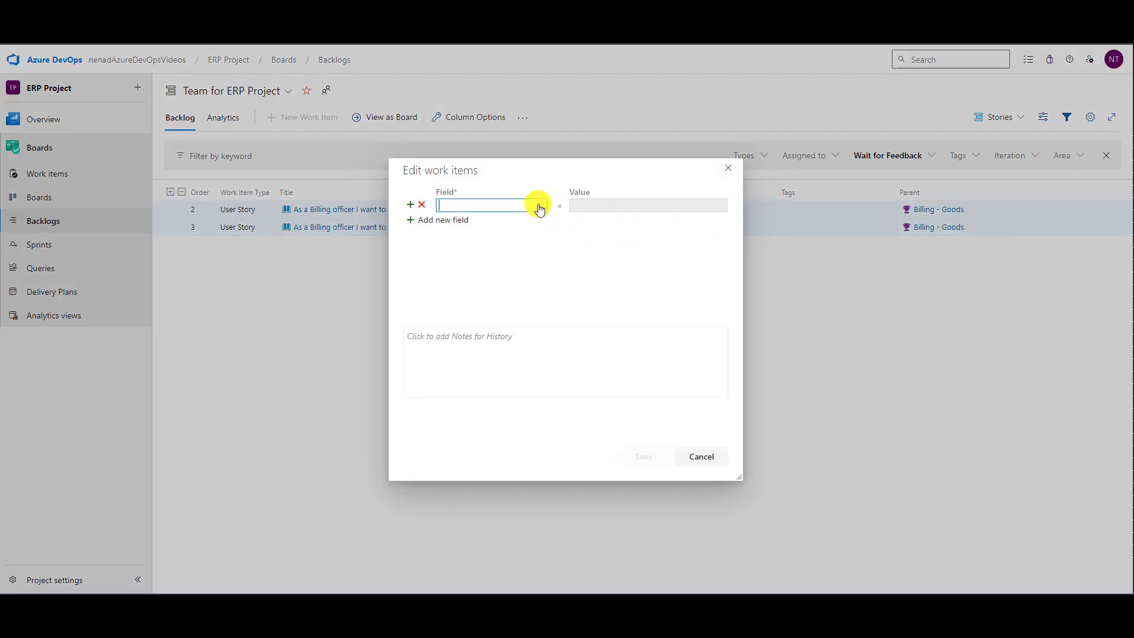
left_click(539, 206)
type("State")
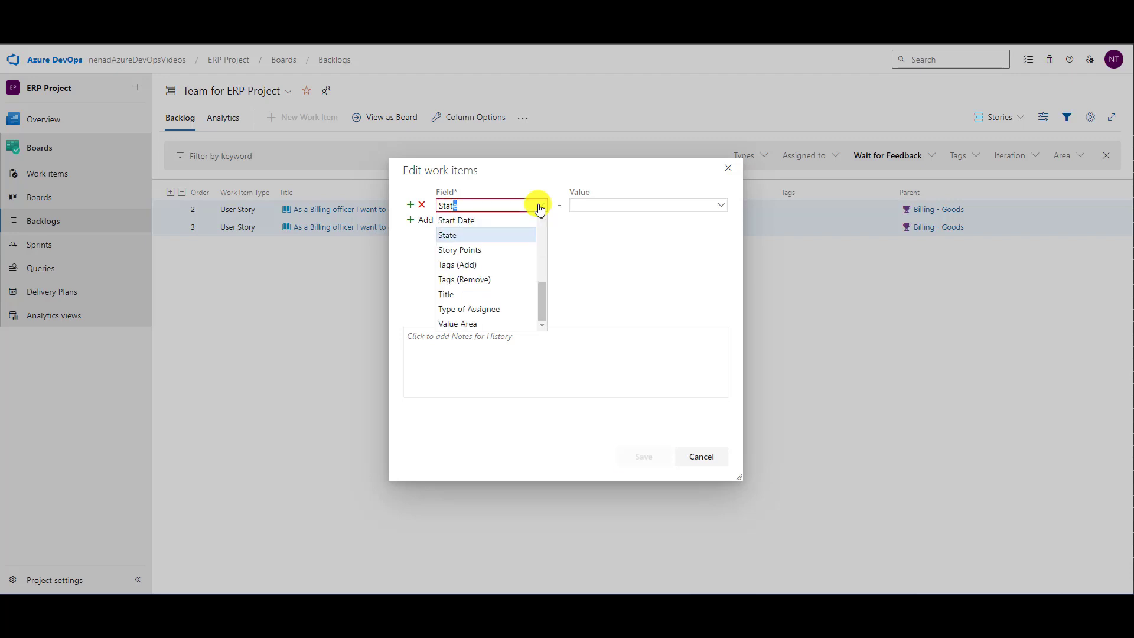
key("Tab")
type("Acti")
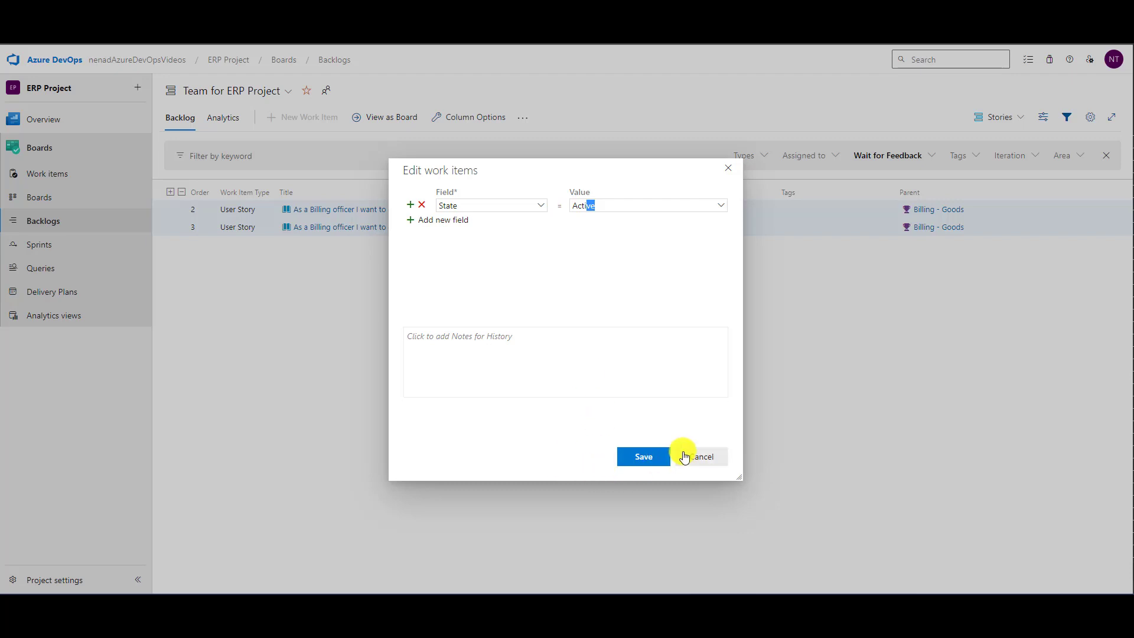
left_click(641, 456)
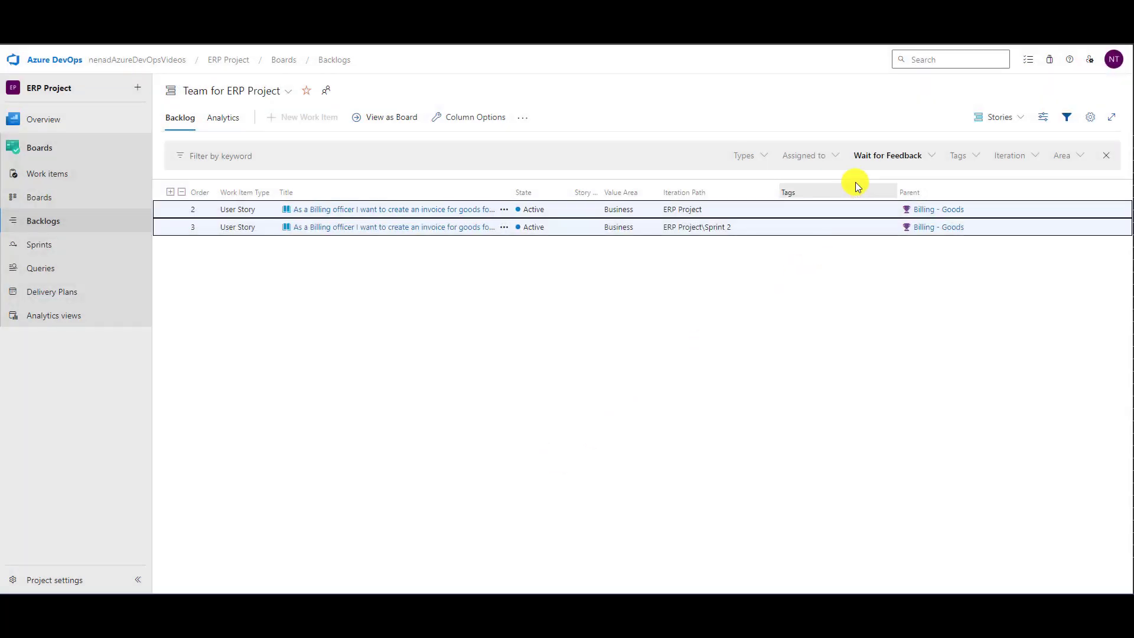
- Clear the Wait for Feedback state filter from the backlog
left_click(923, 157)
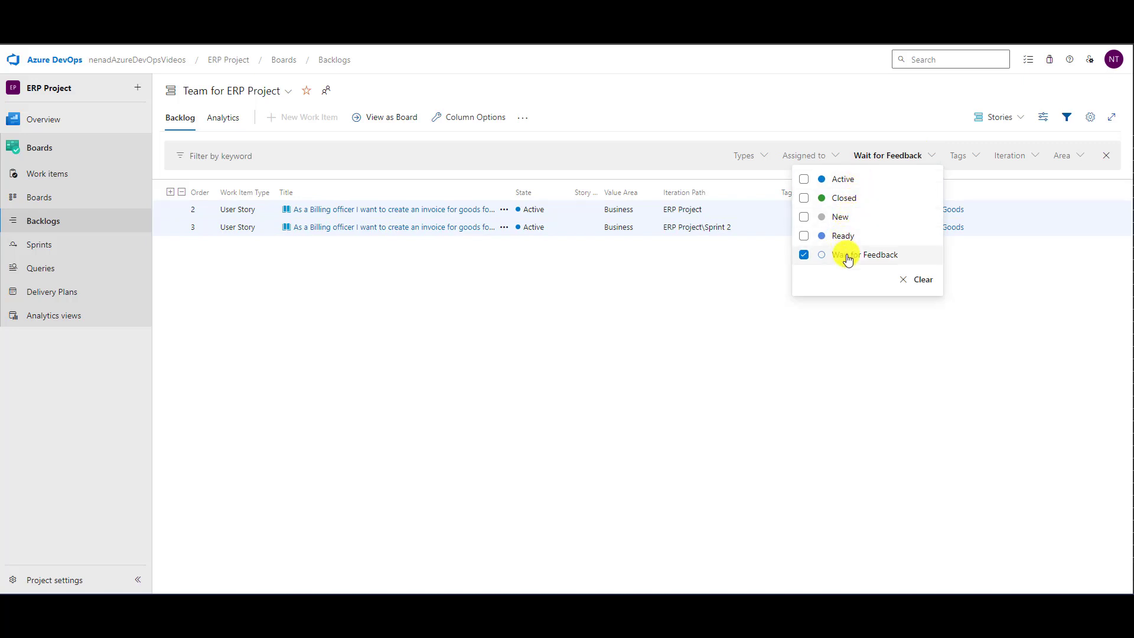
left_click(922, 281)
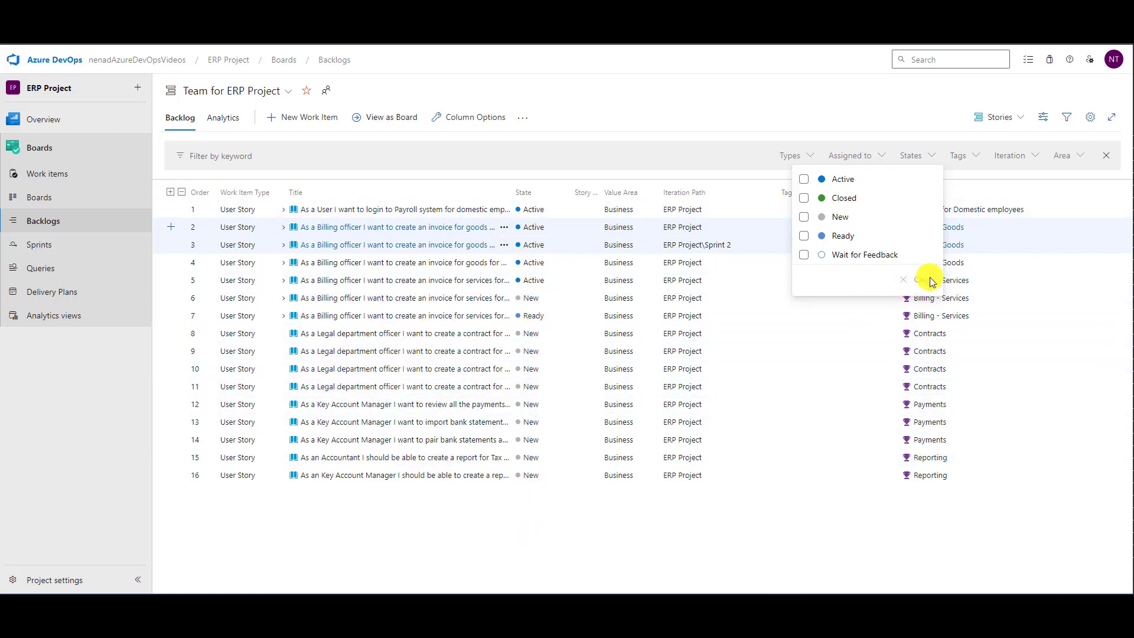
left_click(767, 79)
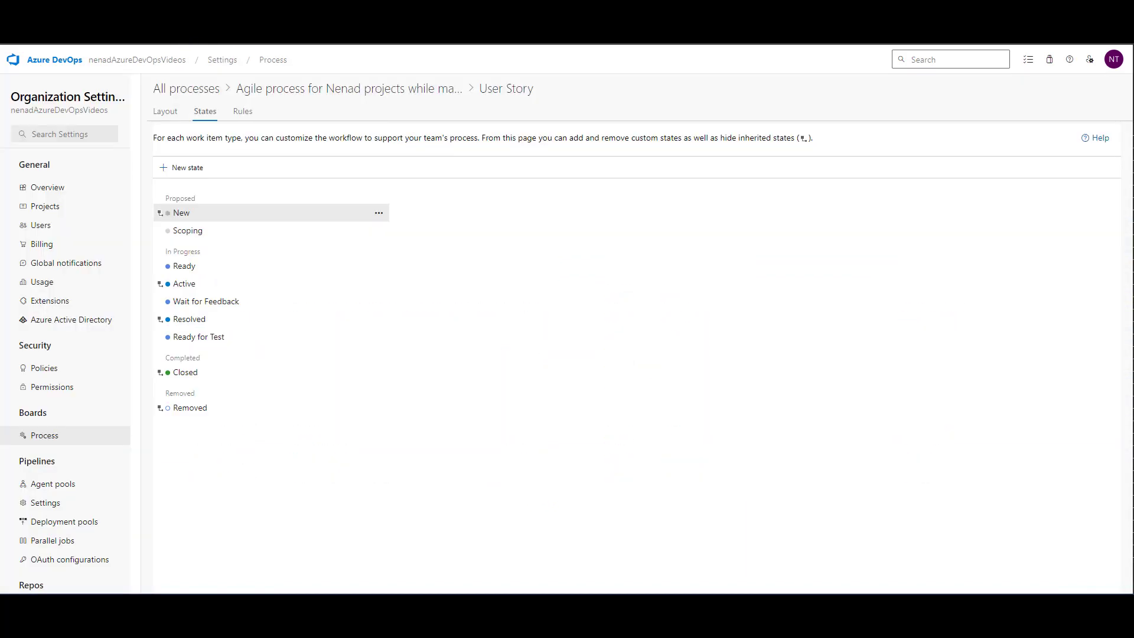
- Remove the Scoping, Wait for Feedback and Ready for Test states from the User Story work item type
left_click(386, 234)
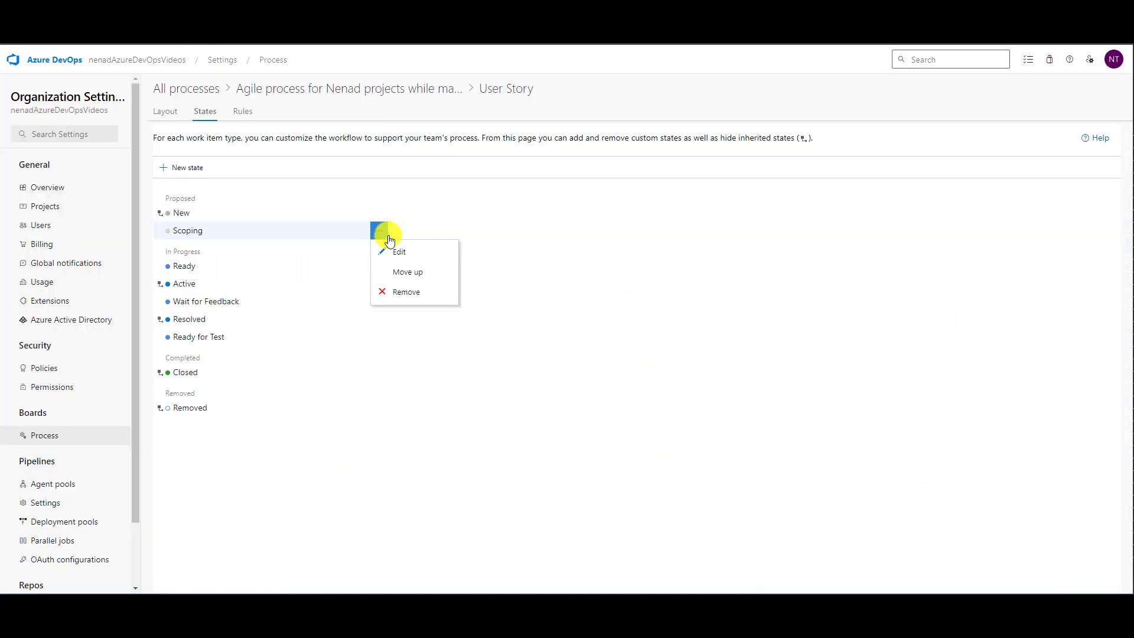
left_click(413, 292)
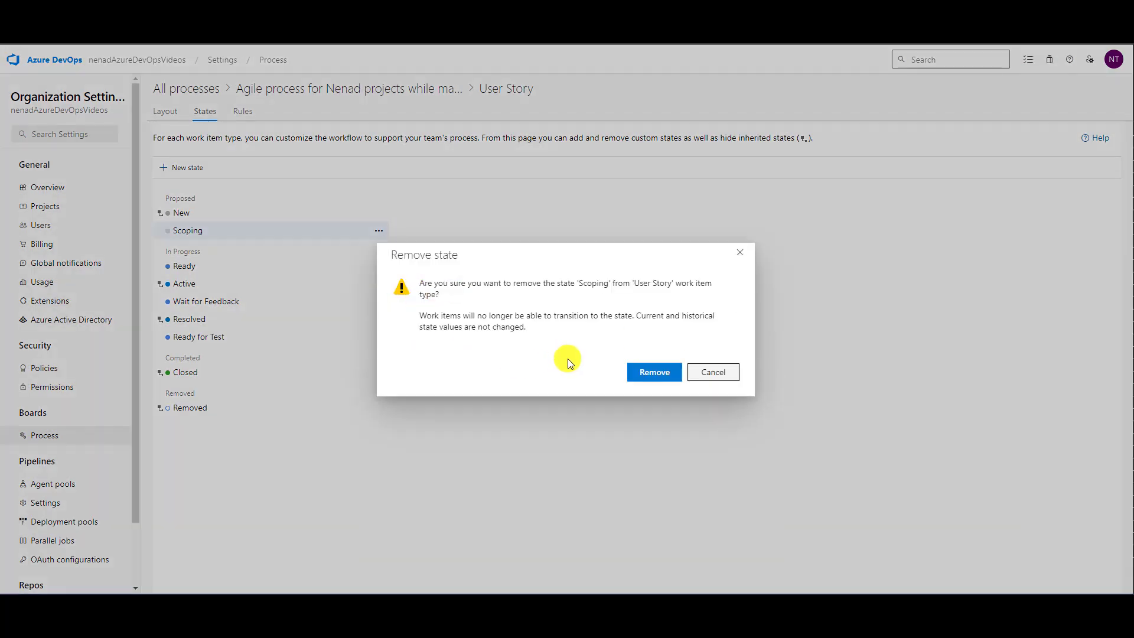
left_click(650, 370)
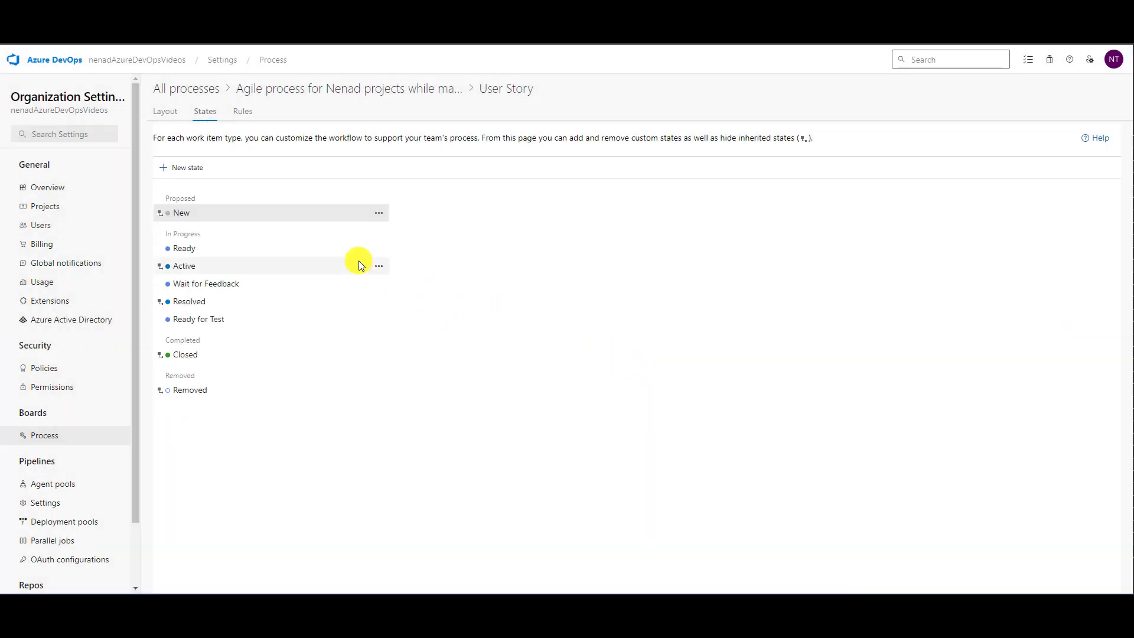
left_click(378, 283)
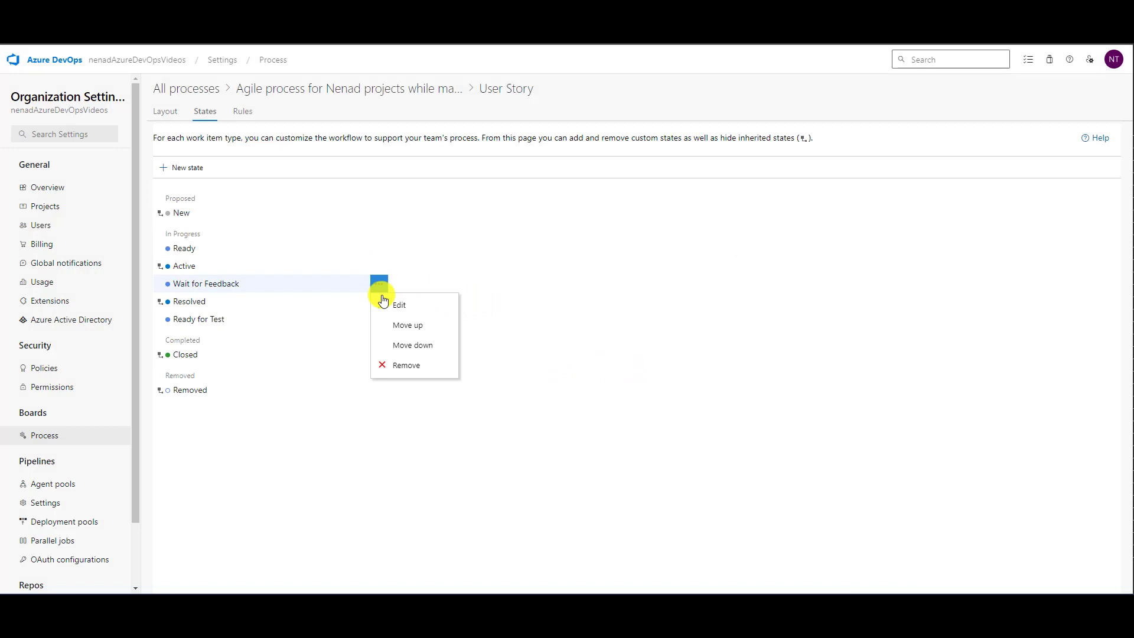
left_click(407, 366)
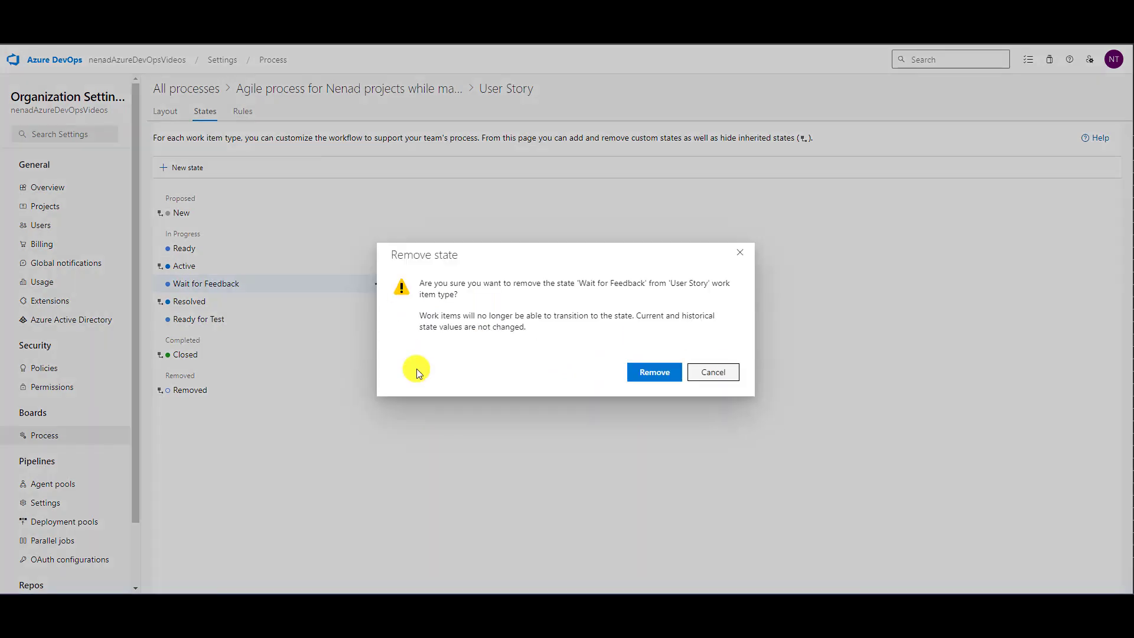
left_click(633, 370)
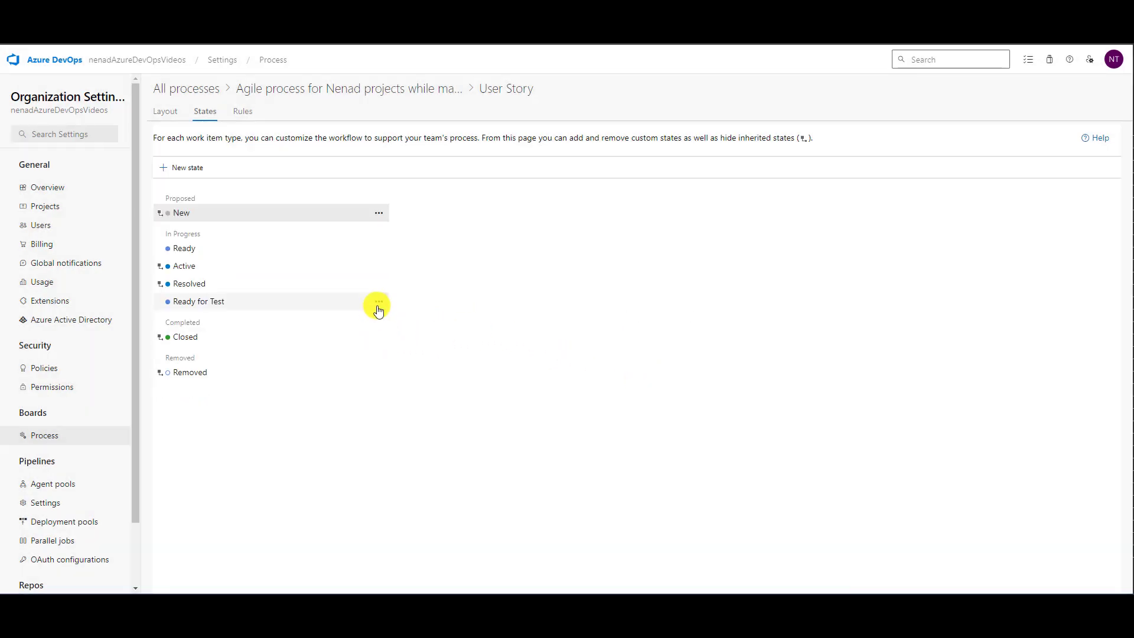
left_click(376, 301)
left_click(401, 361)
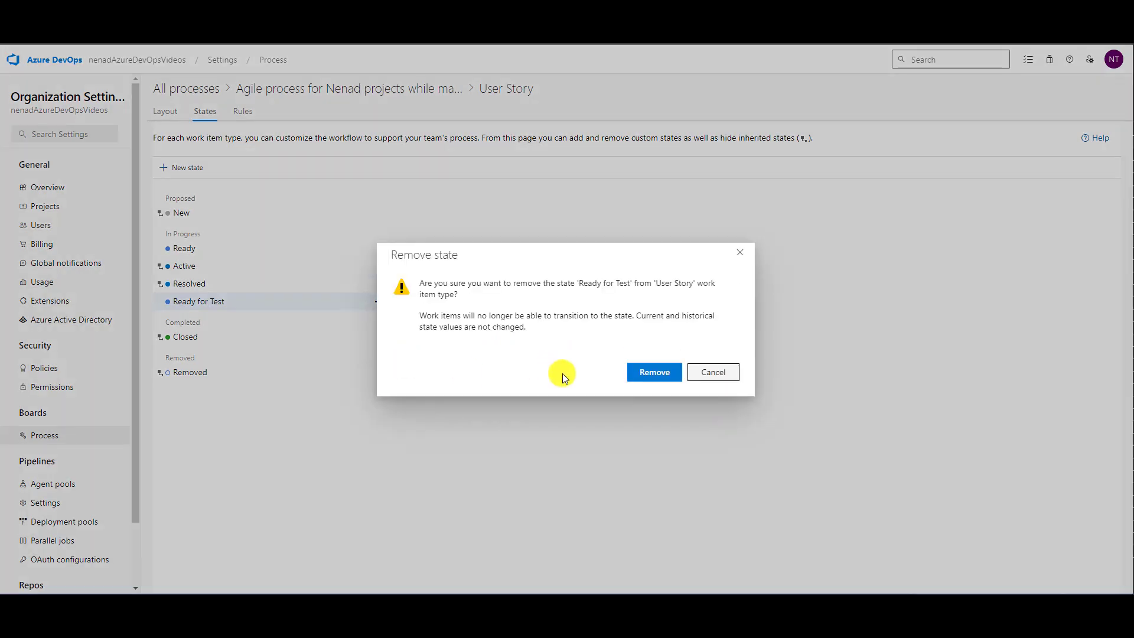
left_click(633, 371)
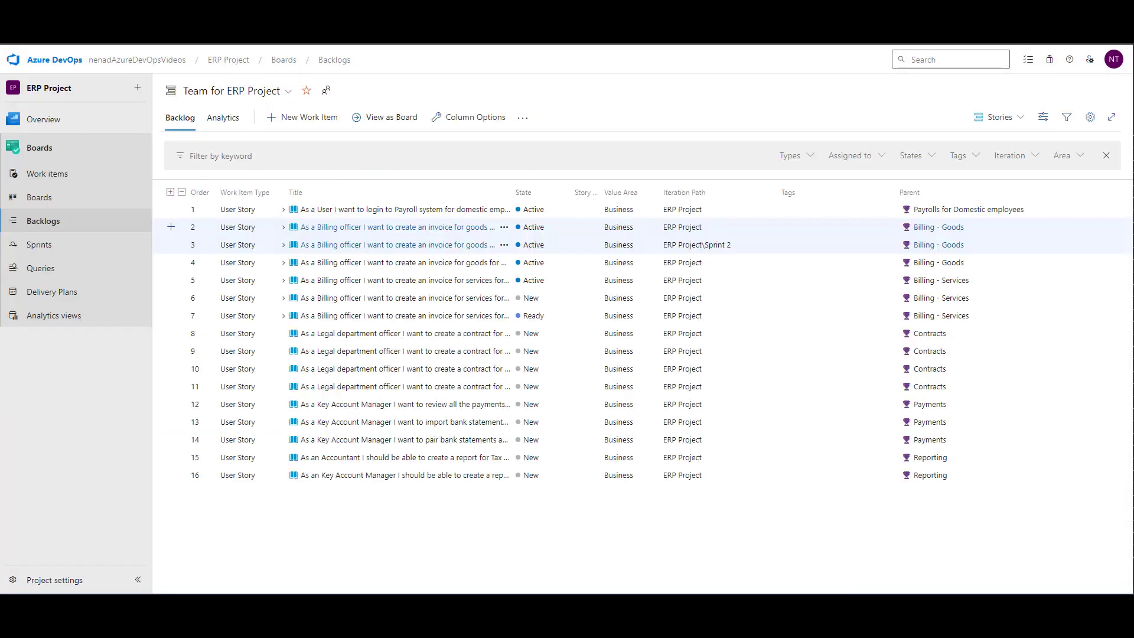
- Delete the Scoping, Wait for Feedback and Ready for Test columns from the ERP Project stories board and save its settings
left_click(43, 197)
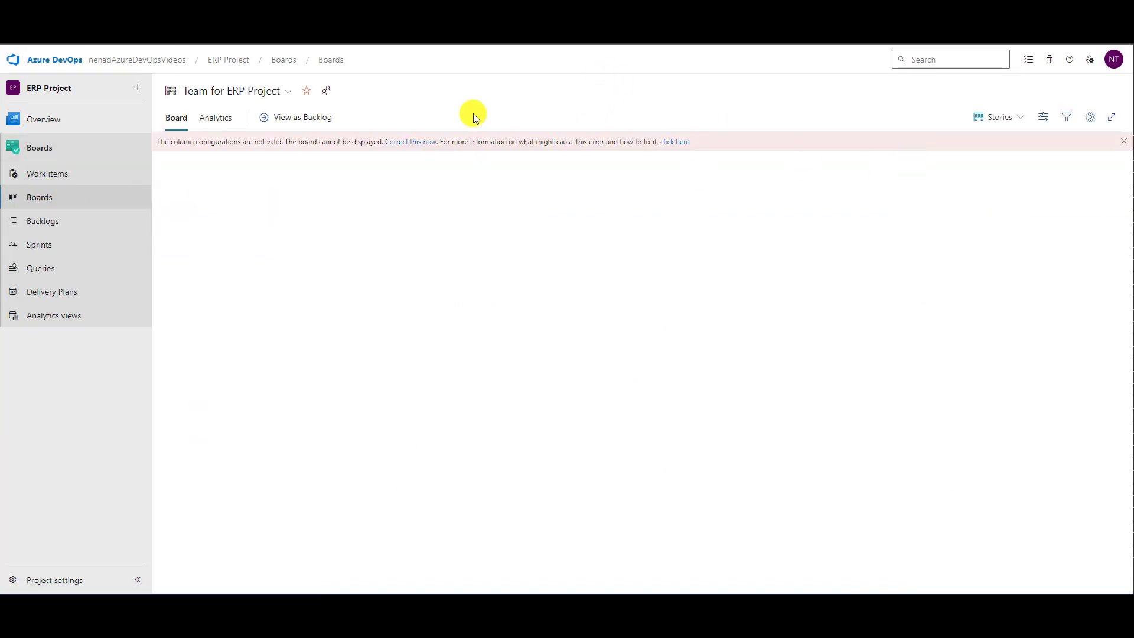
left_click(415, 141)
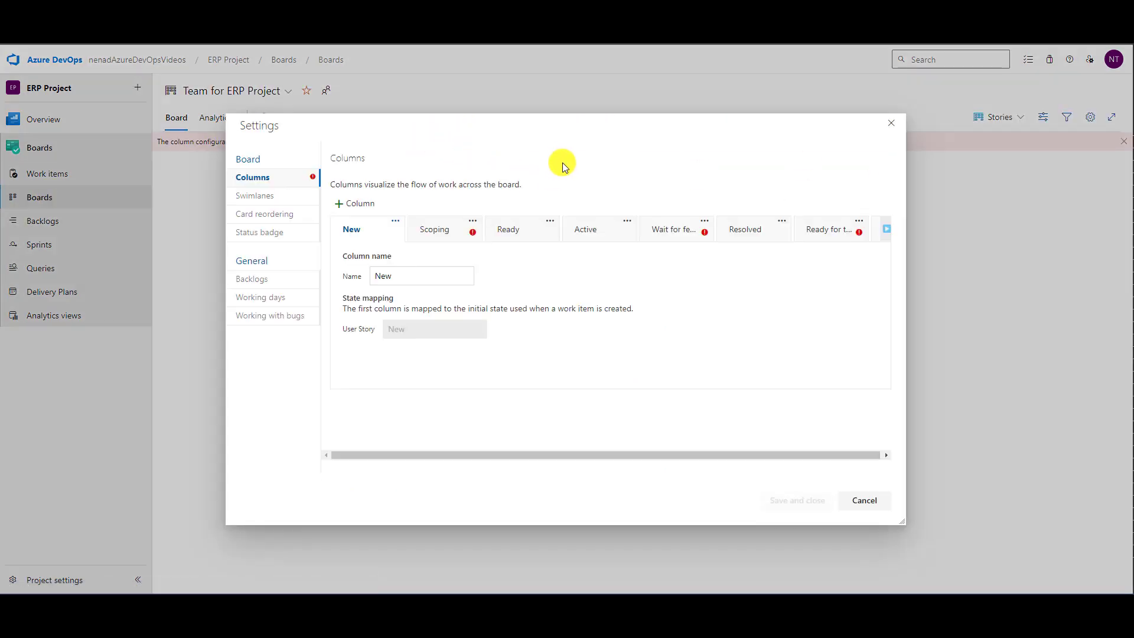
left_click(473, 220)
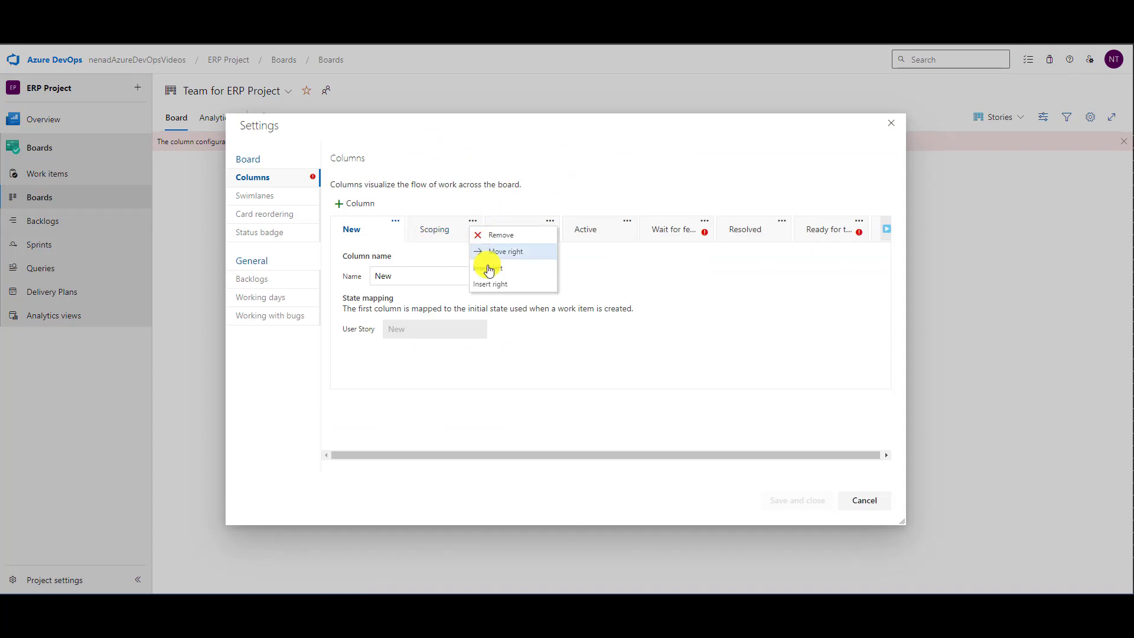
left_click(493, 235)
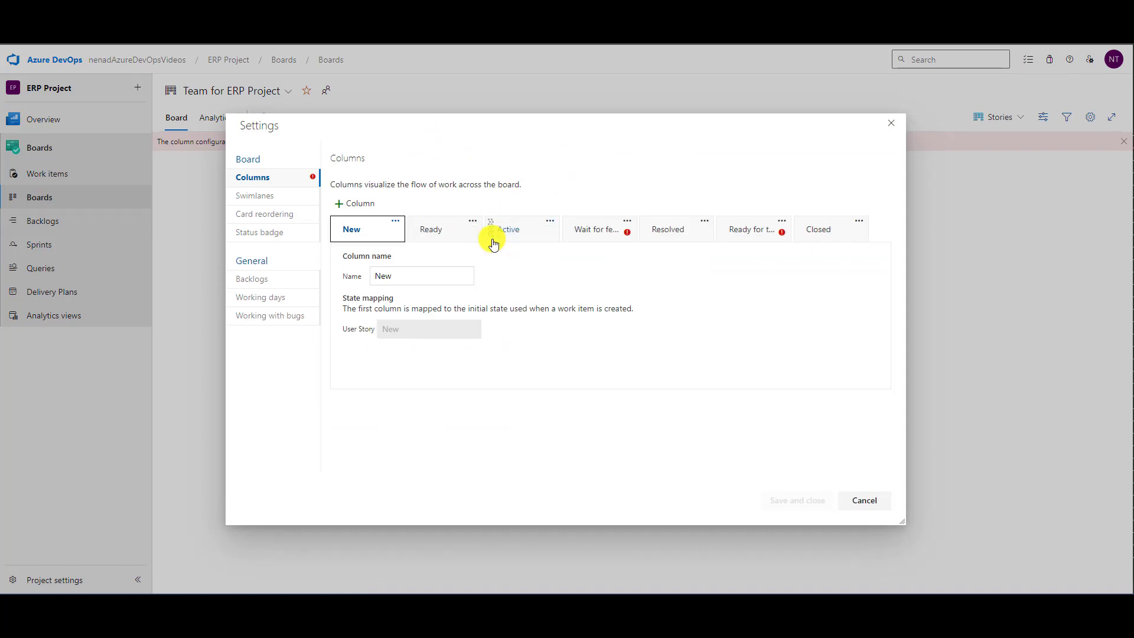
left_click(630, 222)
left_click(638, 234)
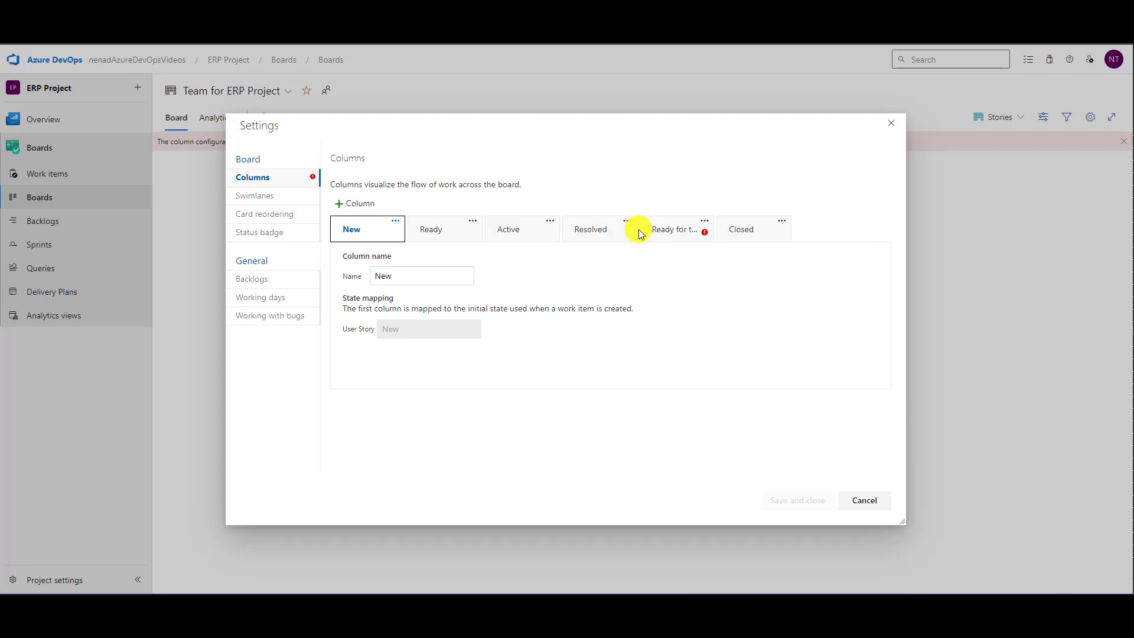
left_click(704, 222)
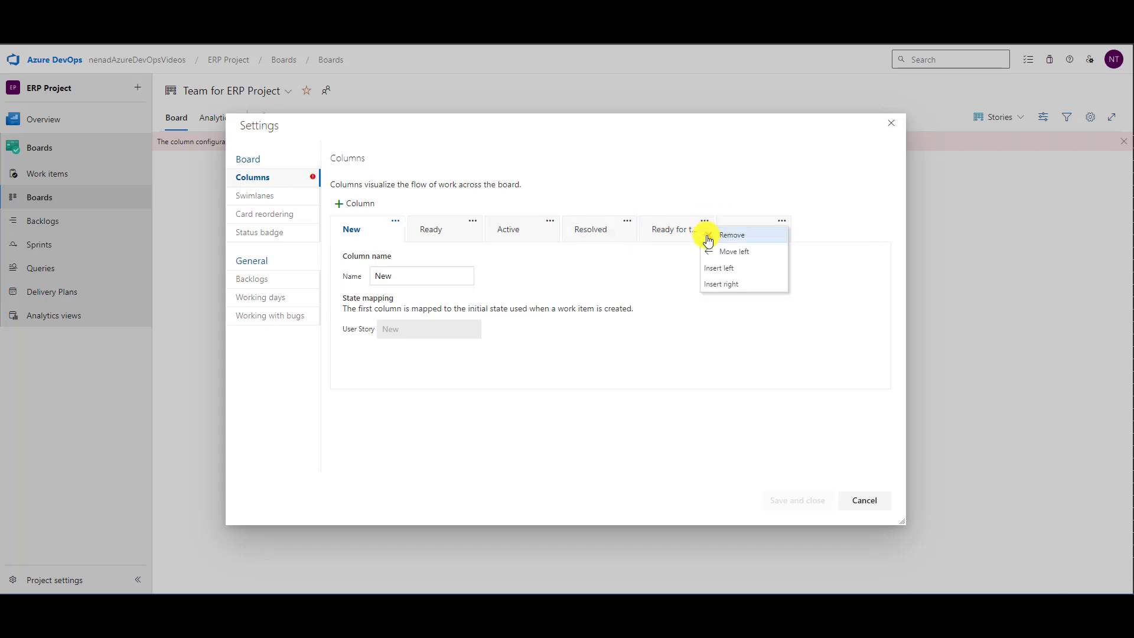
left_click(709, 240)
left_click(793, 499)
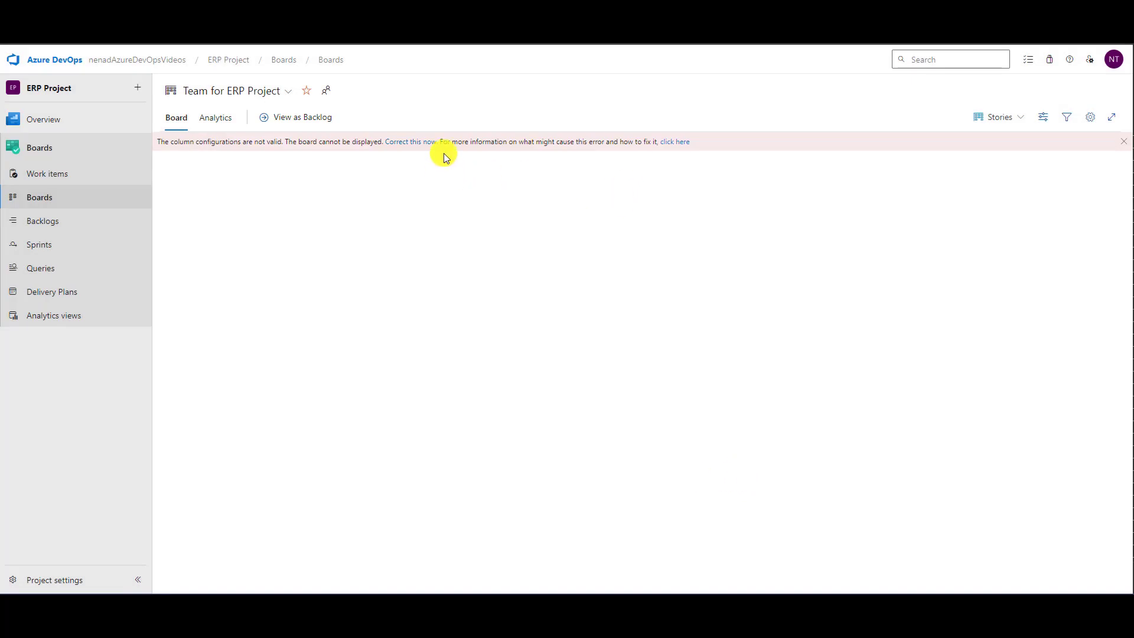
- Check the board's column settings, close them without changes, and reload the stories board
left_click(423, 143)
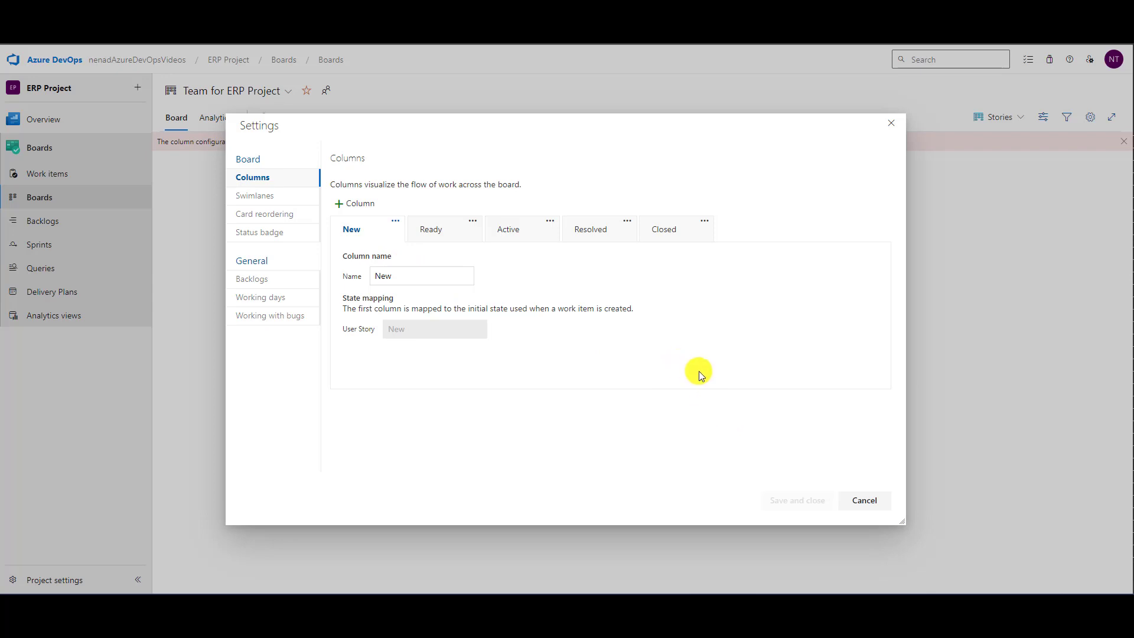
left_click(868, 501)
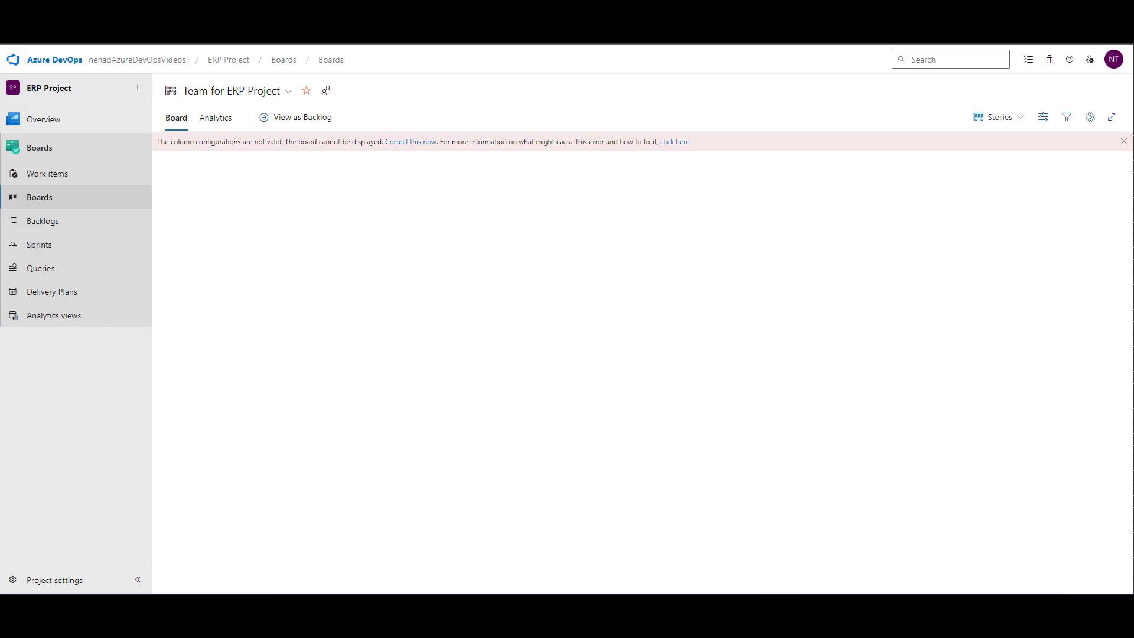
key("F5")
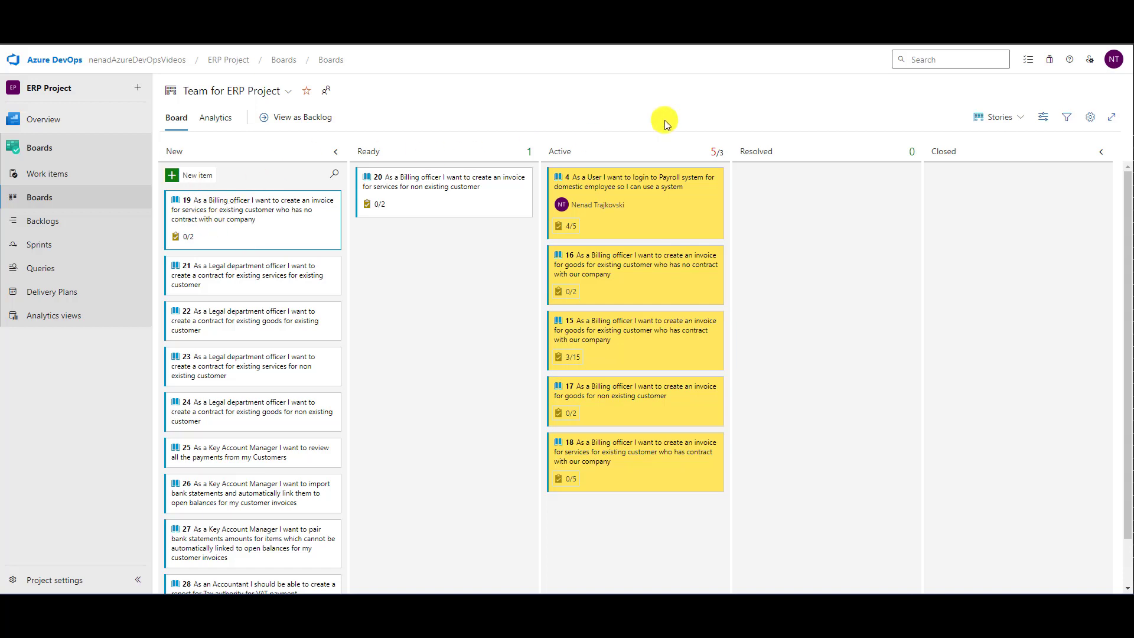
left_click(1005, 114)
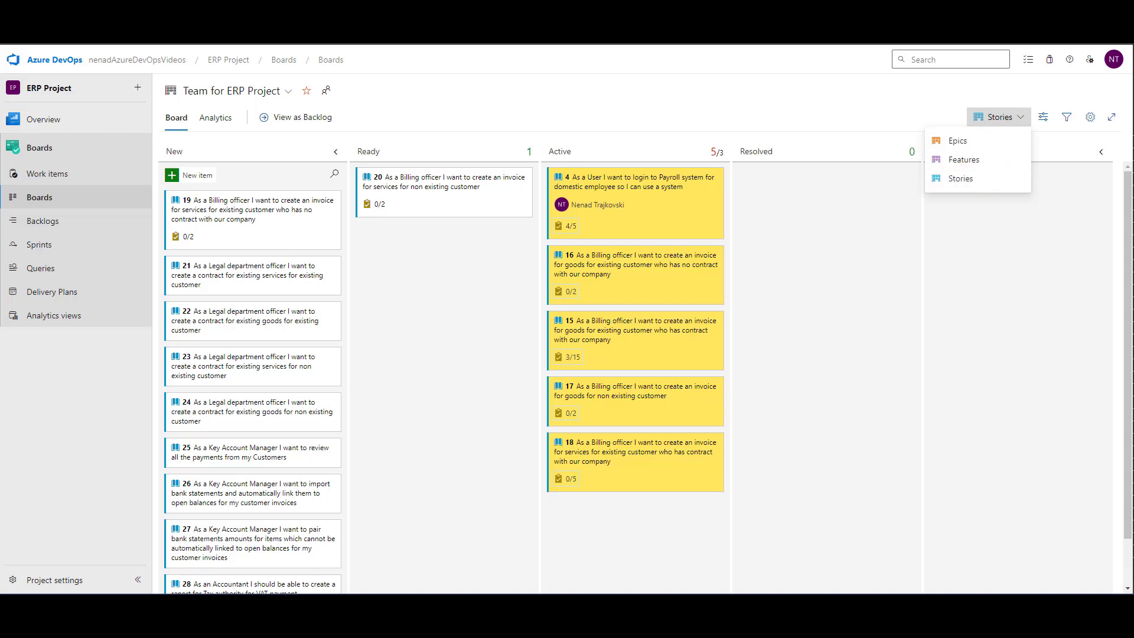
left_click(382, 269)
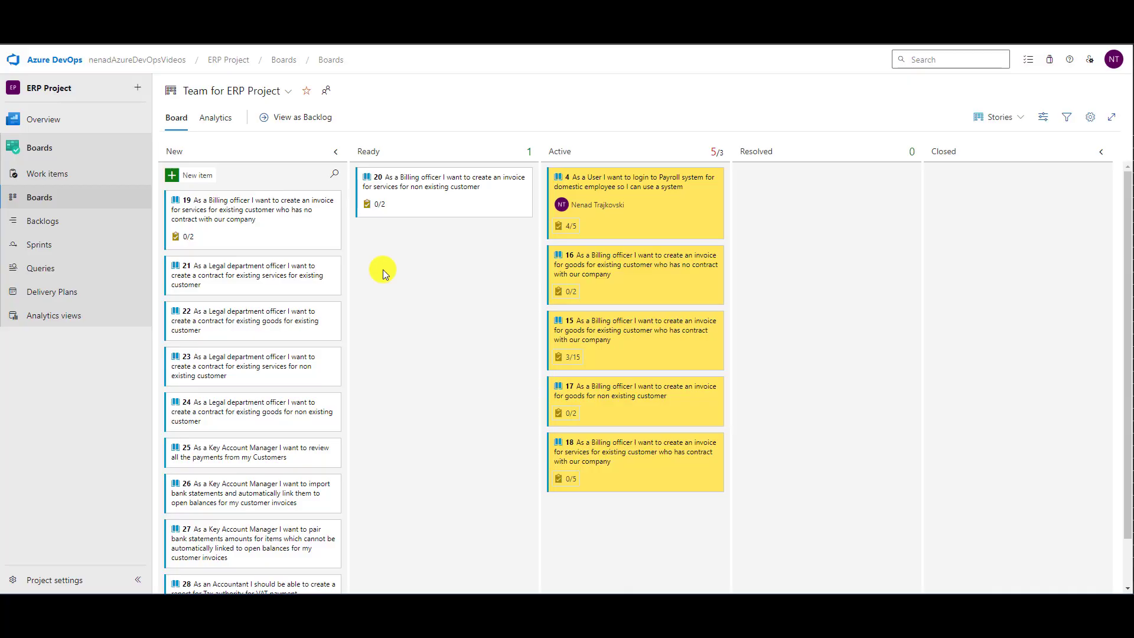
- Show the Sprint 2 taskboard with the work details pane closed and review its state columns
left_click(40, 246)
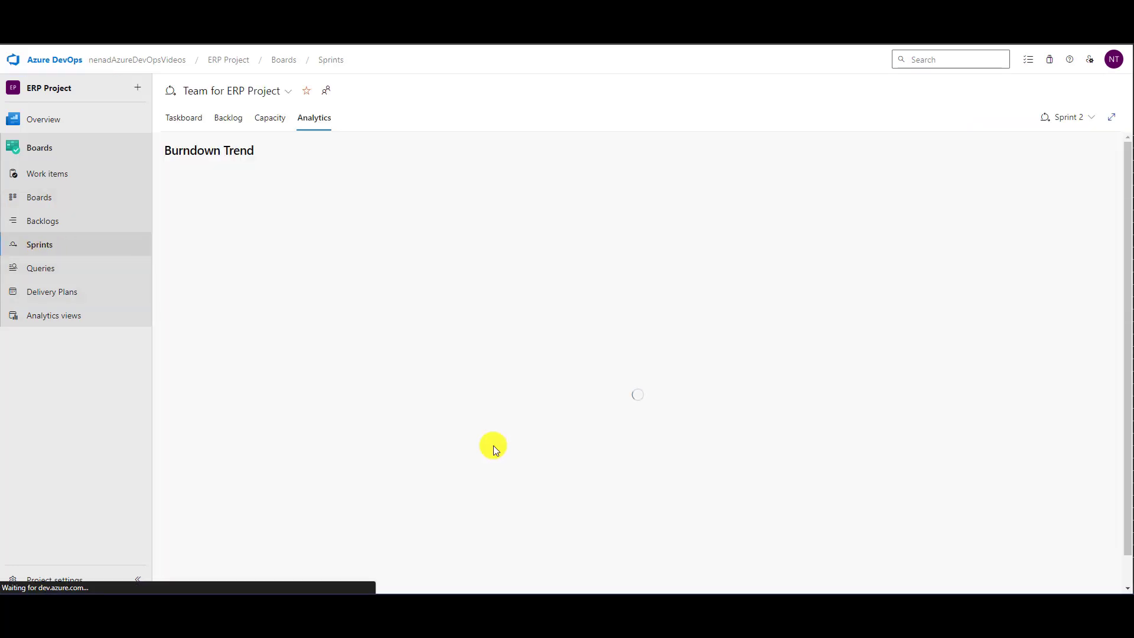
left_click(187, 124)
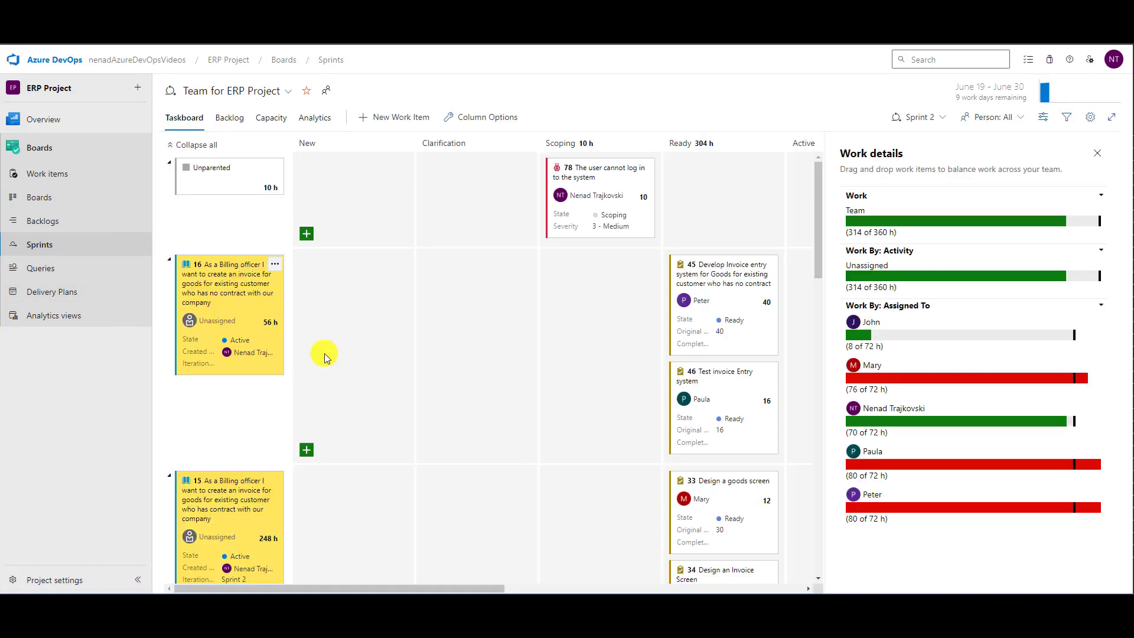
left_click(1096, 153)
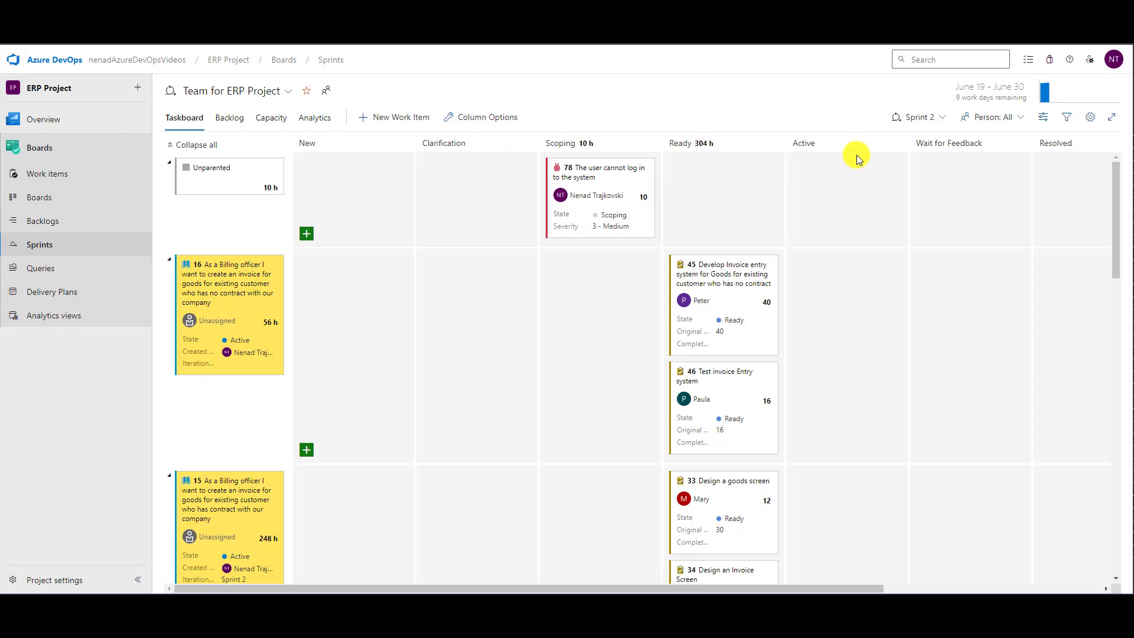
mouse_move(848, 587)
left_mouse_down()
mouse_move(1071, 575)
mouse_move(855, 582)
left_mouse_up()
- Open the ERP Project work items list, check its work item type filter, and review the states of all tasks
left_click(55, 175)
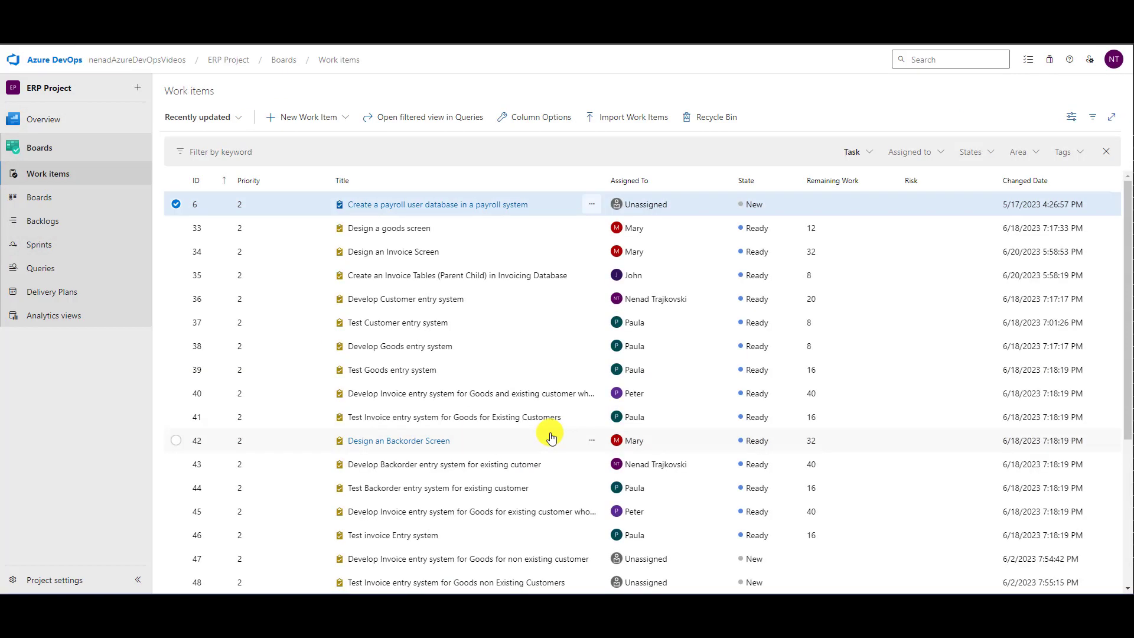
left_click(867, 153)
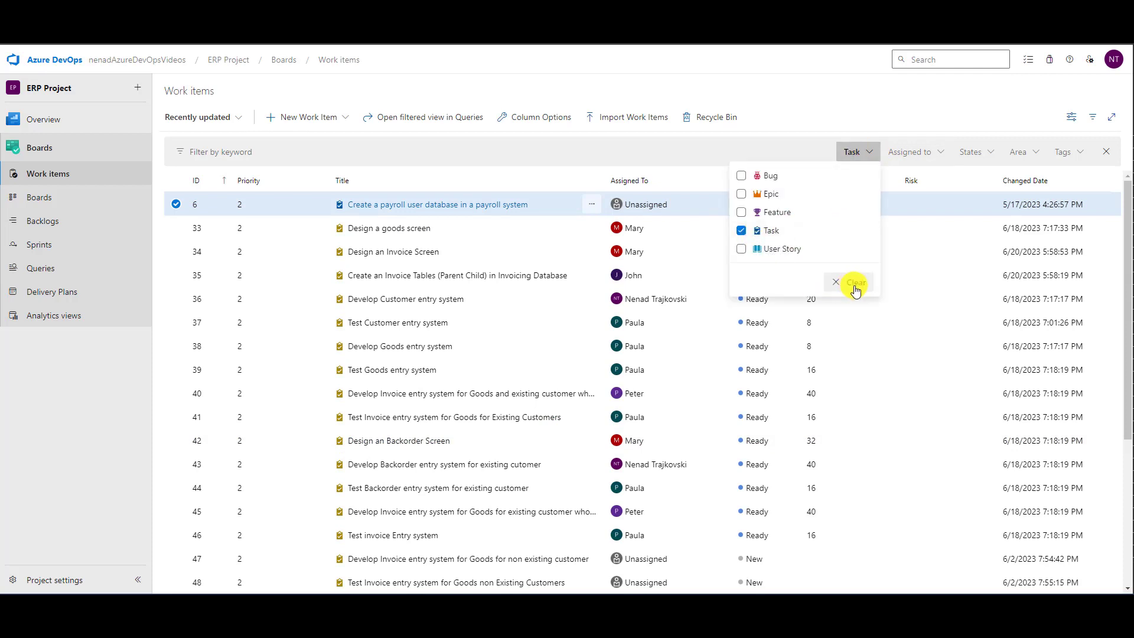
left_click(947, 323)
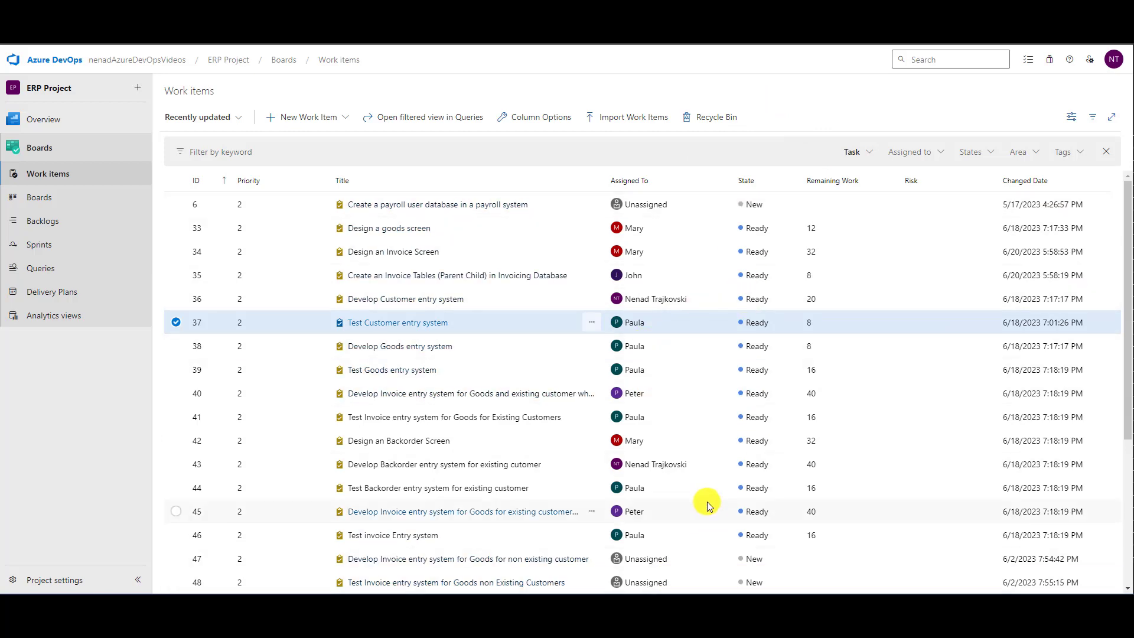
scroll(705, 496, "down", 3)
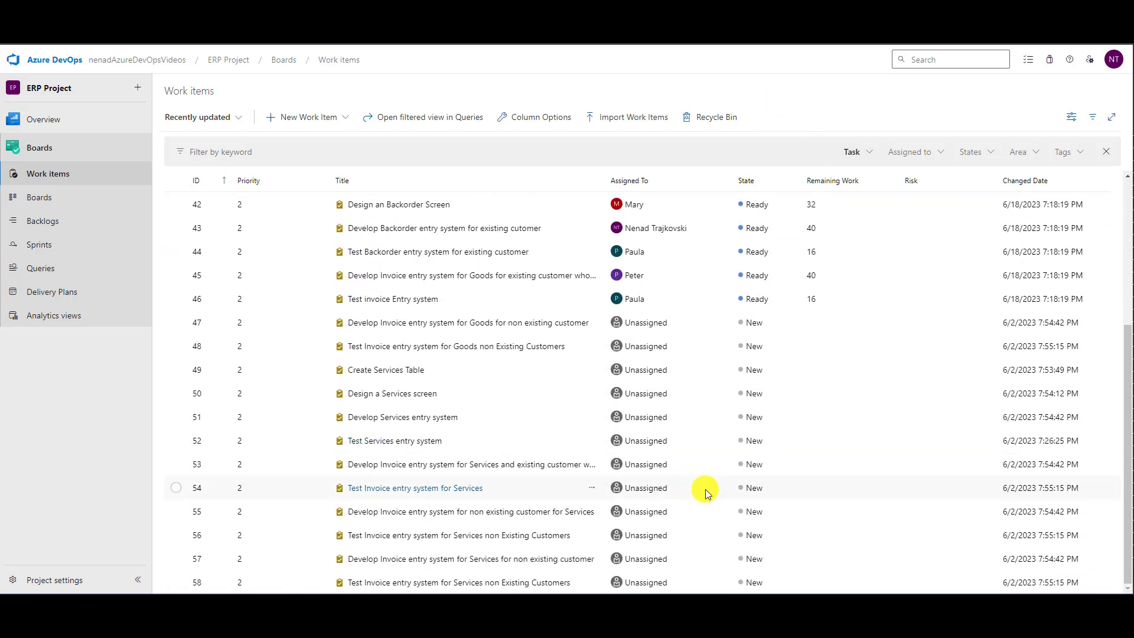
scroll(706, 488, "up", 5)
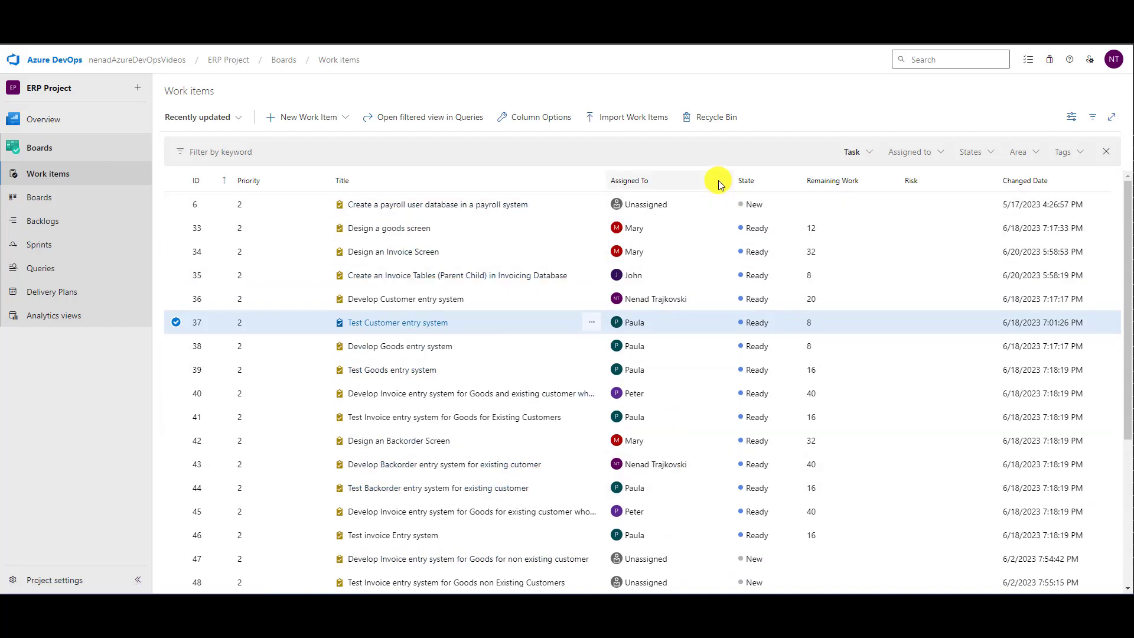
- Remove the Risk and Changed Date columns from the work items list, add Iteration Path, and review the tasks' iterations
left_click(561, 122)
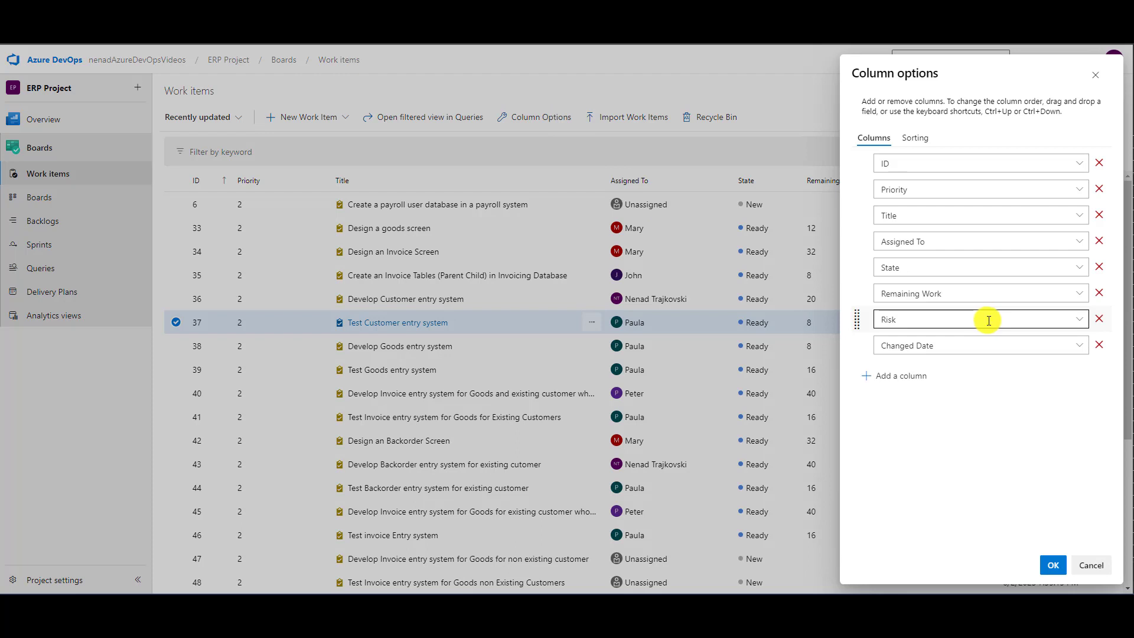
left_click(1099, 319)
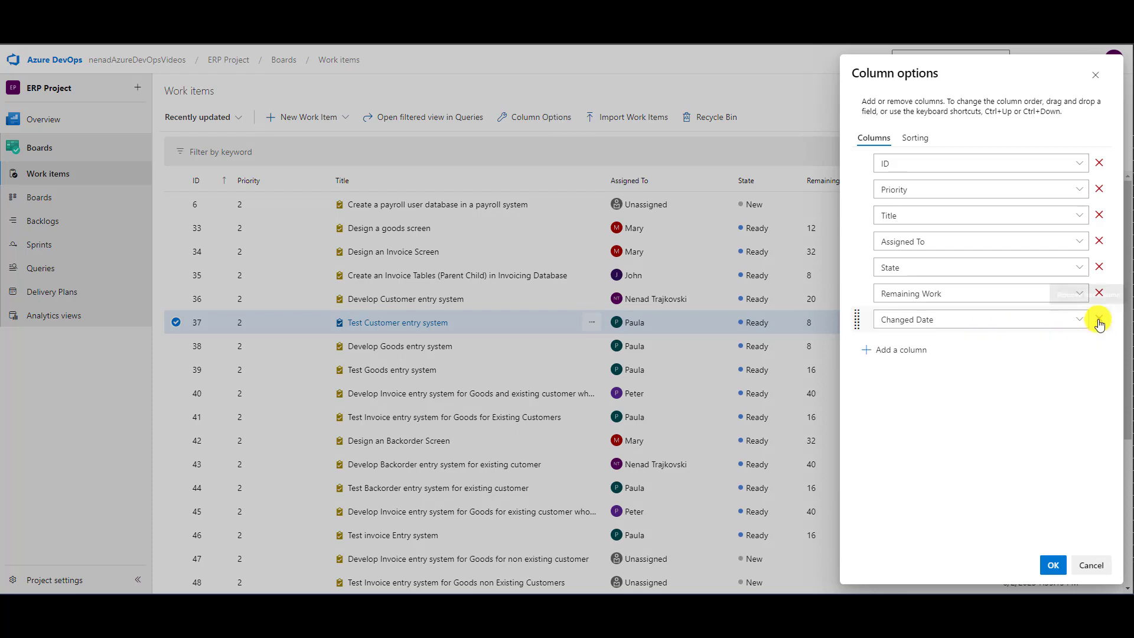
left_click(1099, 319)
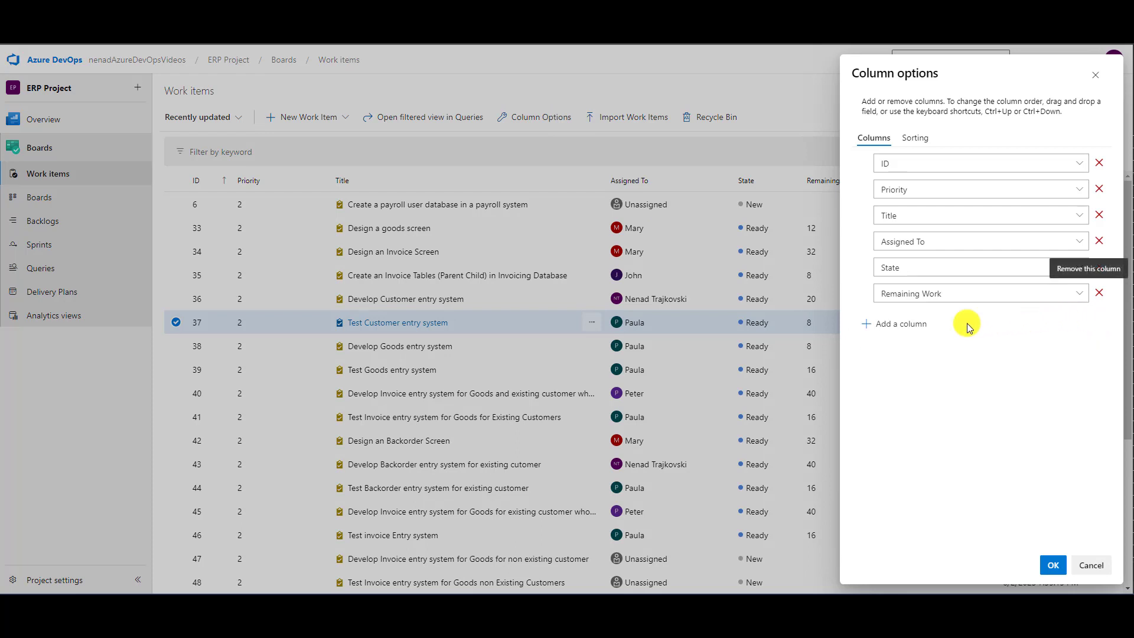
left_click(914, 327)
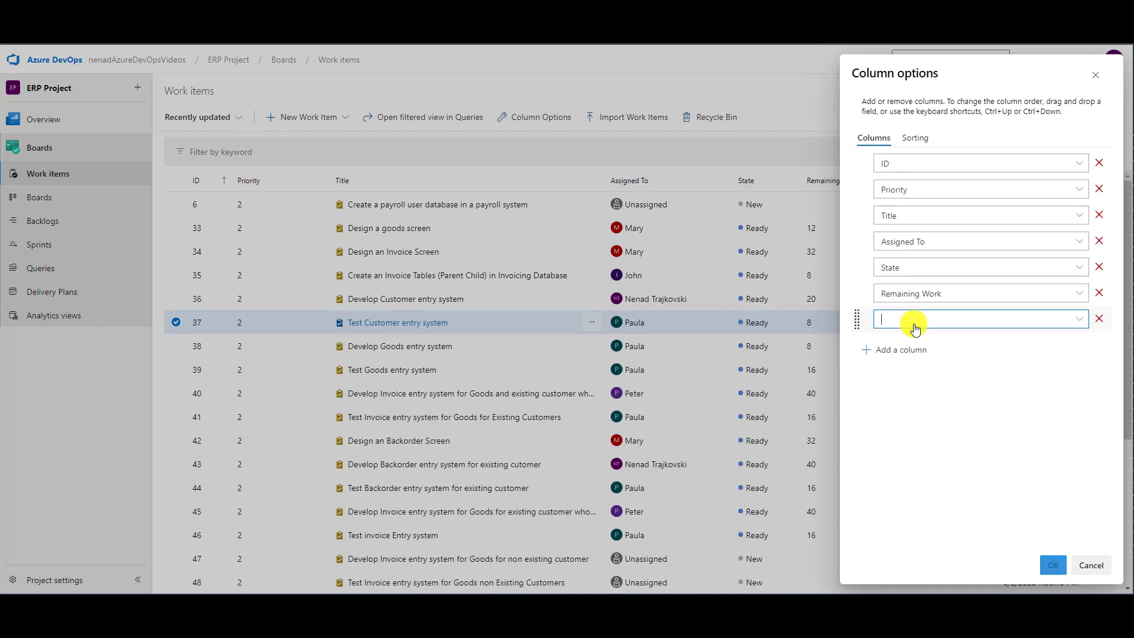
type("Iteration Path")
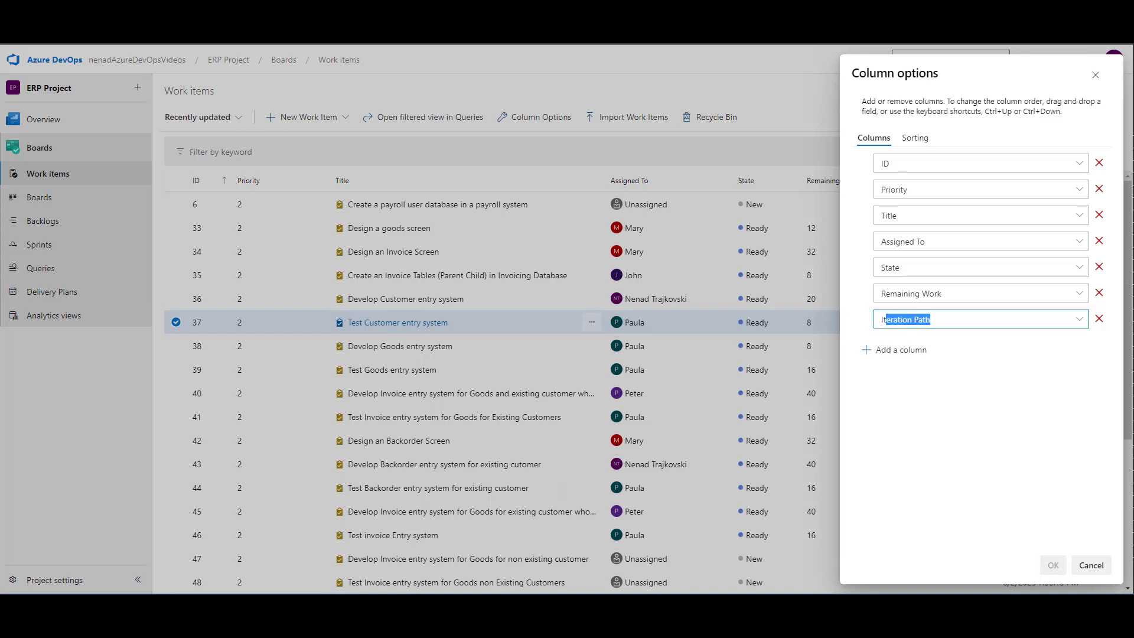
key("Return")
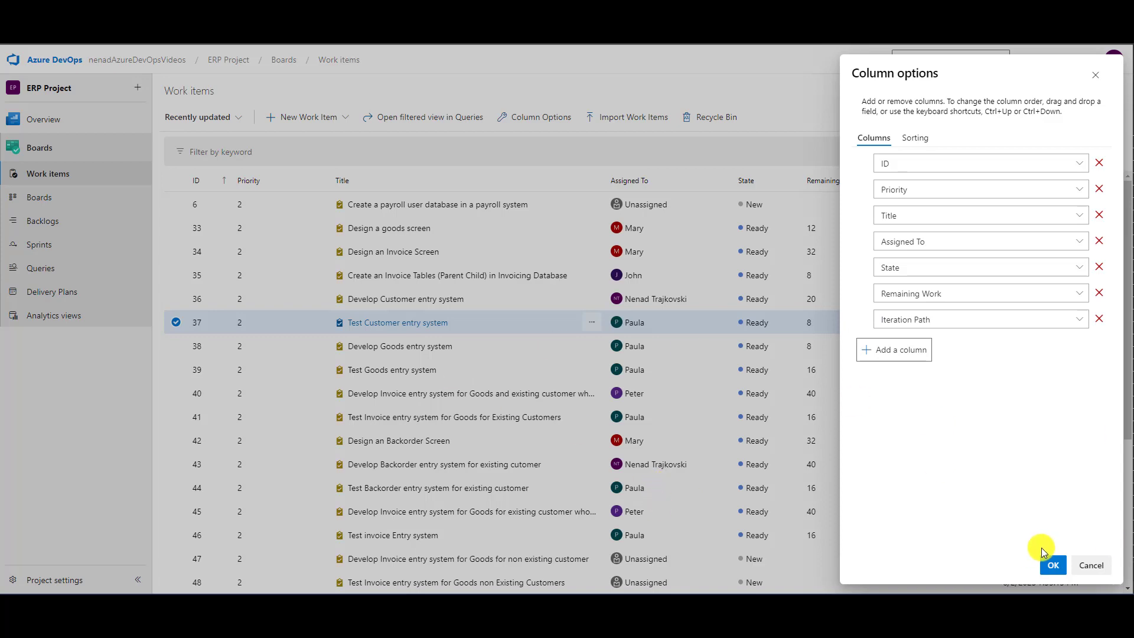
left_click(1048, 563)
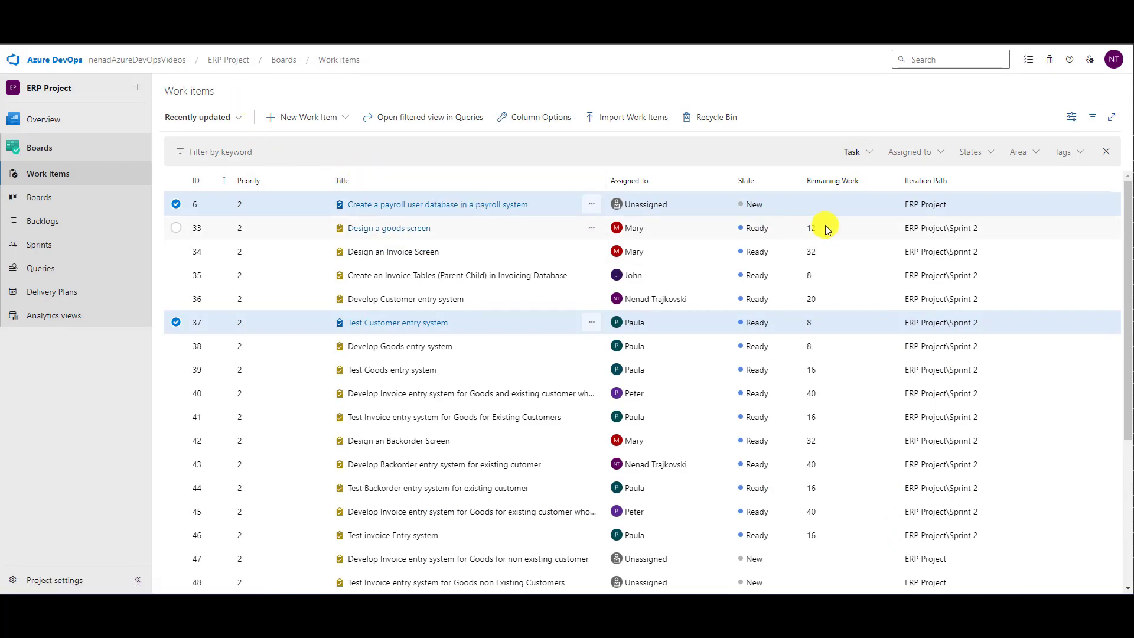
scroll(825, 235, "down", 5)
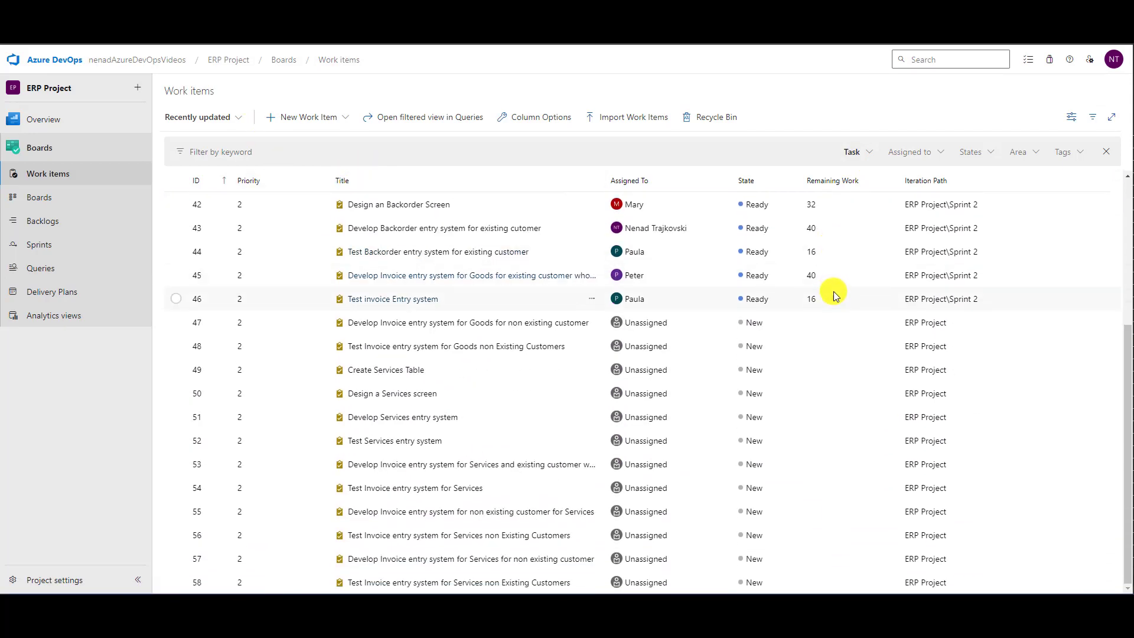
scroll(834, 292, "up", 5)
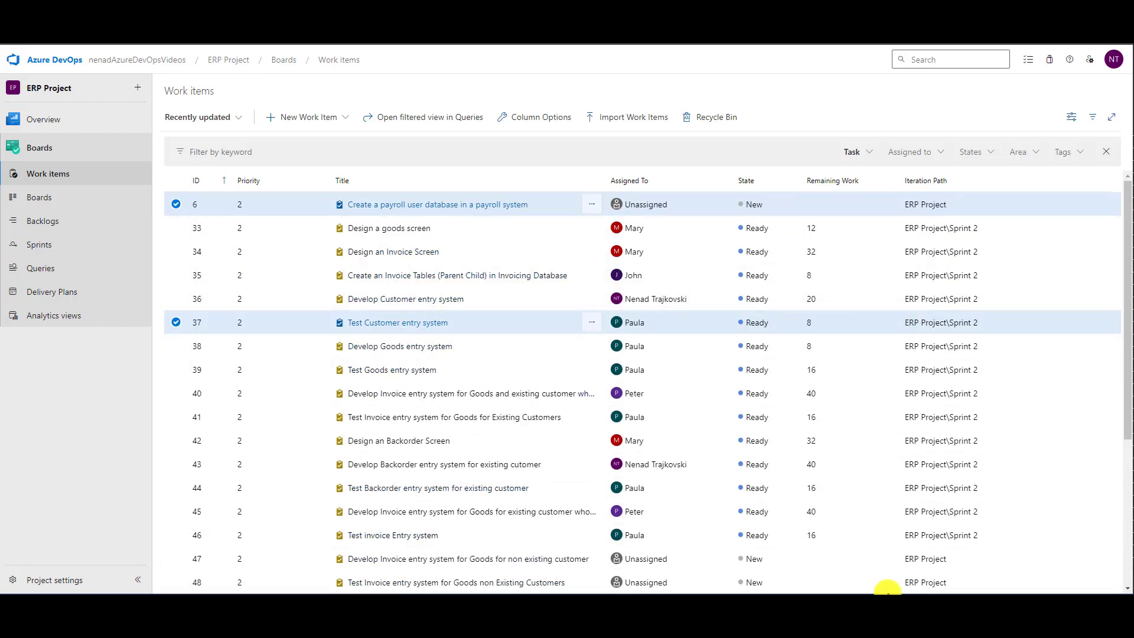
- Include Bug alongside Task in the work item type filter and review the states of the listed items
left_click(858, 154)
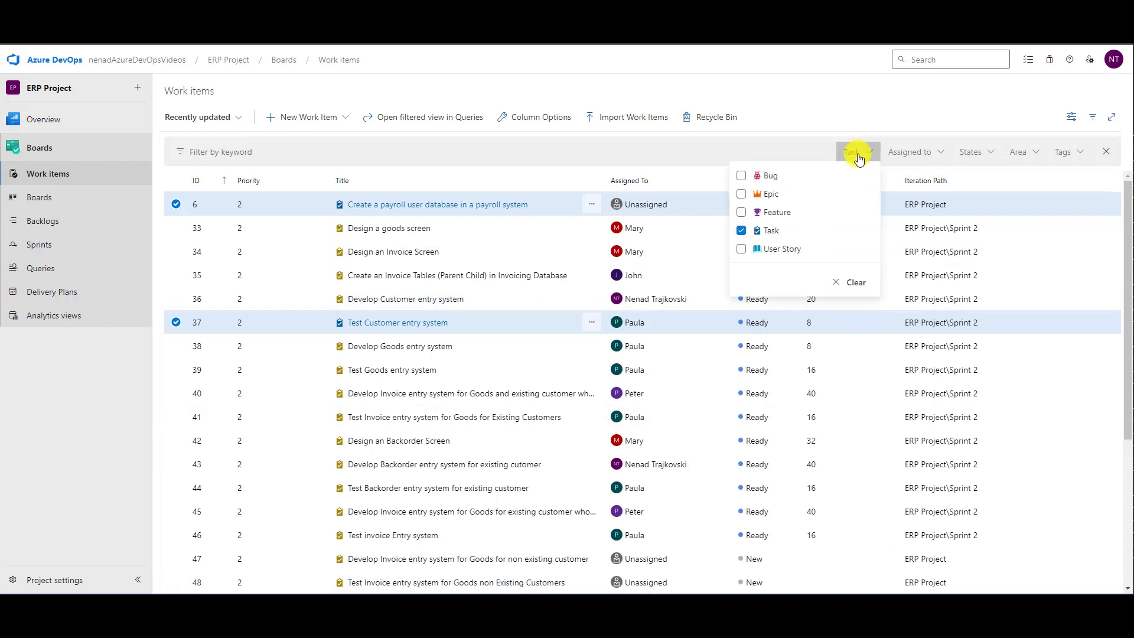
left_click(756, 176)
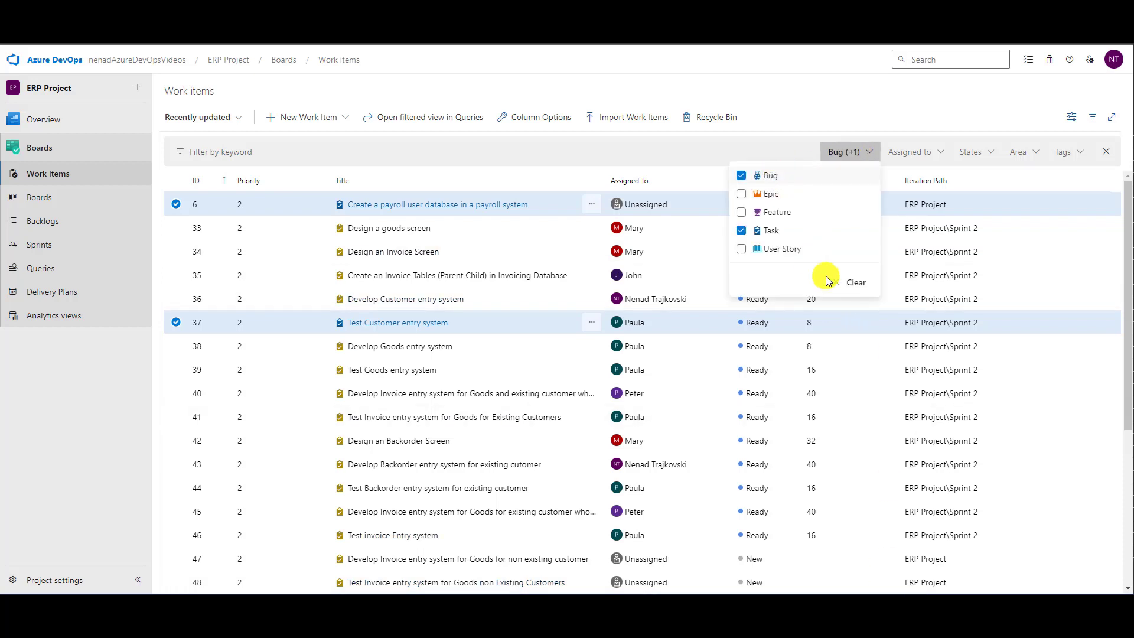
left_click(759, 82)
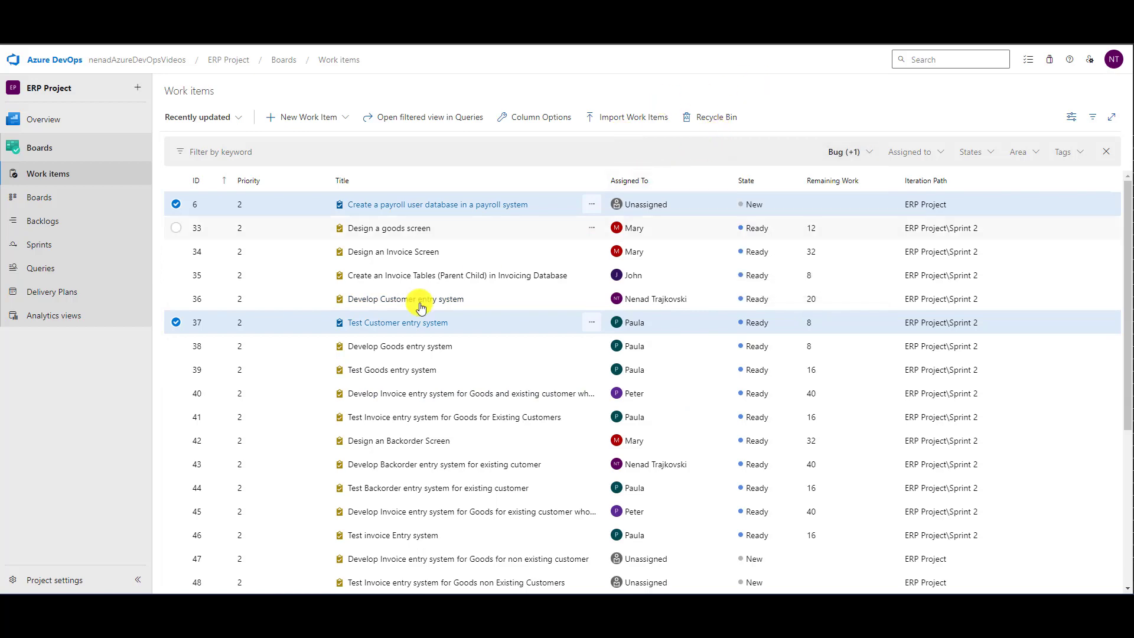
scroll(413, 331, "down", 5)
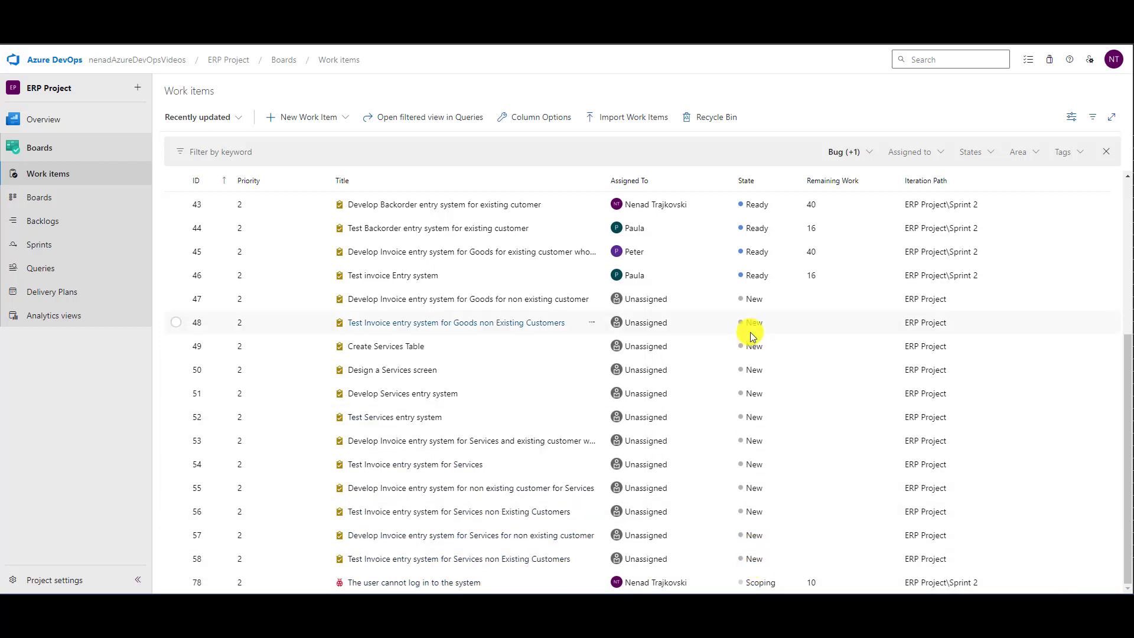
scroll(751, 260, "up", 5)
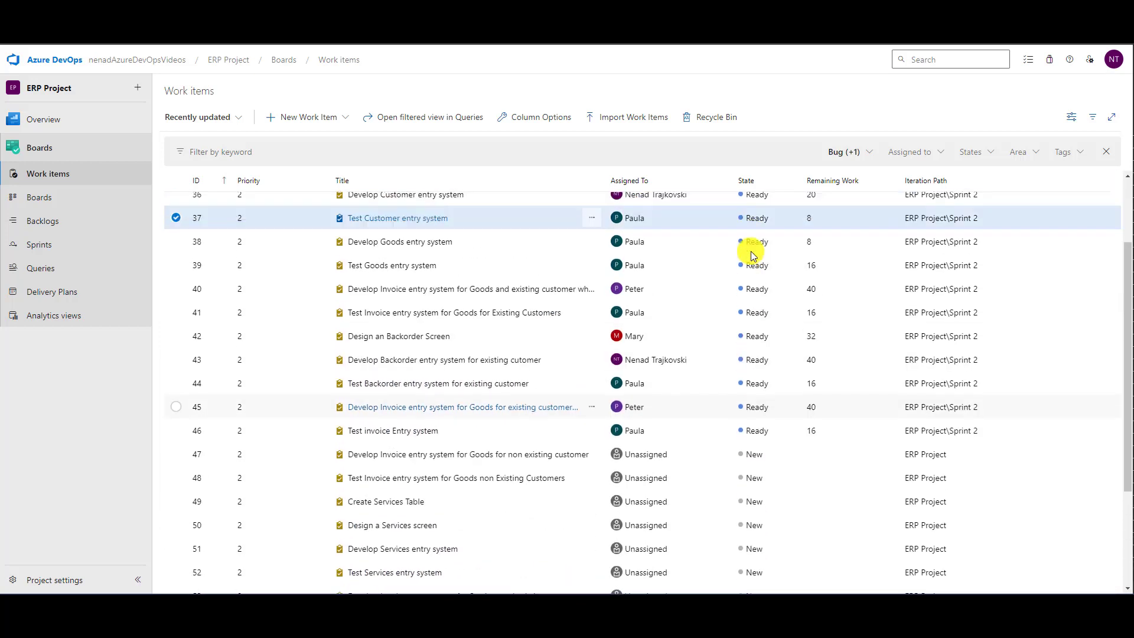
scroll(751, 255, "up", 1)
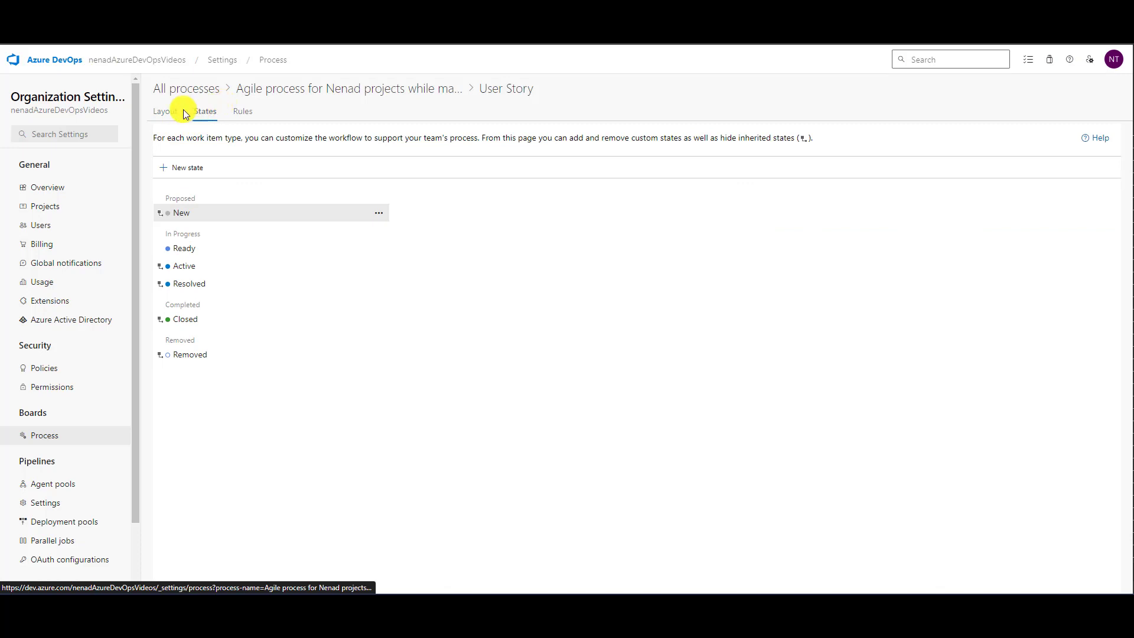
- Show the states of the Task work item type in the customized Agile process
left_click(291, 90)
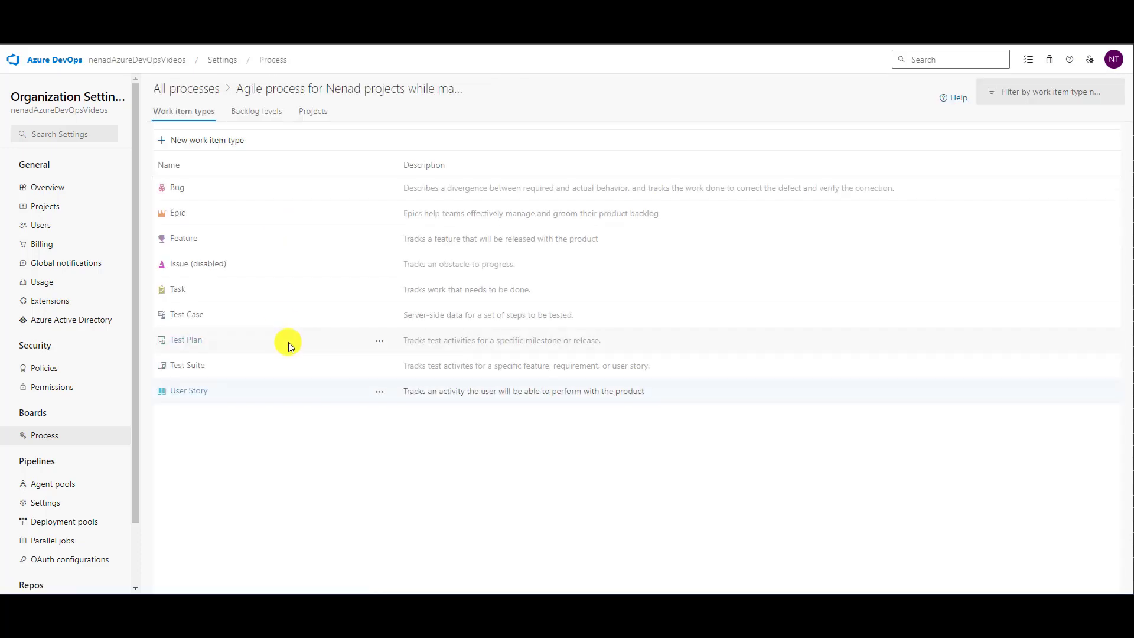
left_click(178, 289)
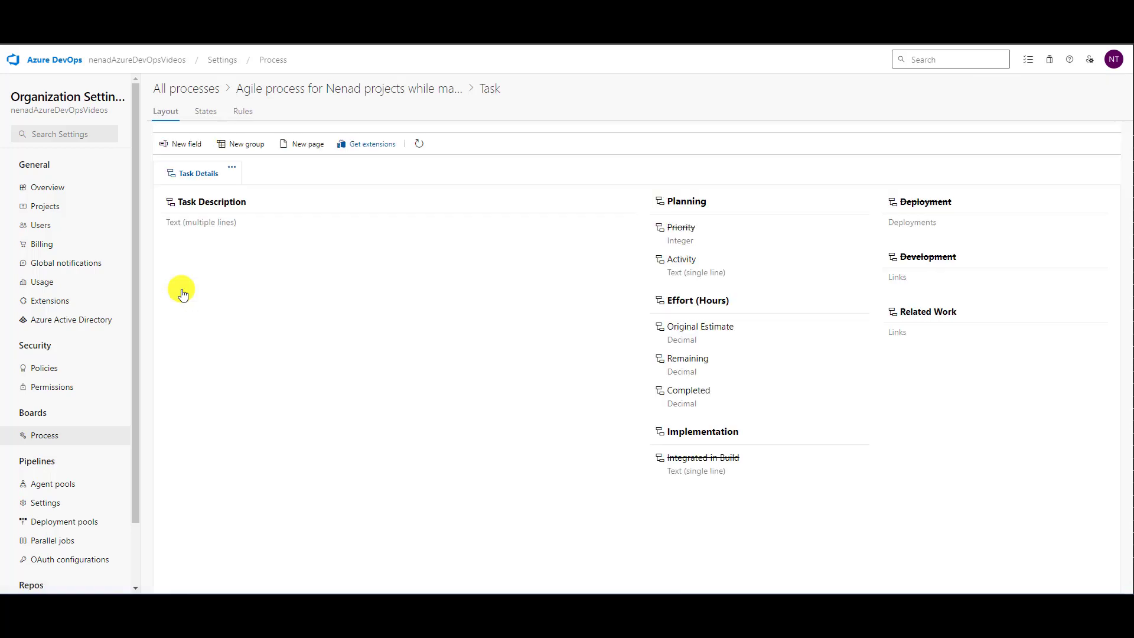
left_click(206, 112)
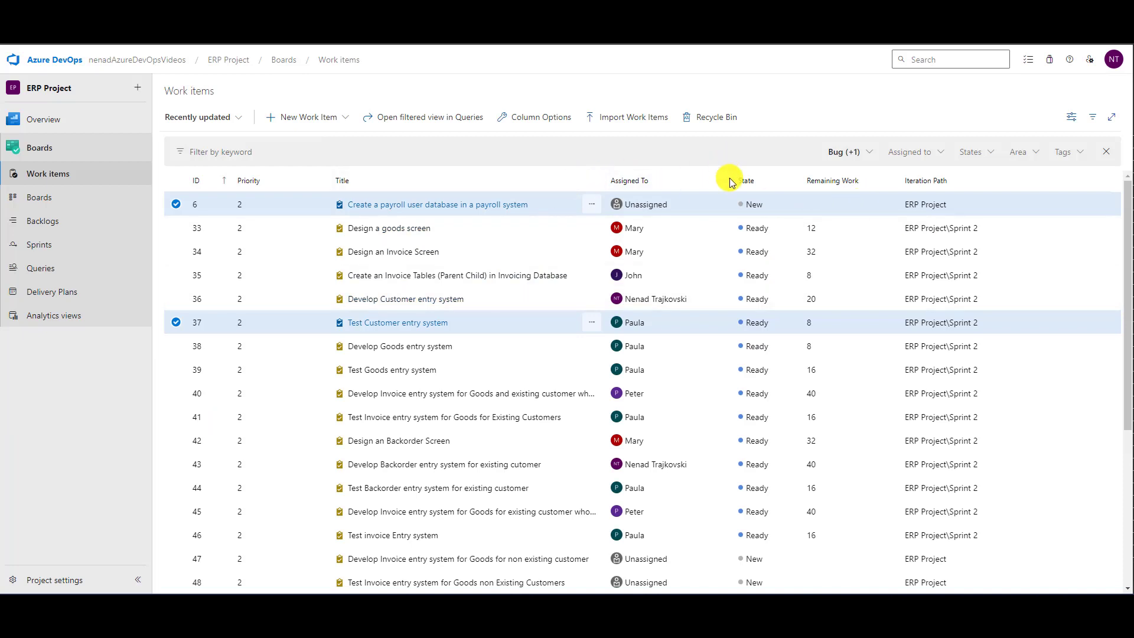
- Limit the work items list to the Task type again and review the task states and iterations
left_click(866, 153)
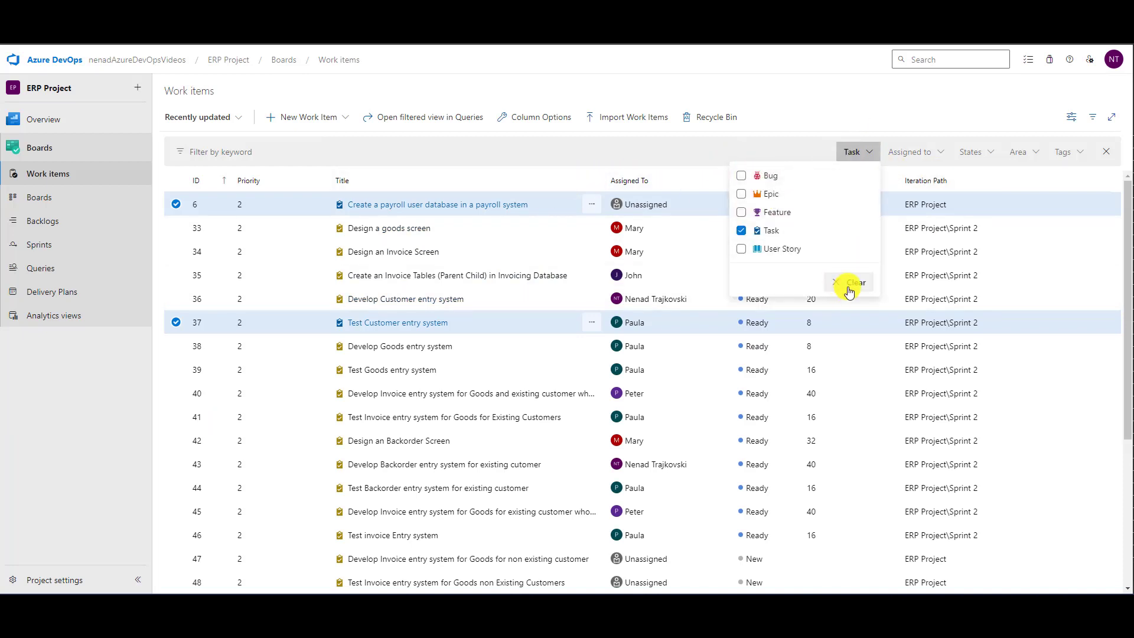
left_click(454, 153)
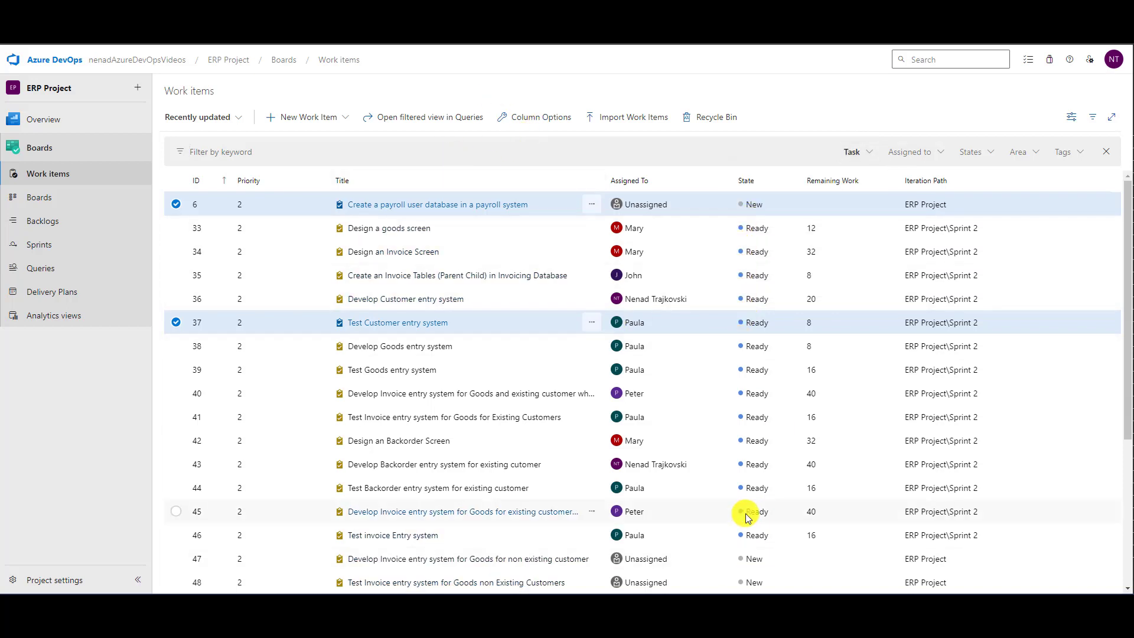
scroll(708, 398, "down", 4)
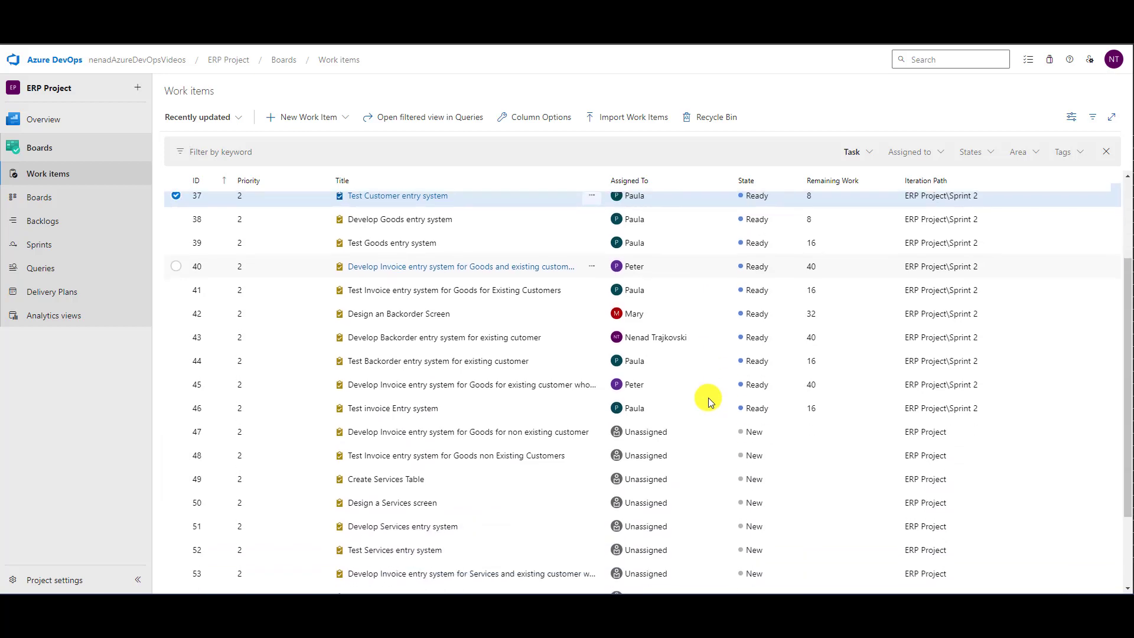
scroll(708, 392, "up", 5)
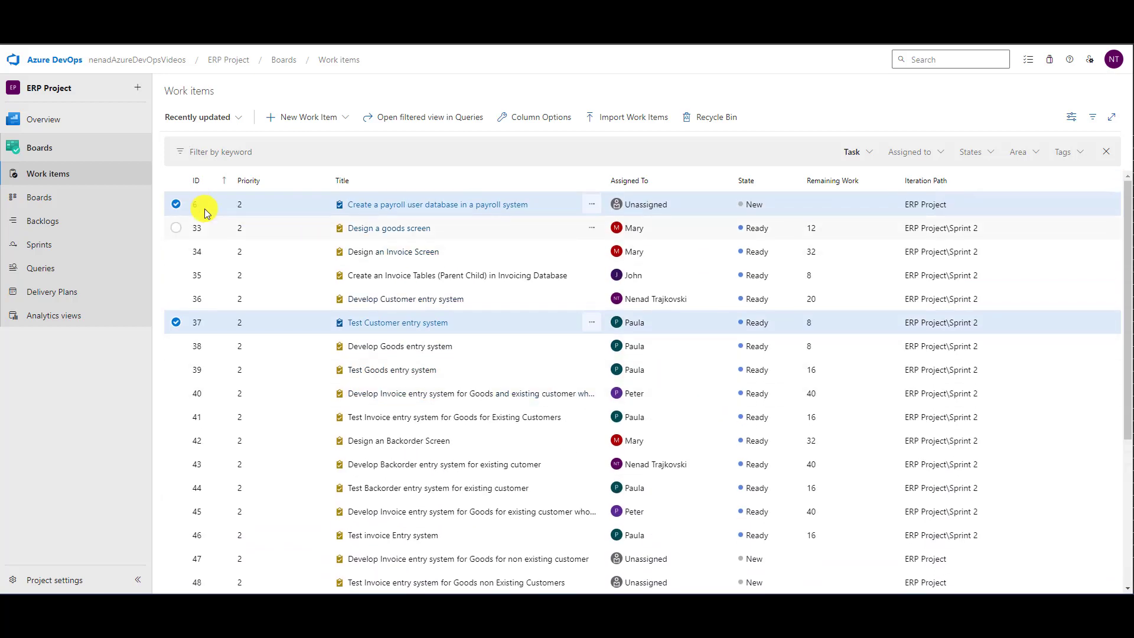
left_click(300, 227)
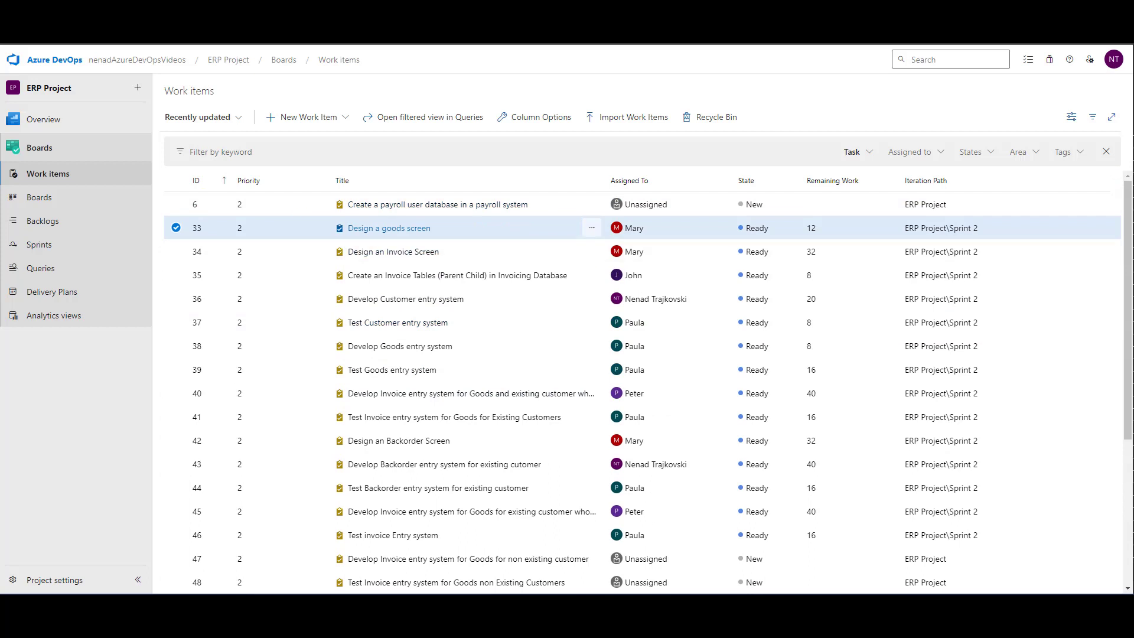
key("shift+Down")
key("shift+Down")
key("shift+Down")
key("shift+Down")
key("shift+Down")
key("shift+Down")
key("shift+Down")
key("shift+Down")
key("shift+Down")
key("shift+Down")
key("shift+Down")
key("shift+Down")
key("shift+Down")
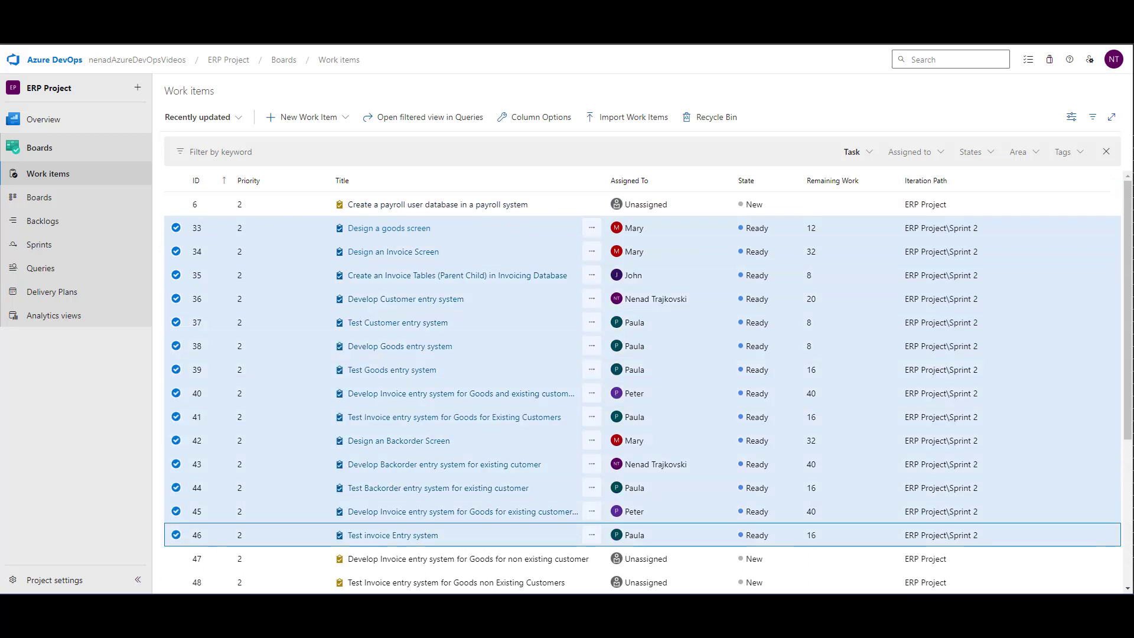
right_click(297, 228)
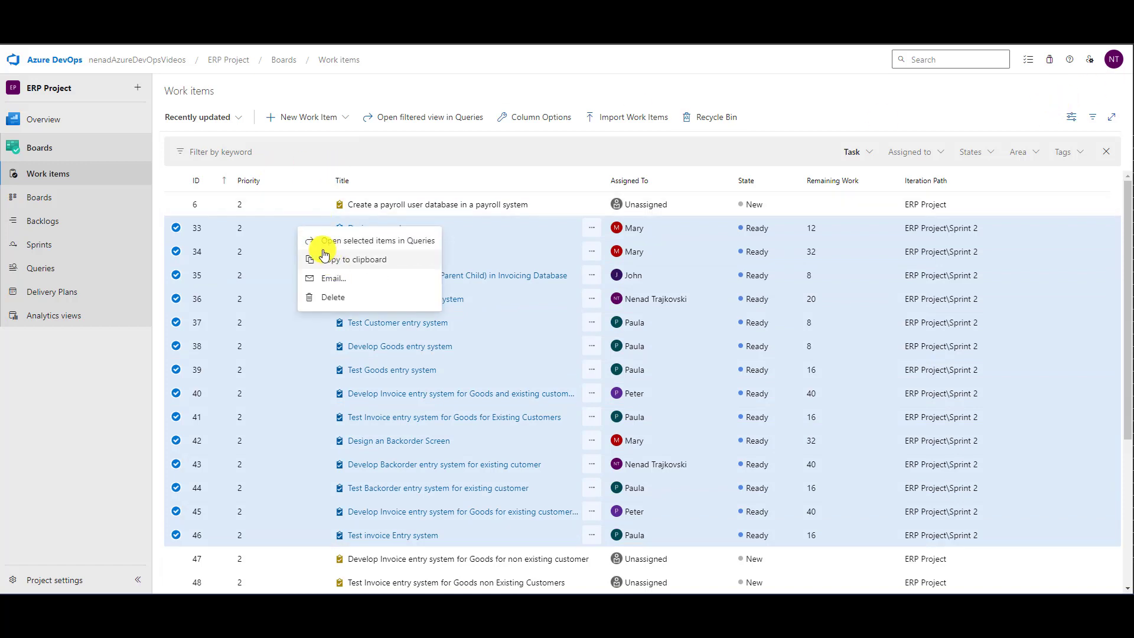
left_click(265, 260)
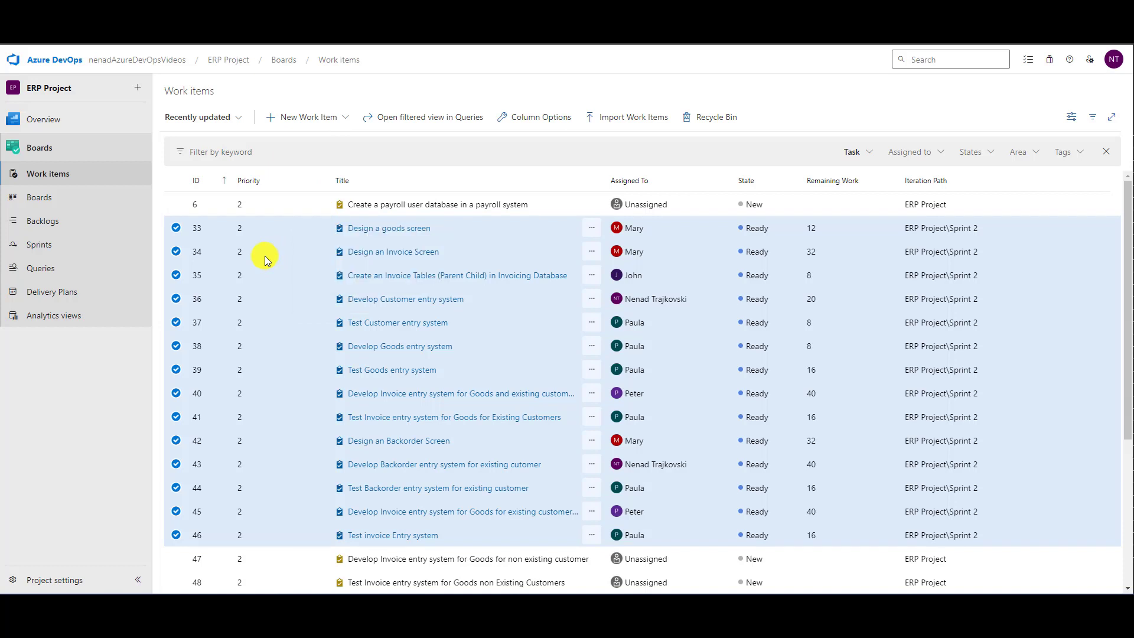
left_click(264, 258)
- Select the Sprint 2 tasks 33 through 46 together and open the selected items in Queries
left_click(297, 230)
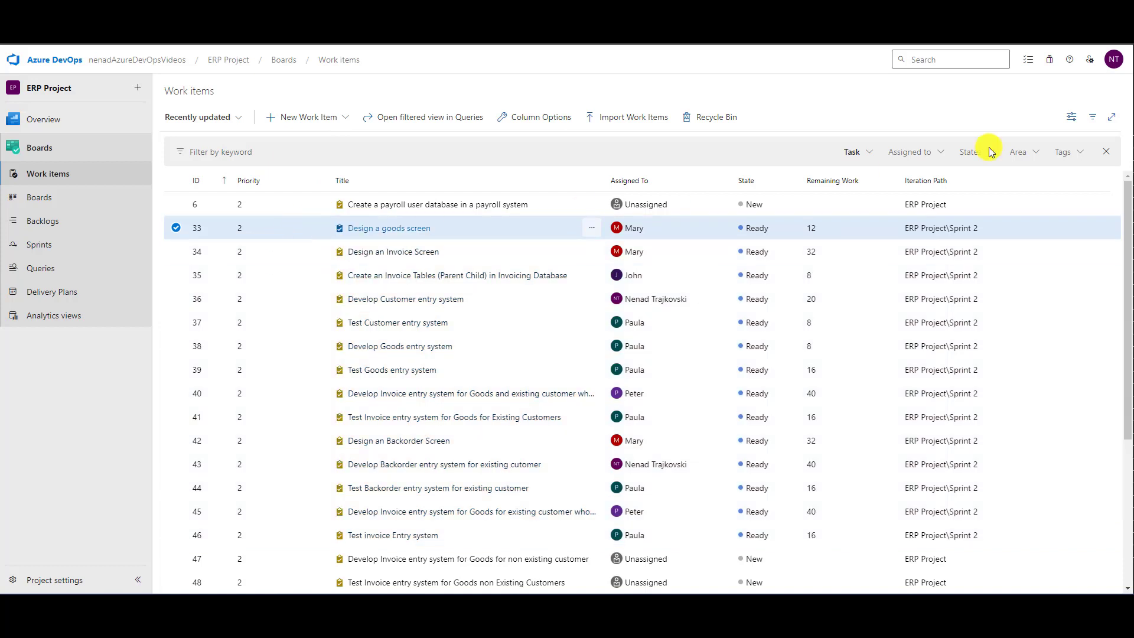
key("shift+Down")
key("shift+Down")
key("shift+Down")
key("shift+Down")
key("shift+Down")
key("shift+Down")
key("shift+Down")
key("shift+Down")
key("shift+Down")
key("shift+Down")
key("shift+Down")
key("shift+Down")
key("shift+Down")
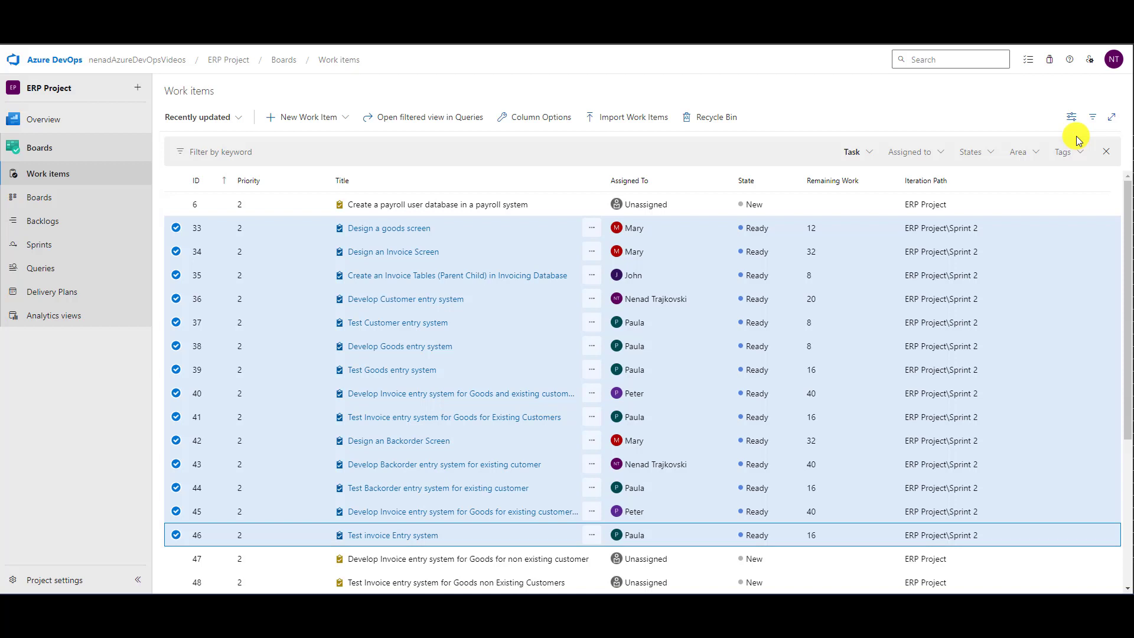
left_click(591, 229)
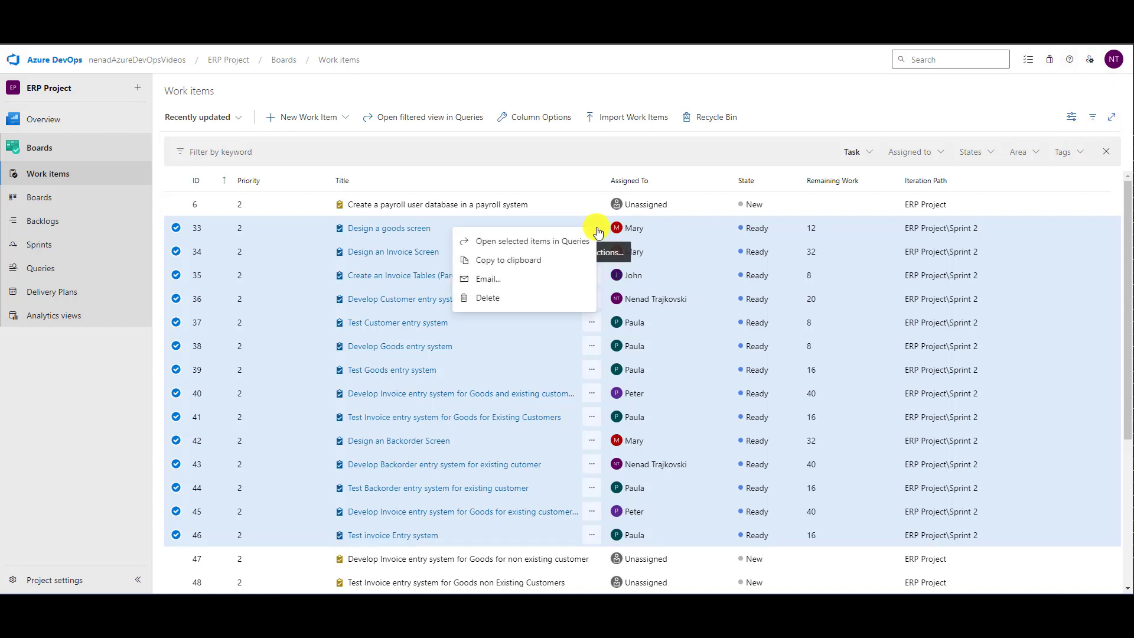
left_click(568, 242)
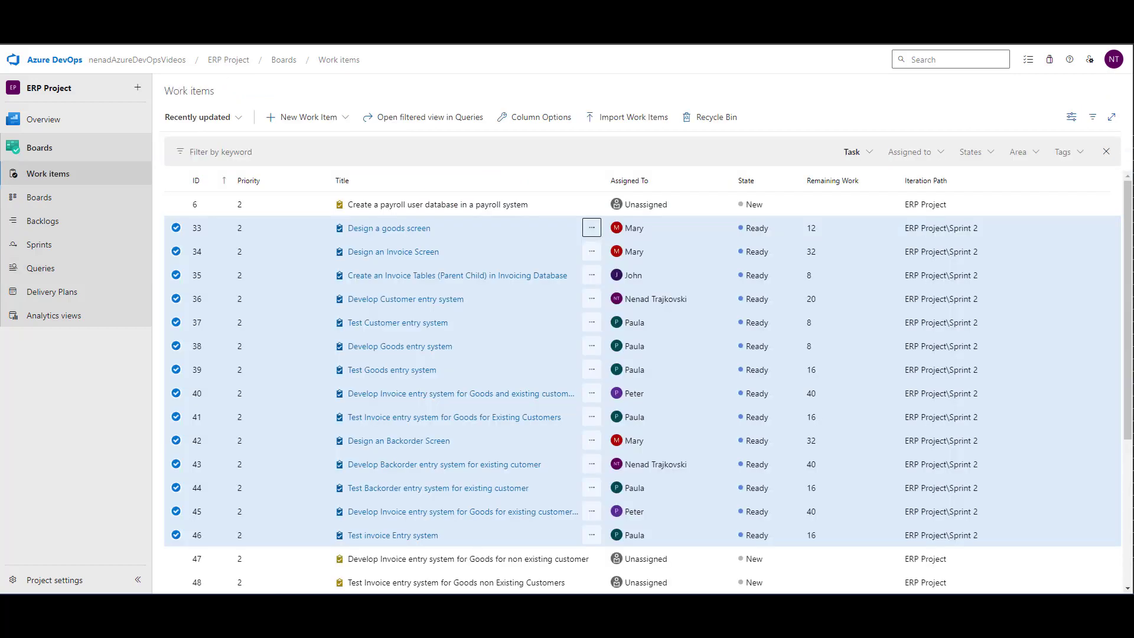
- Open the selected Sprint 2 tasks in Queries and select all tasks from 33 through 46 in the results
right_click(545, 238)
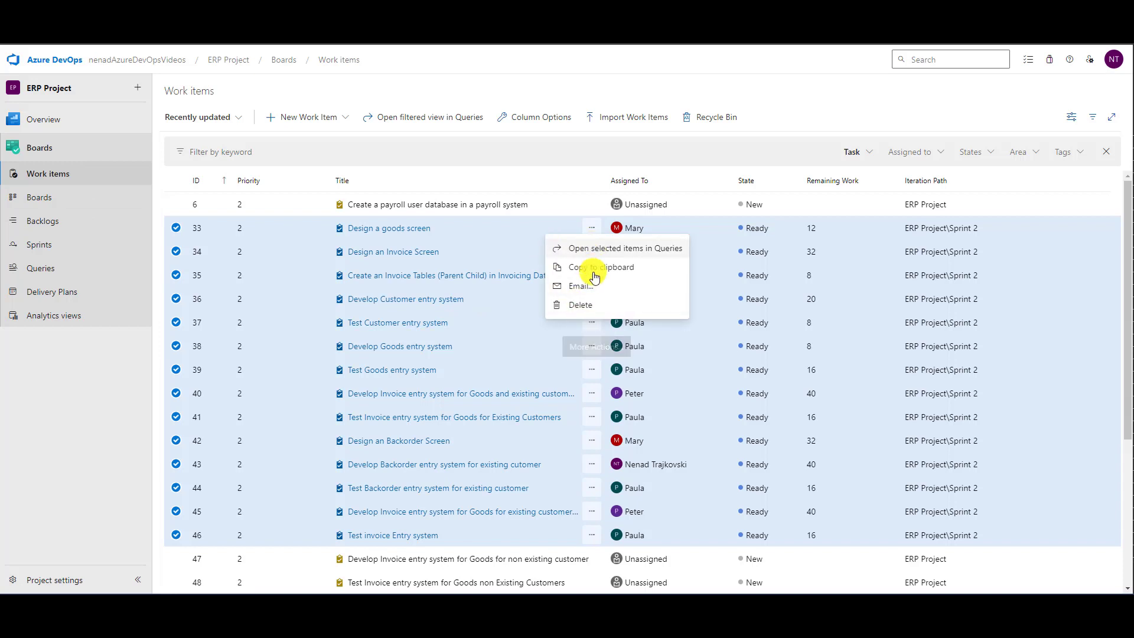
left_click(602, 251)
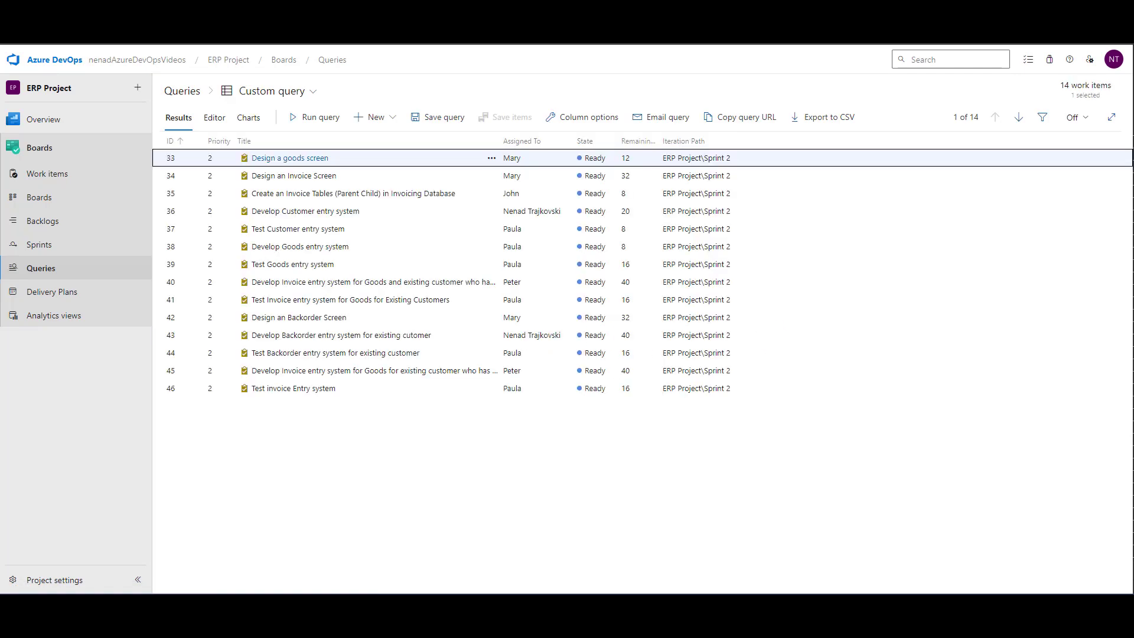
key("shift+Down")
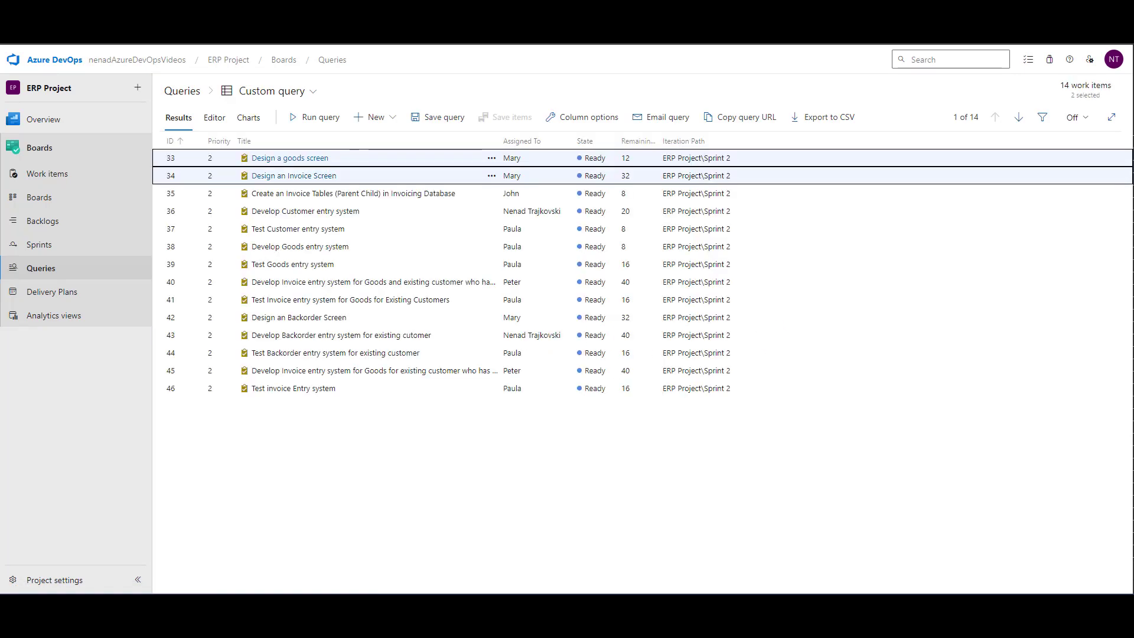
key("shift+Down")
key("shift+Down")
key("shift+Down")
key("shift+Down")
key("shift+Down")
key("shift+Down")
key("shift+Down")
key("shift+Down")
key("shift+Down")
key("shift+Down")
key("shift+Down")
key("shift+Down")
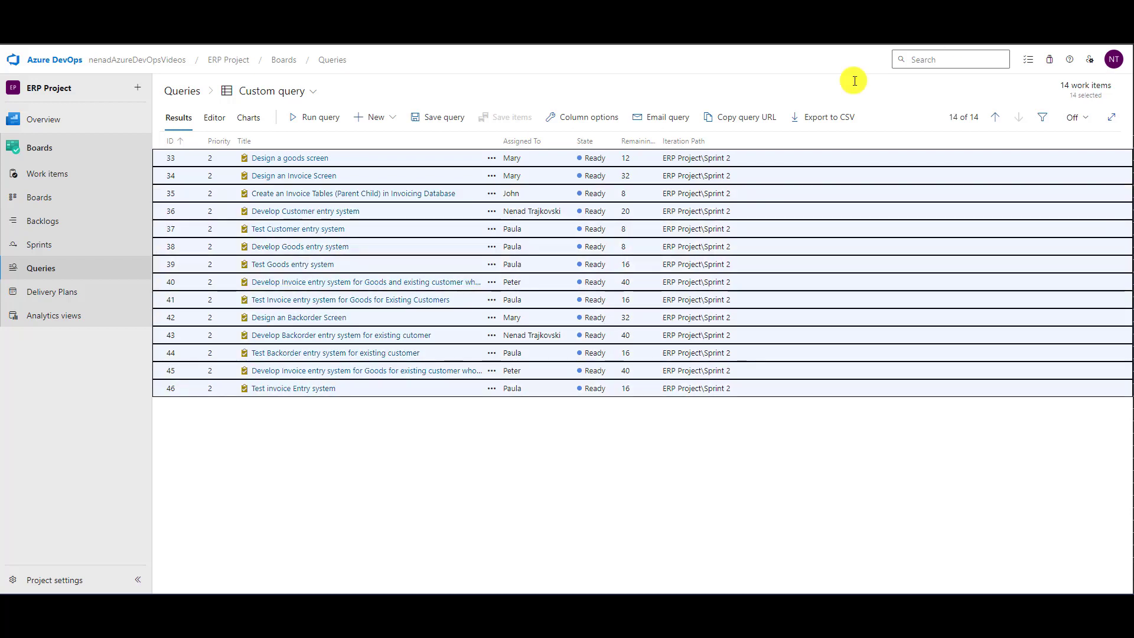
- Try to set the State of all the selected Sprint 2 tasks to New with a bulk edit
right_click(435, 160)
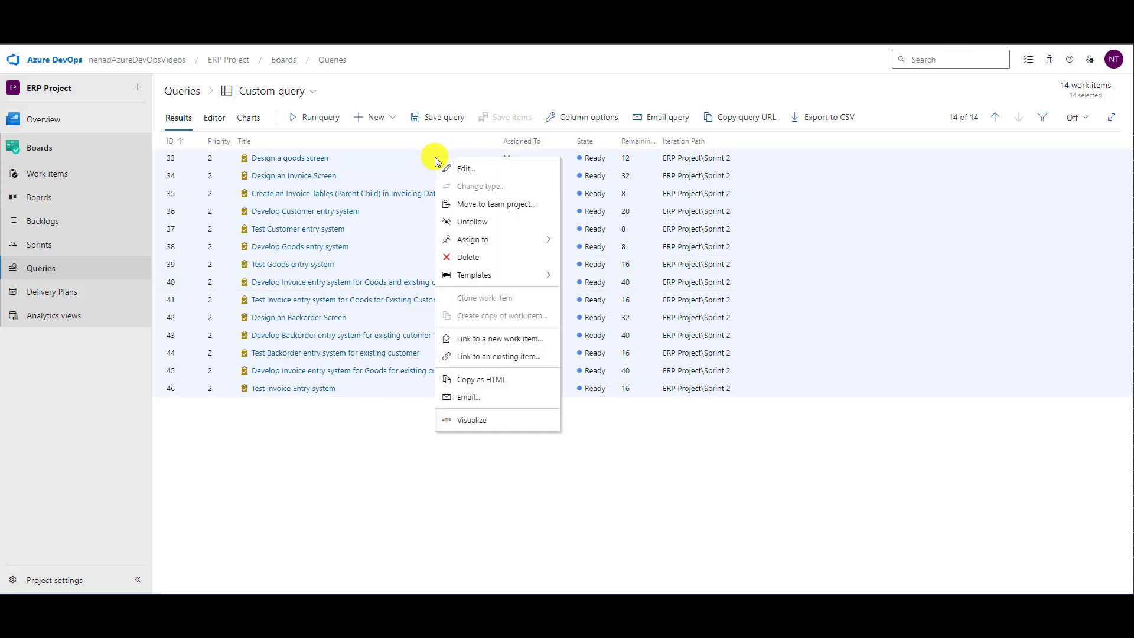
left_click(464, 168)
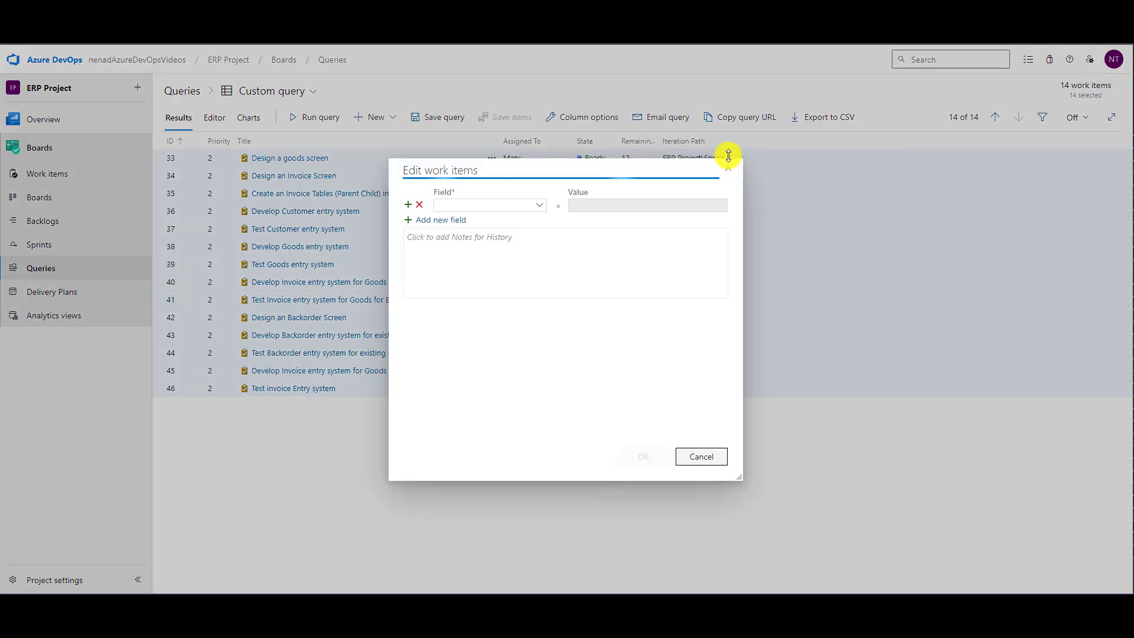
type("State")
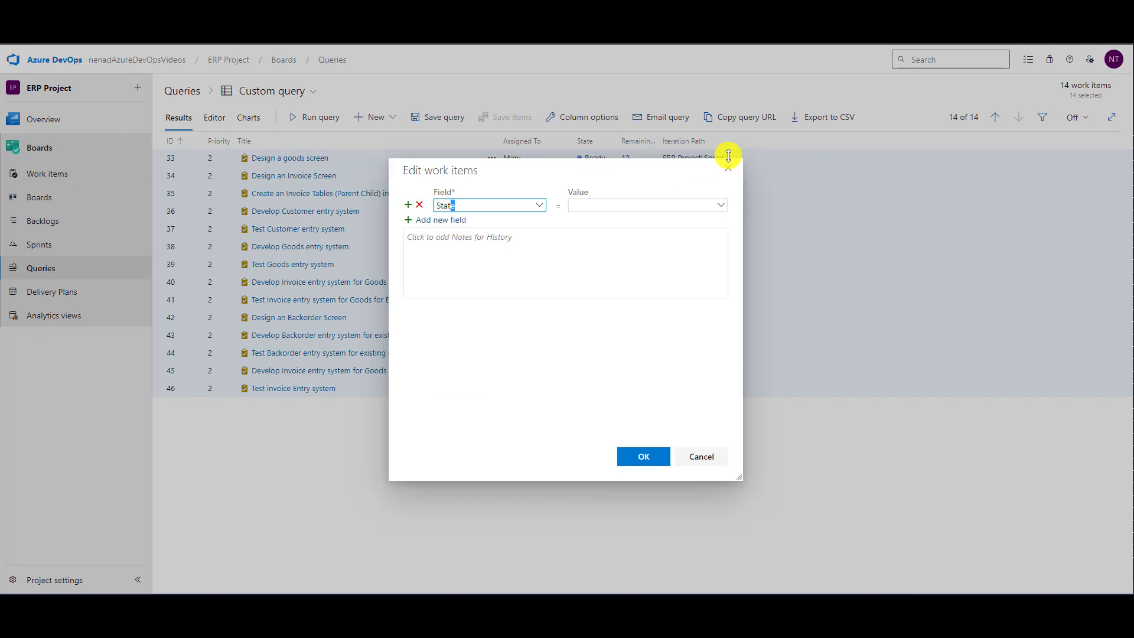
key("Tab")
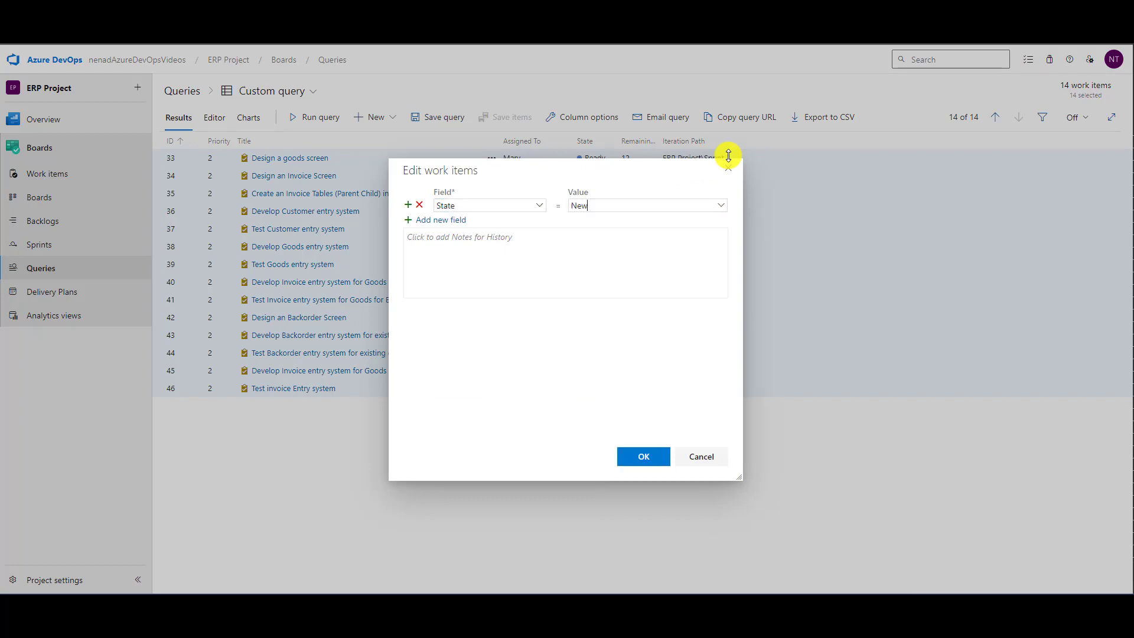
left_click(639, 456)
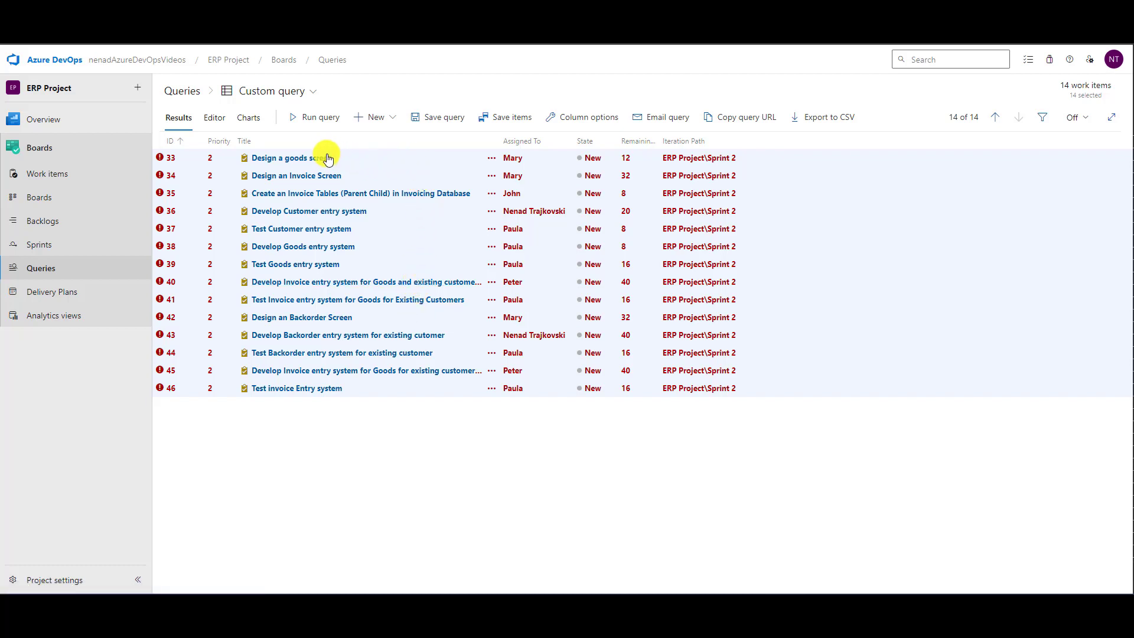
left_click(490, 159)
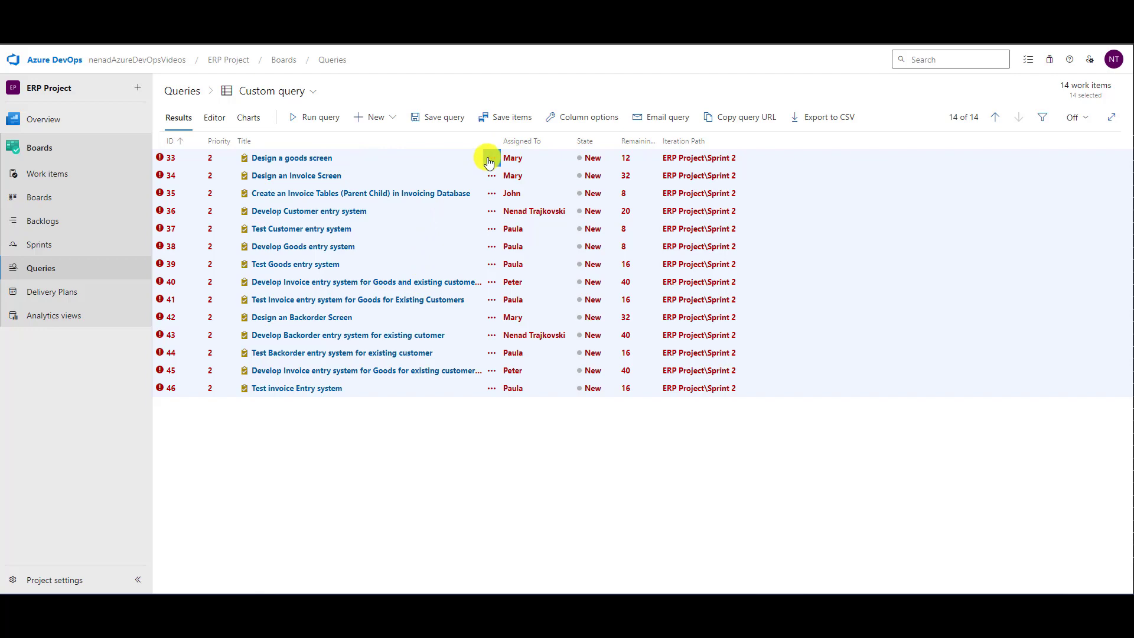
left_click(490, 159)
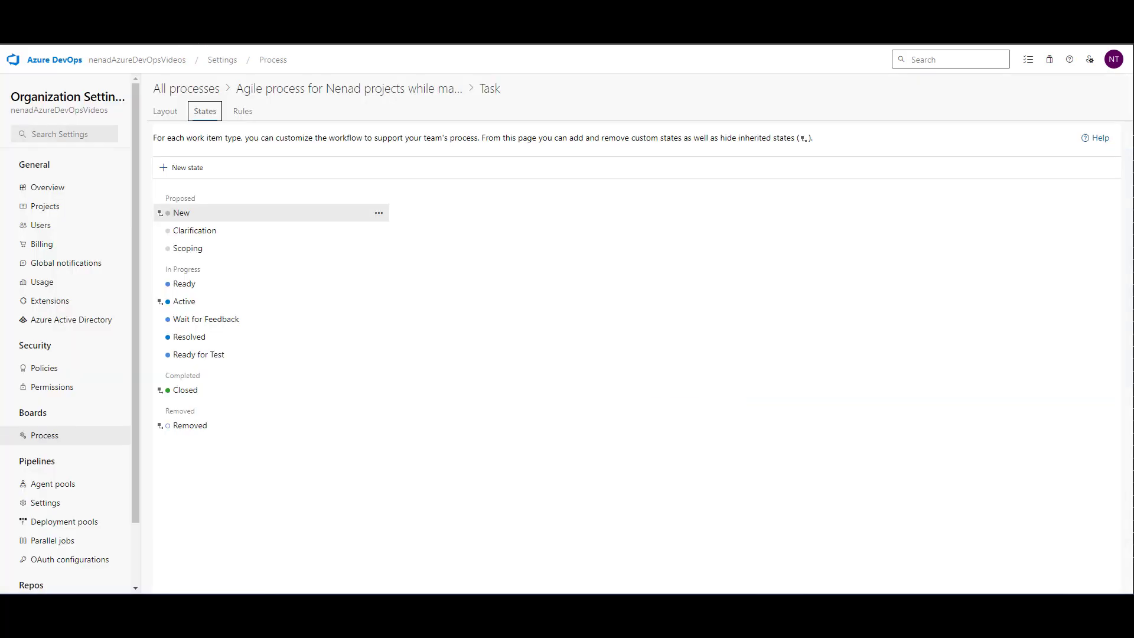
- Disable the Task rule "Task state moving restriction from state Ready" in the customized Agile process
left_click(249, 110)
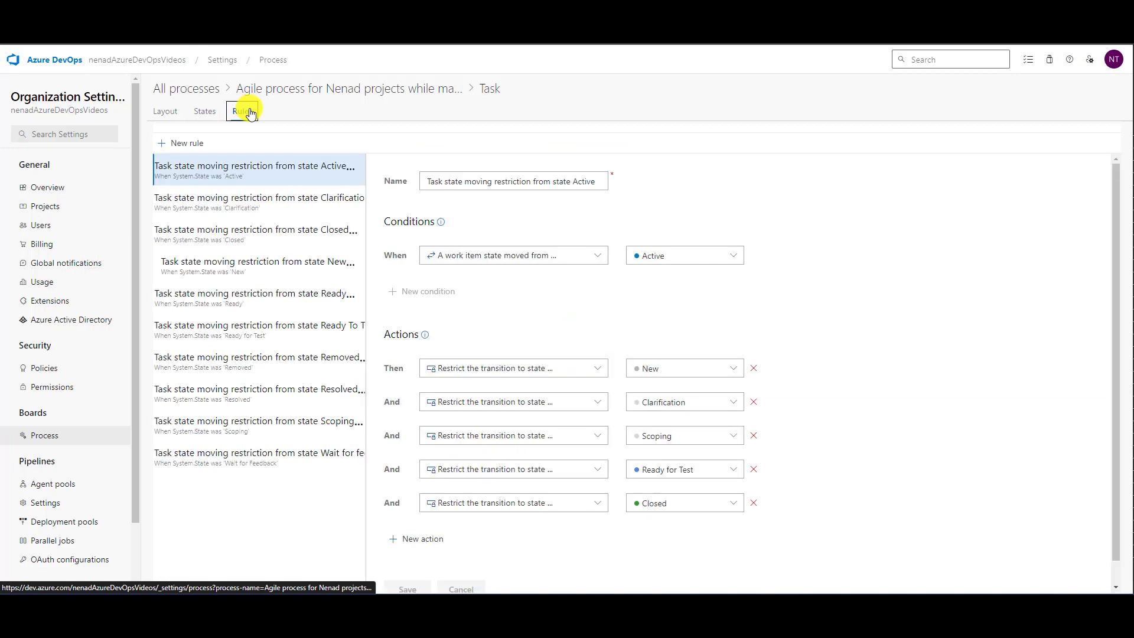
left_click(281, 295)
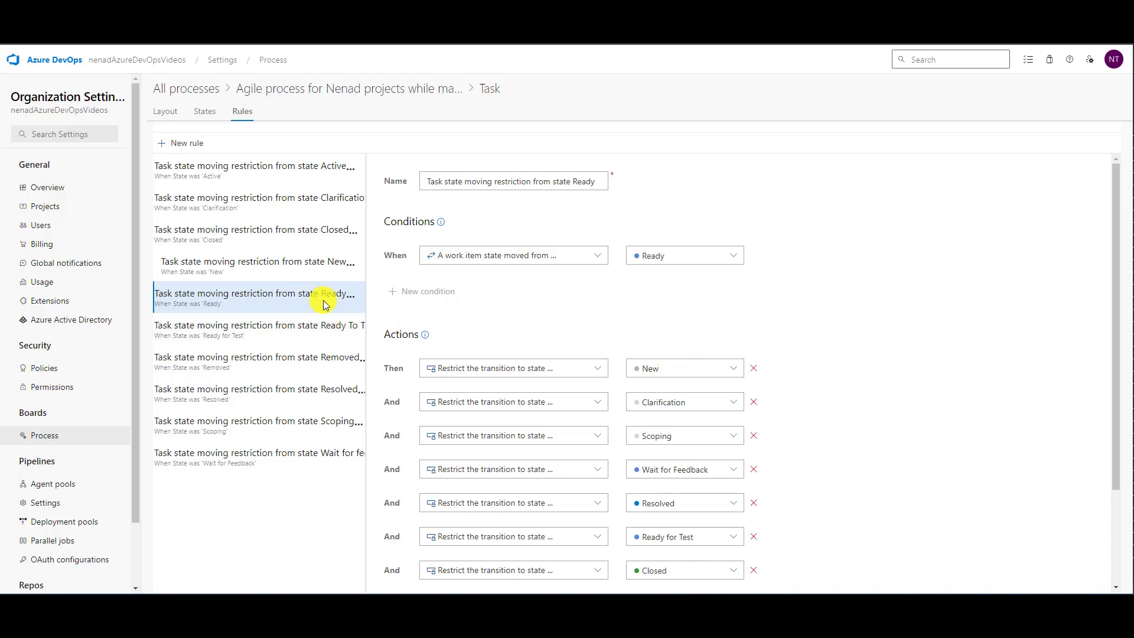
left_click(351, 300)
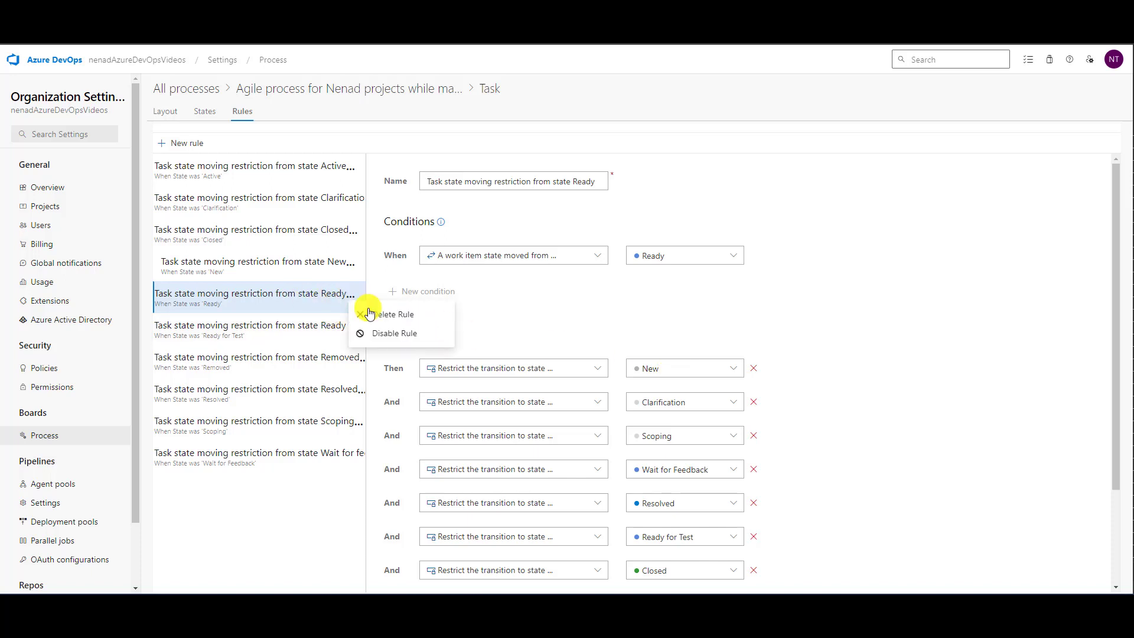
left_click(390, 334)
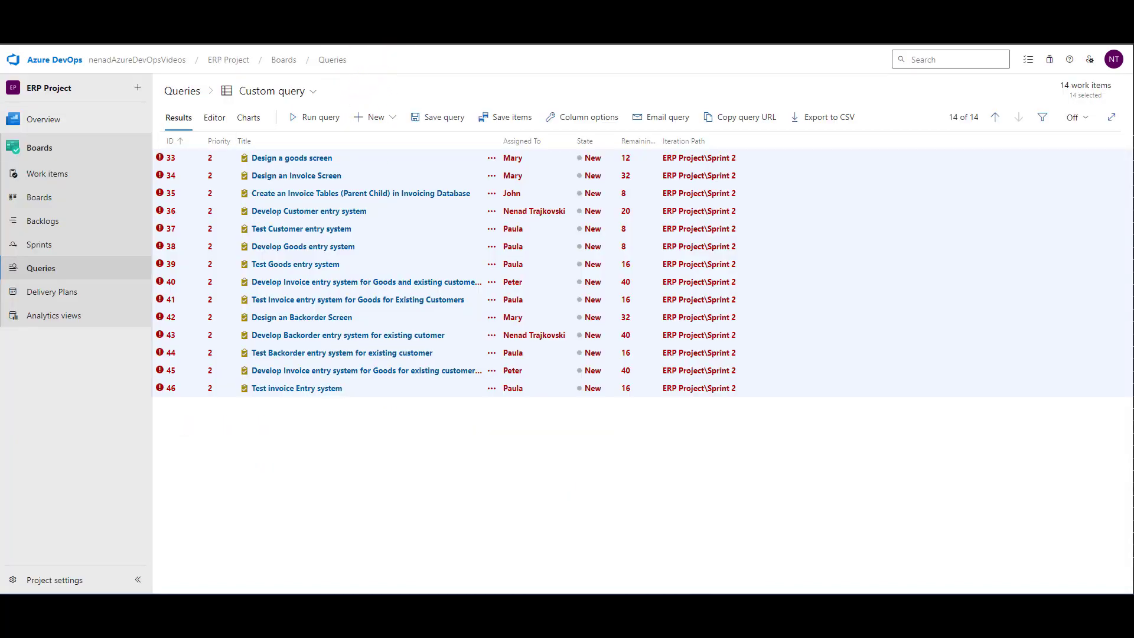
- Reload the custom query, discarding the unsaved edits, and select tasks 33 through 46 again
key("F5")
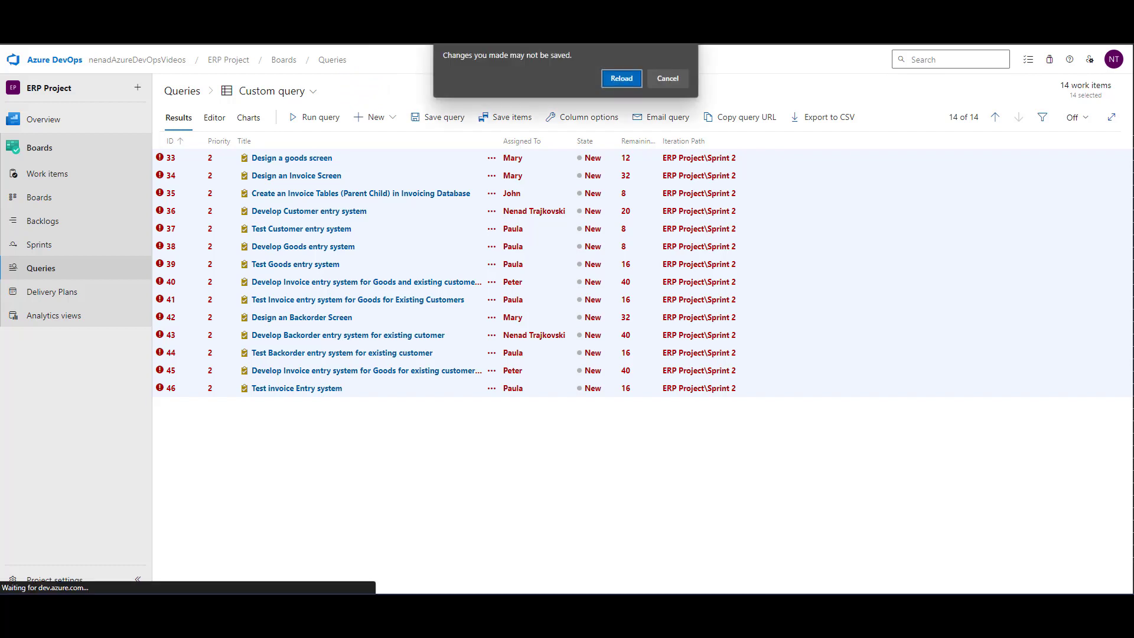
left_click(621, 78)
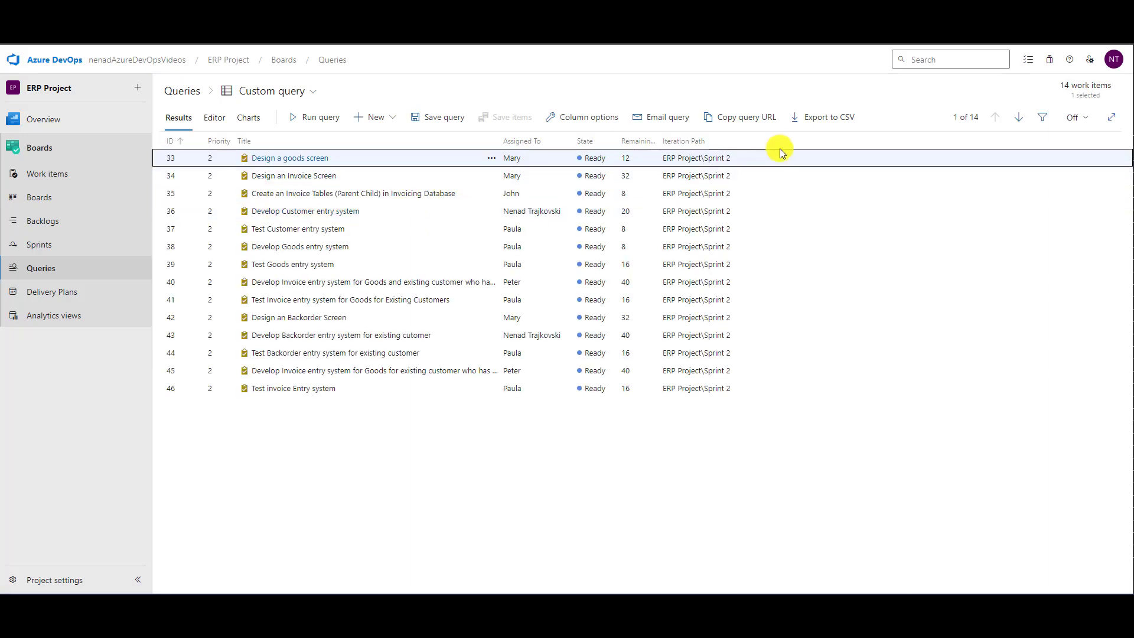
key("shift+Down")
key("shift+Down")
key("shift+Down")
key("shift+Down")
key("shift+Down")
key("shift+Down")
key("shift+Down")
key("shift+Down")
key("shift+Down")
key("shift+Down")
key("shift+Down")
key("shift+Down")
key("shift+Down")
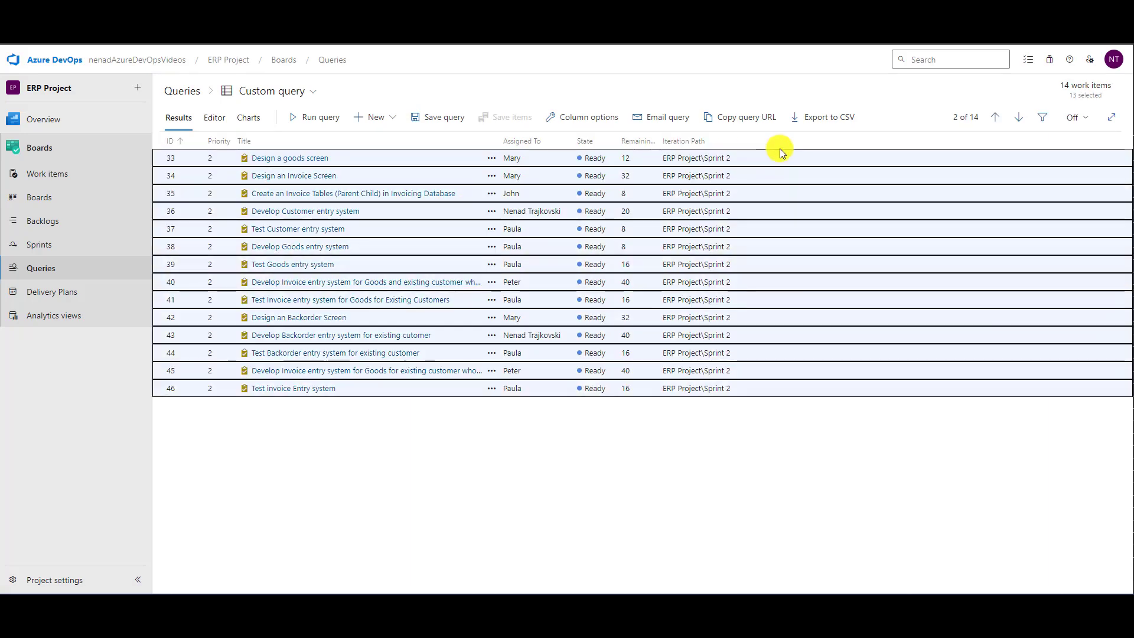
- Bulk-edit the State of the selected tasks 33 through 46 to New and save the items
left_click(496, 164)
left_click(546, 173)
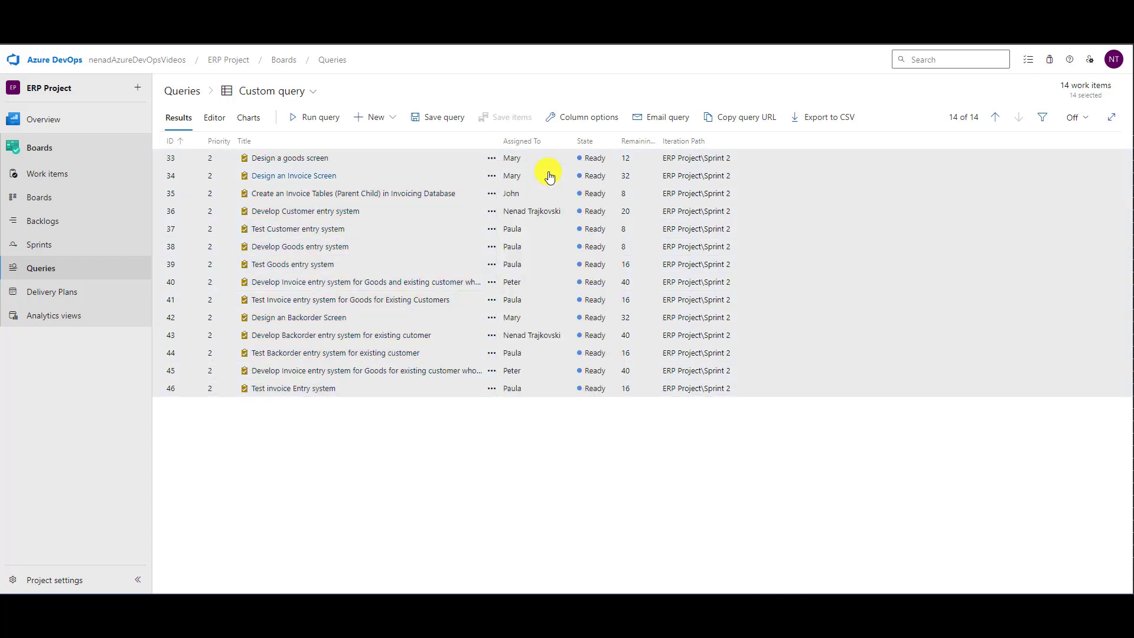
type("St")
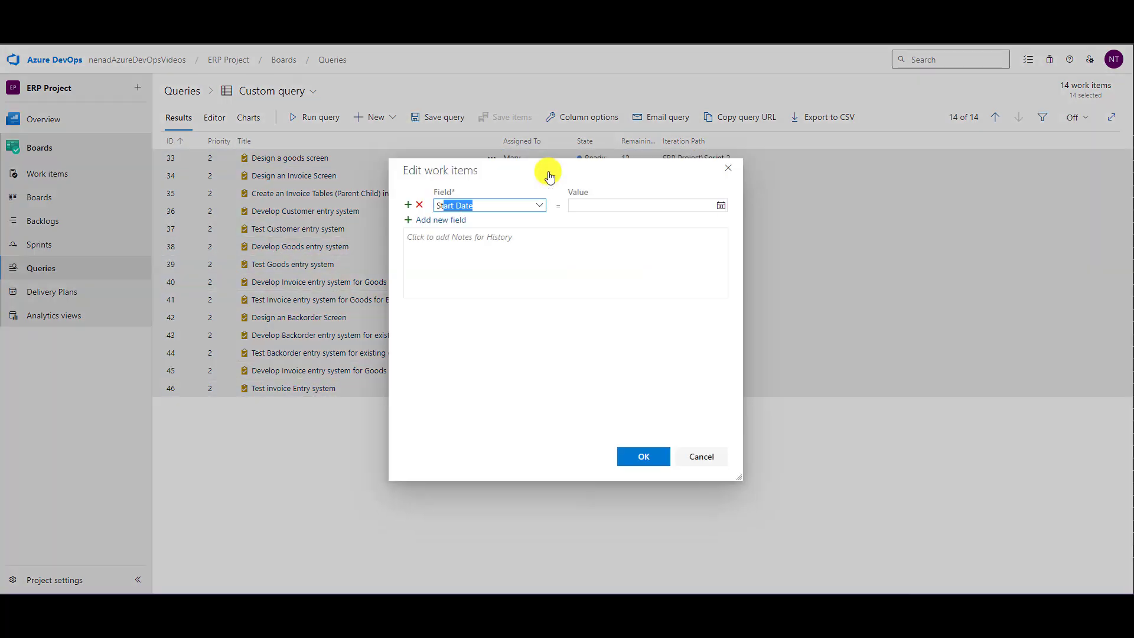
type("ate")
key("Tab")
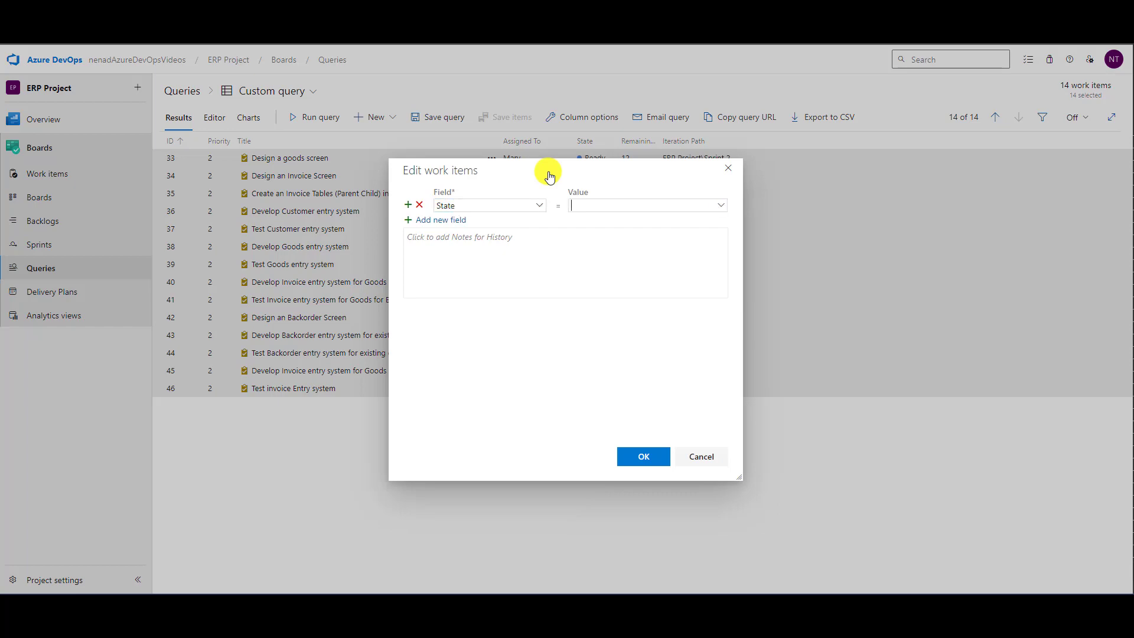
type("New")
left_click(642, 456)
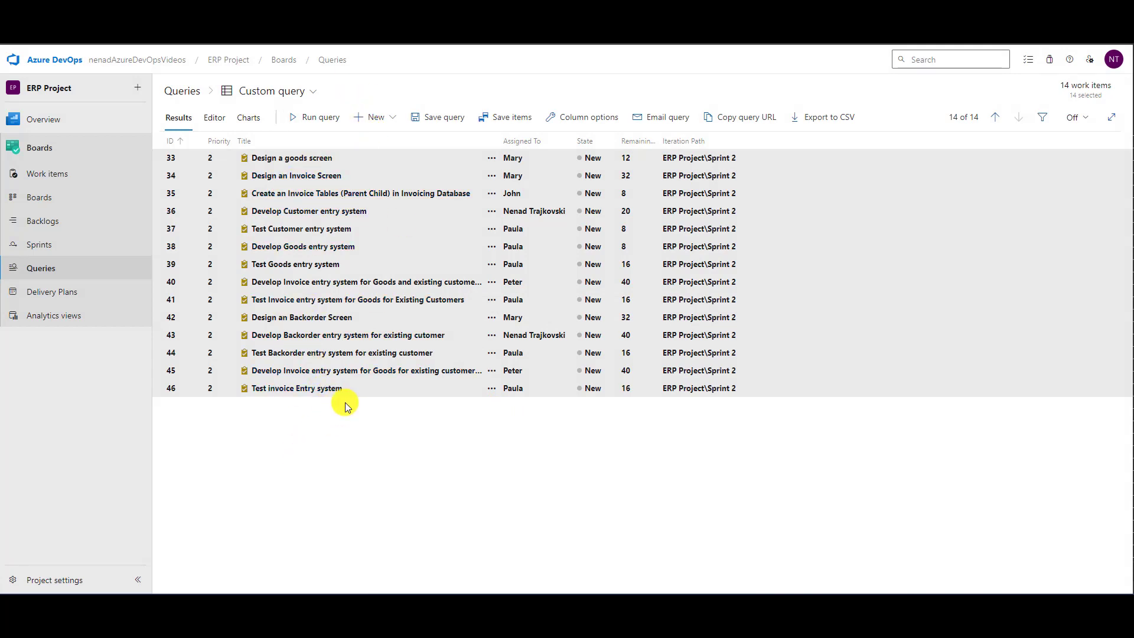
left_click(506, 117)
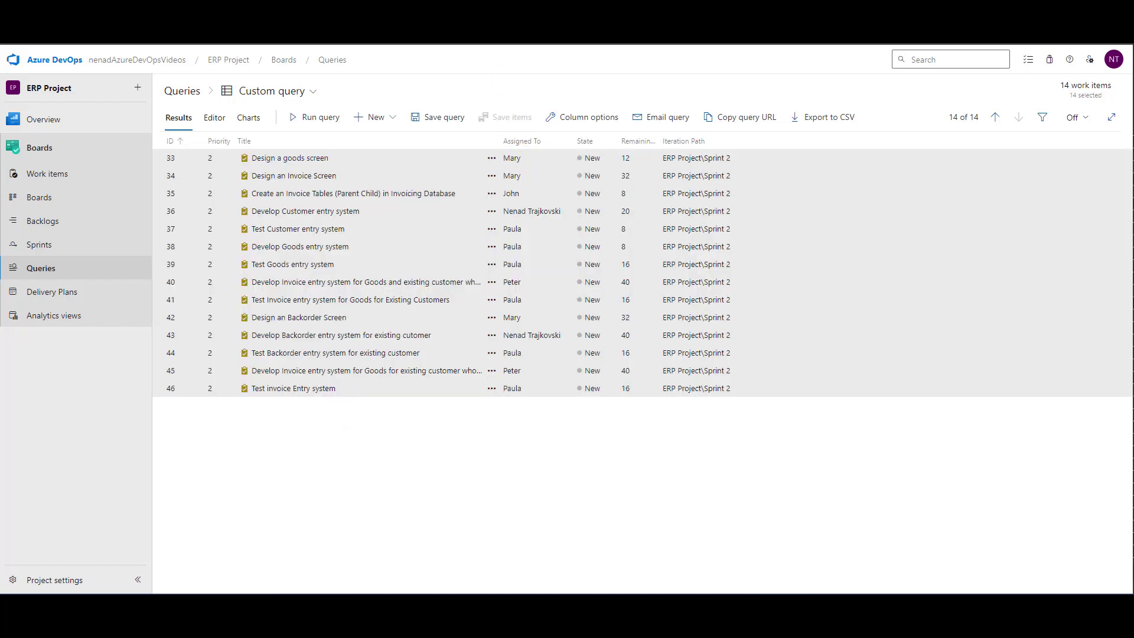
- Return to the work items list, check the task states, and filter by Bug instead of Task
key("ctrl+shift+Tab")
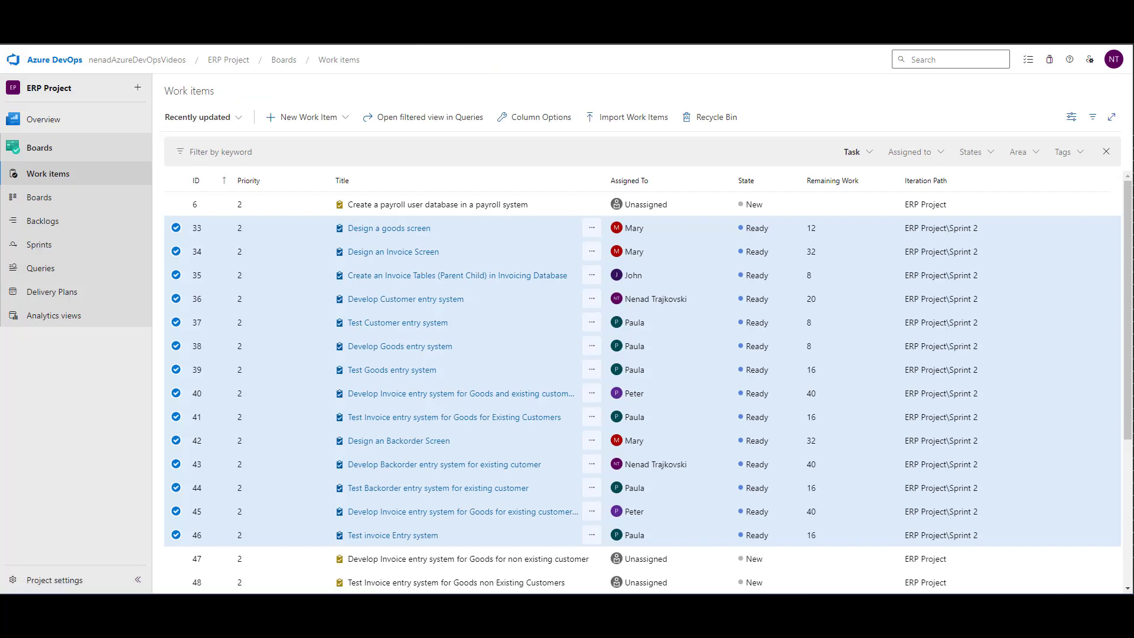
scroll(576, 329, "down", 4)
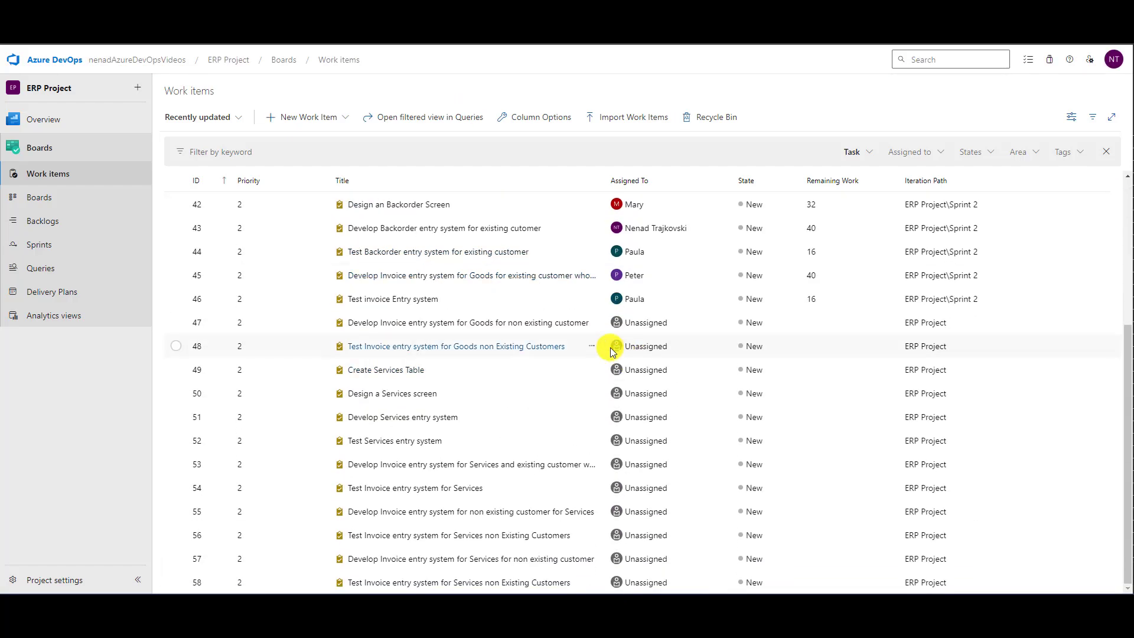
scroll(620, 236, "up", 4)
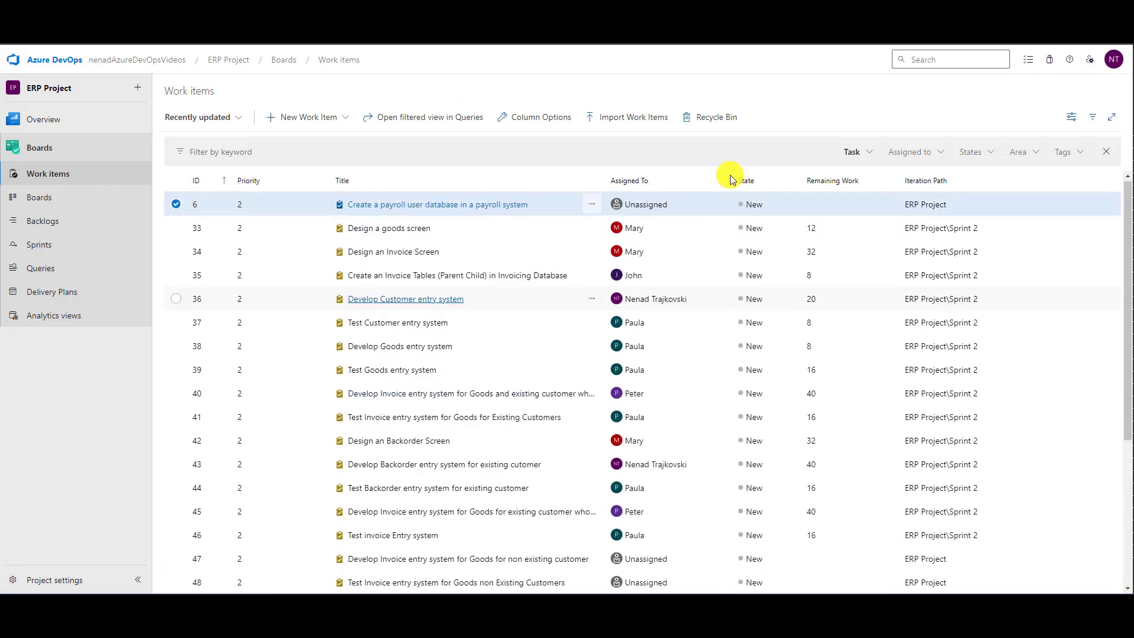
left_click(868, 155)
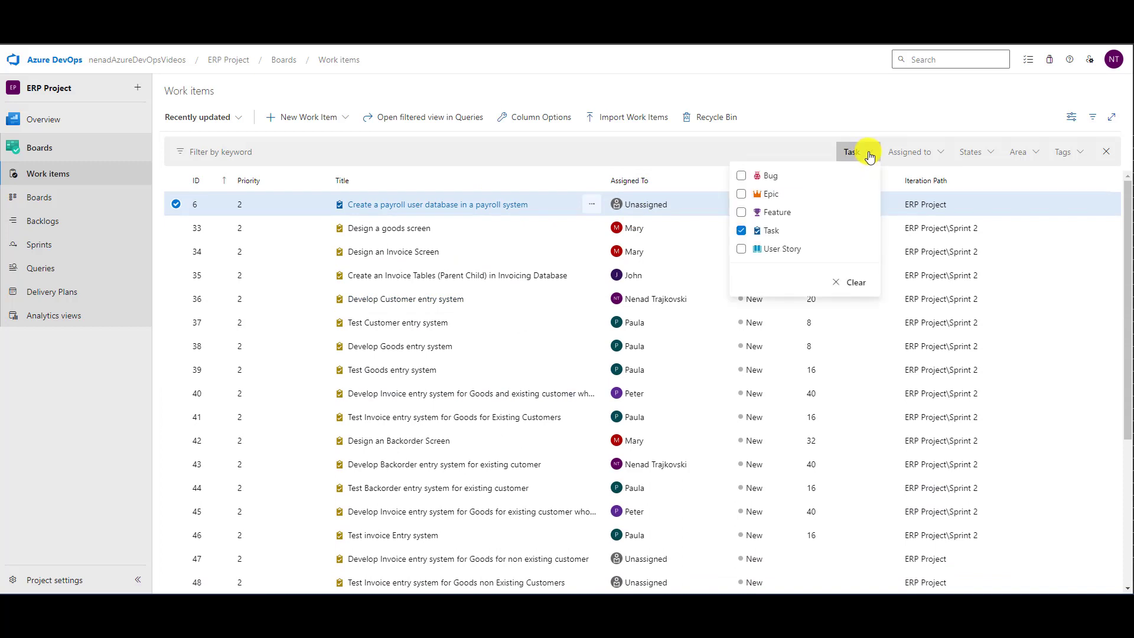
left_click(741, 231)
left_click(746, 176)
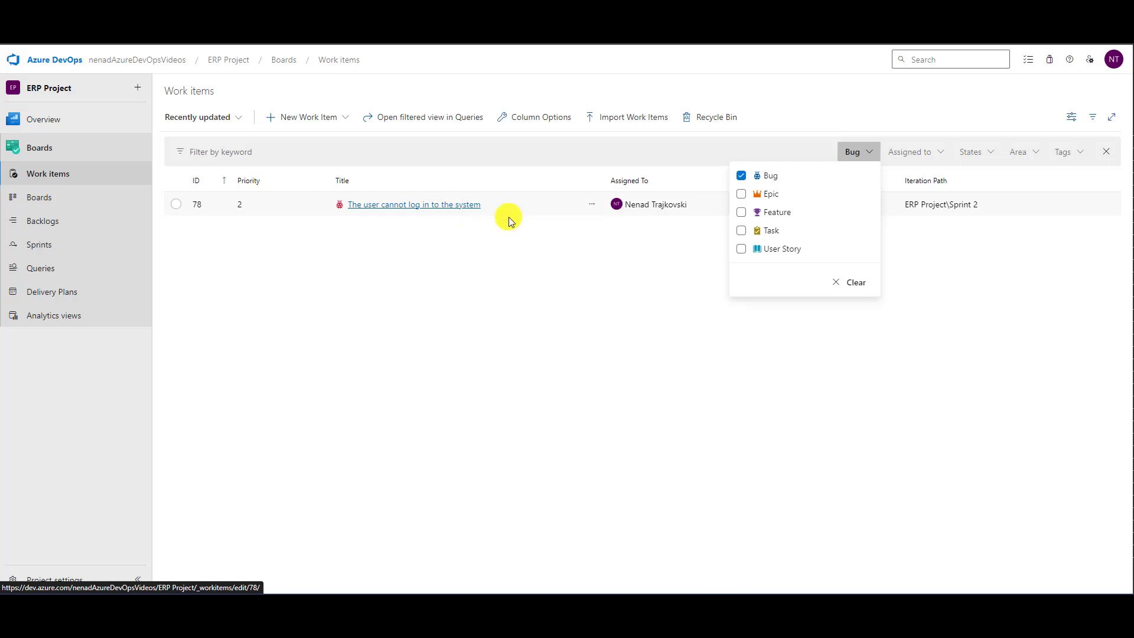
- Open bug 78 "The user cannot log in to the system", set its state to Clarification and save it
left_click(593, 205)
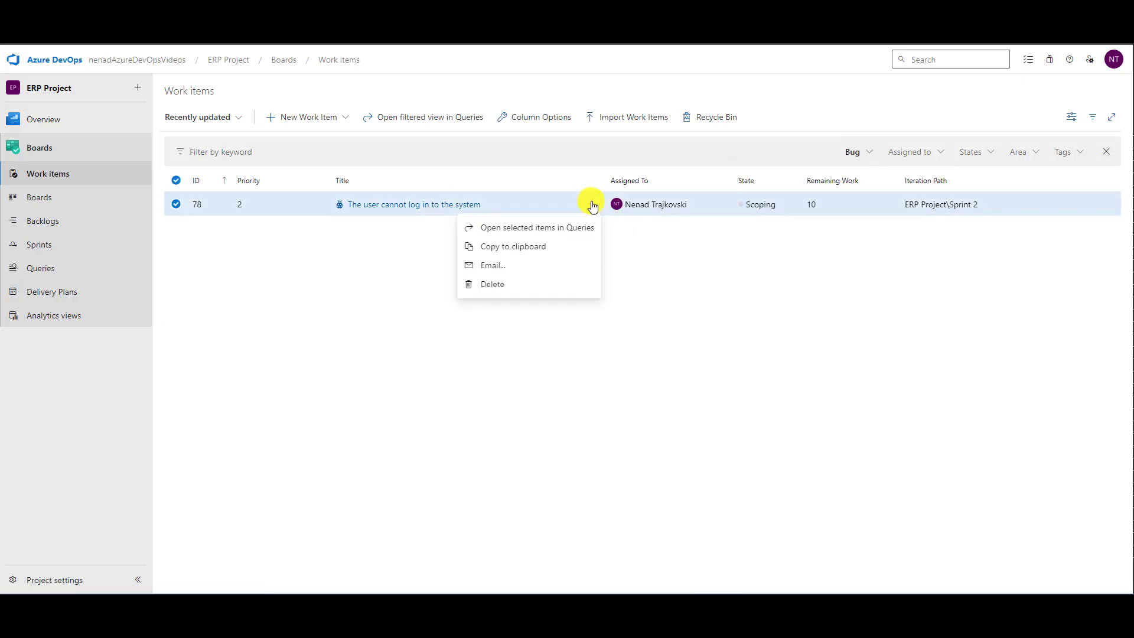
left_click(431, 209)
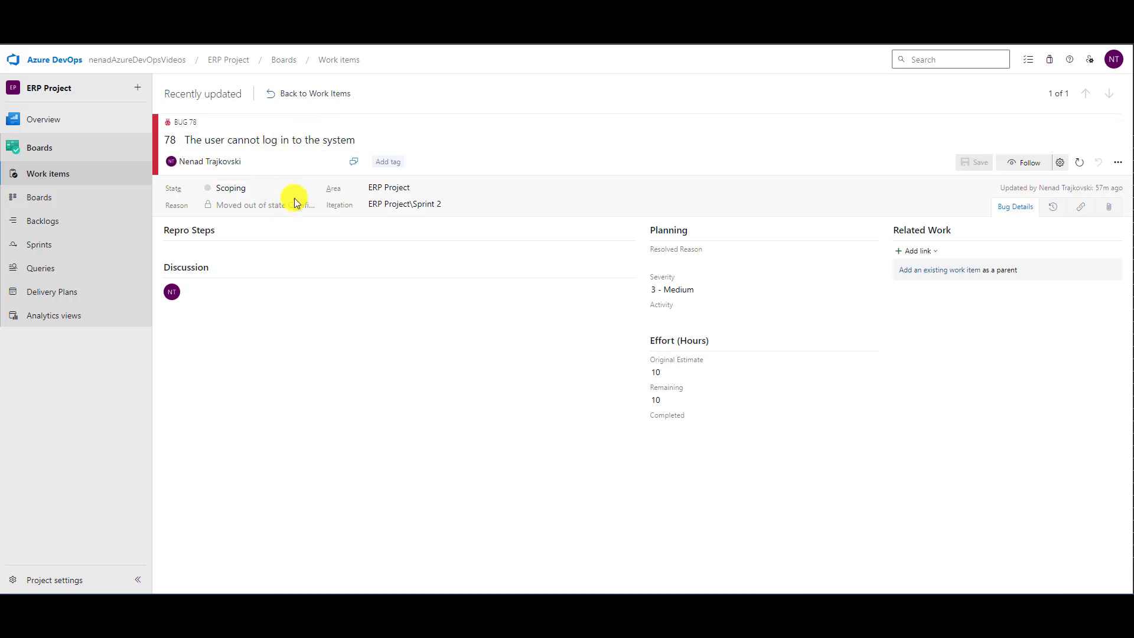
left_click(313, 191)
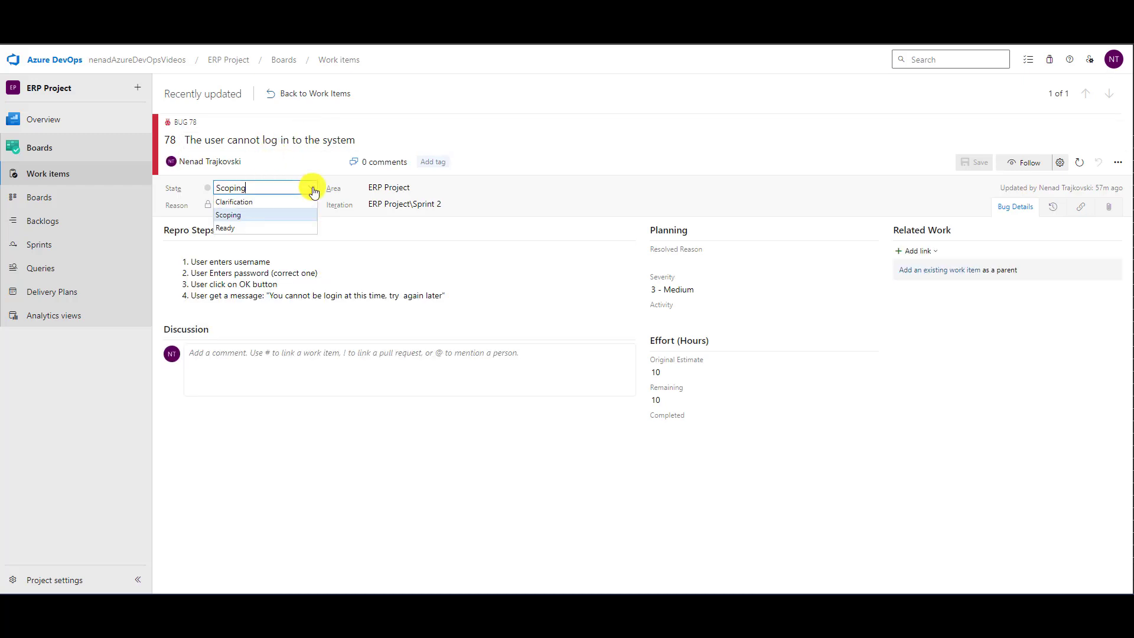
left_click(259, 204)
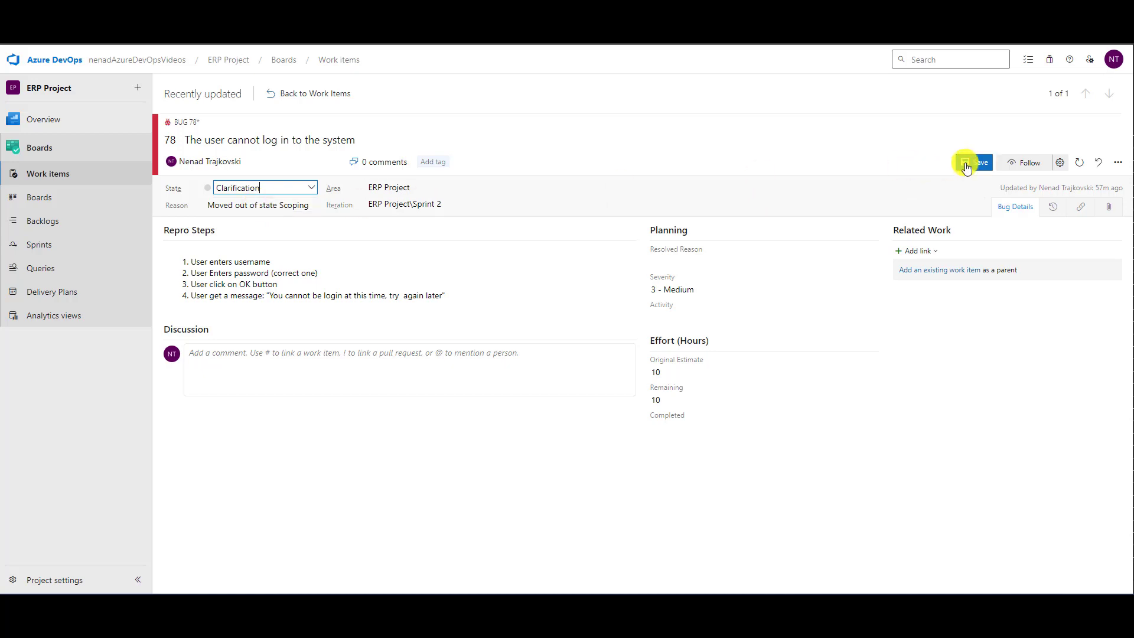
left_click(969, 162)
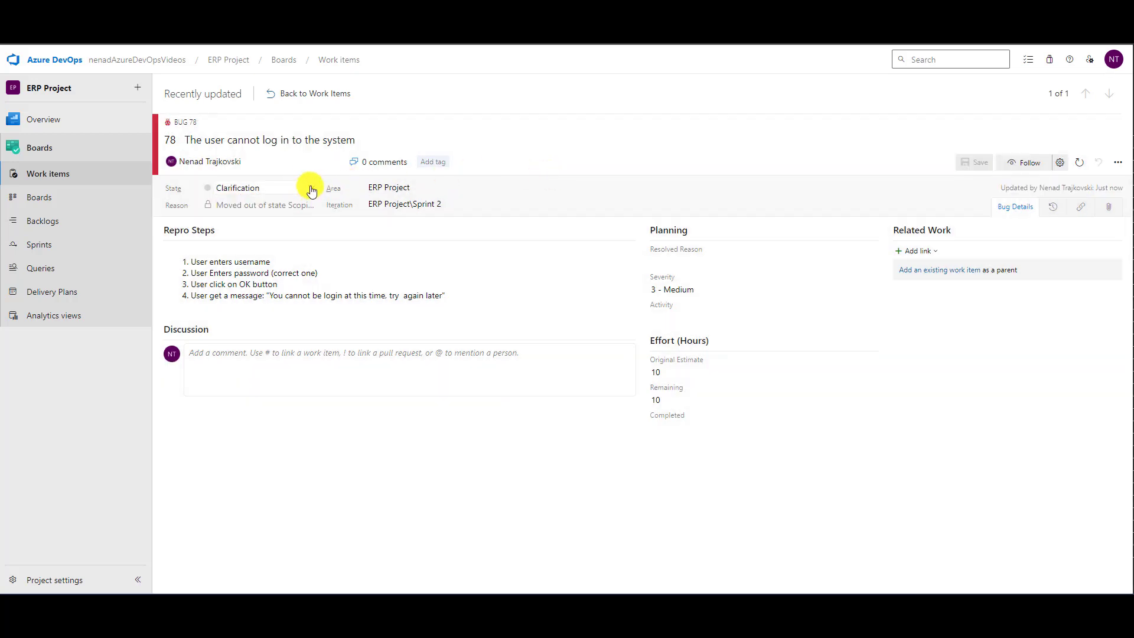
- Set the state of bug 78 to New and save the bug
left_click(311, 189)
left_click(231, 202)
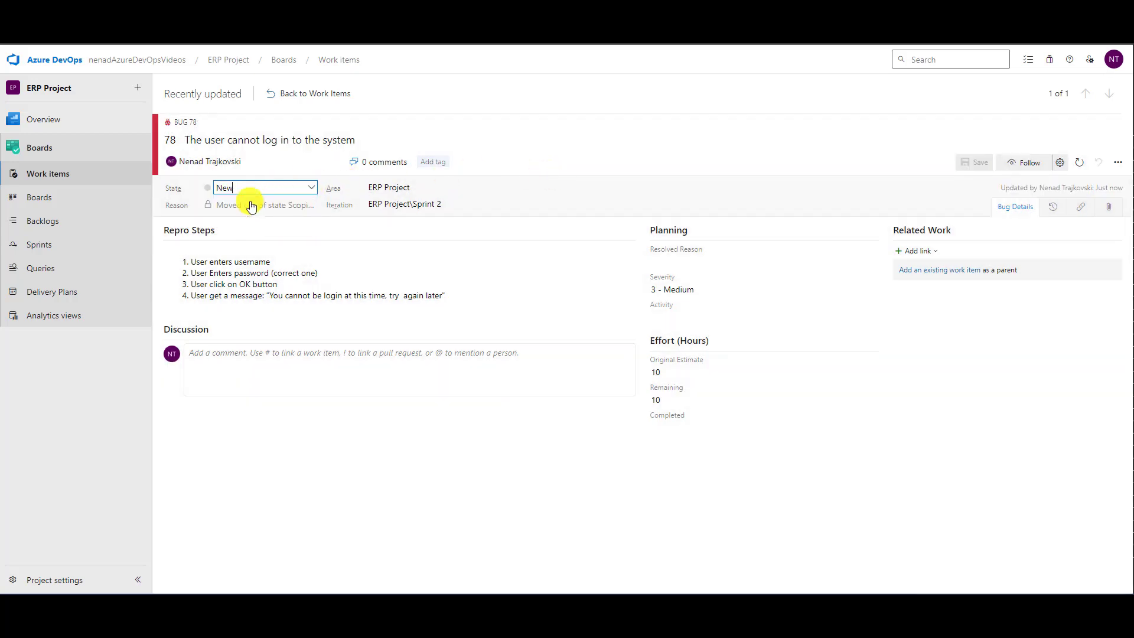
left_click(973, 160)
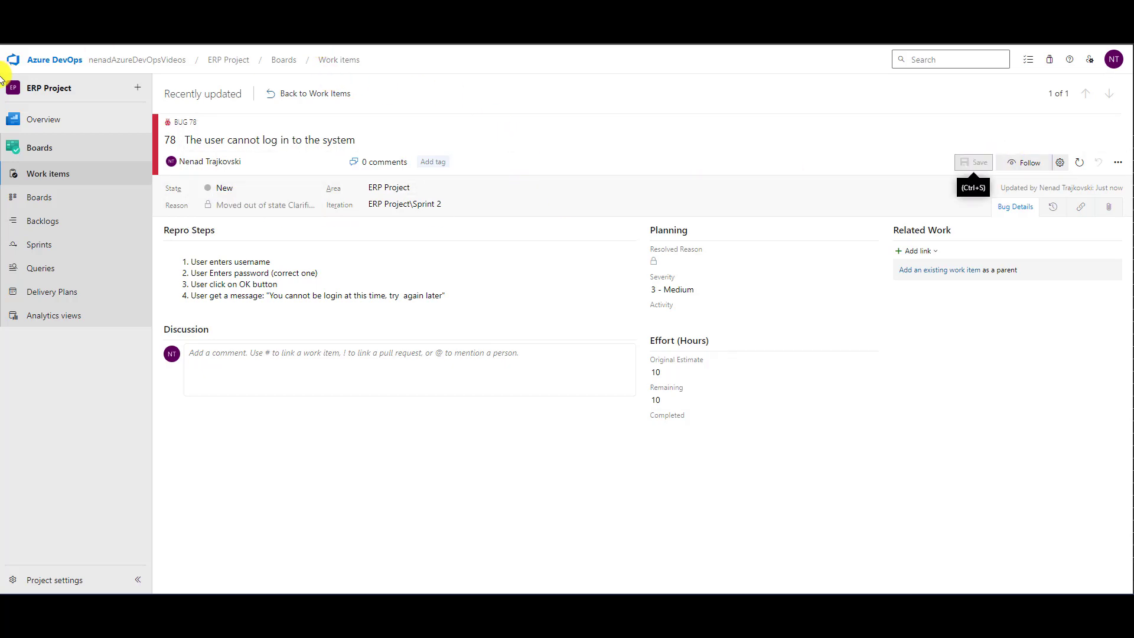
- Return to the work items list and include Task alongside Bug in the work item type filter to check the states
key("alt+Left")
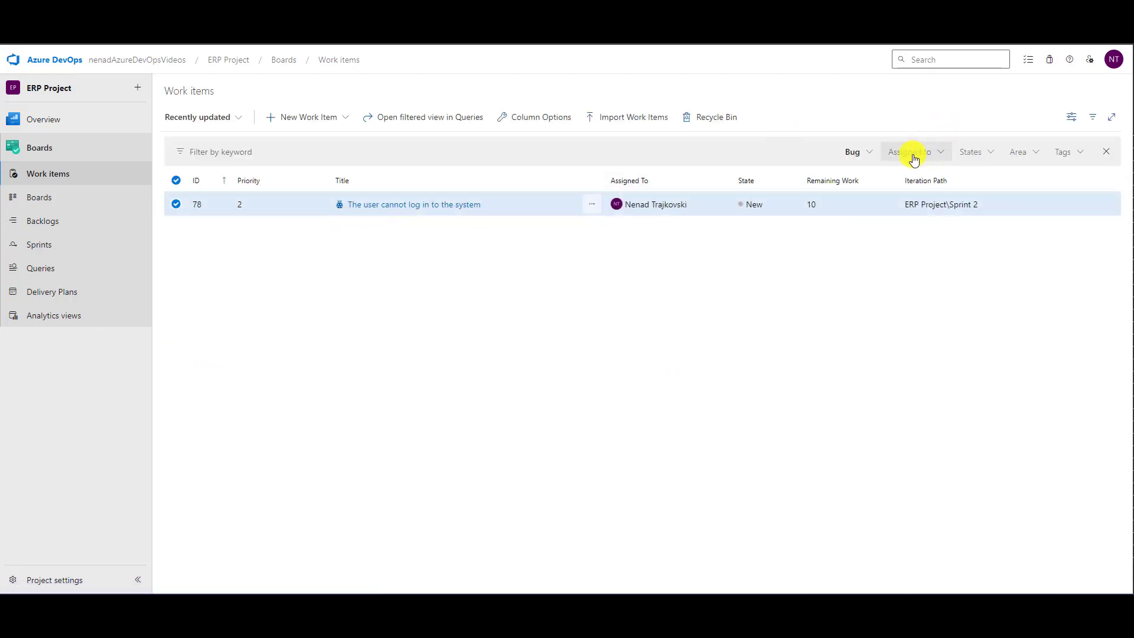
left_click(877, 154)
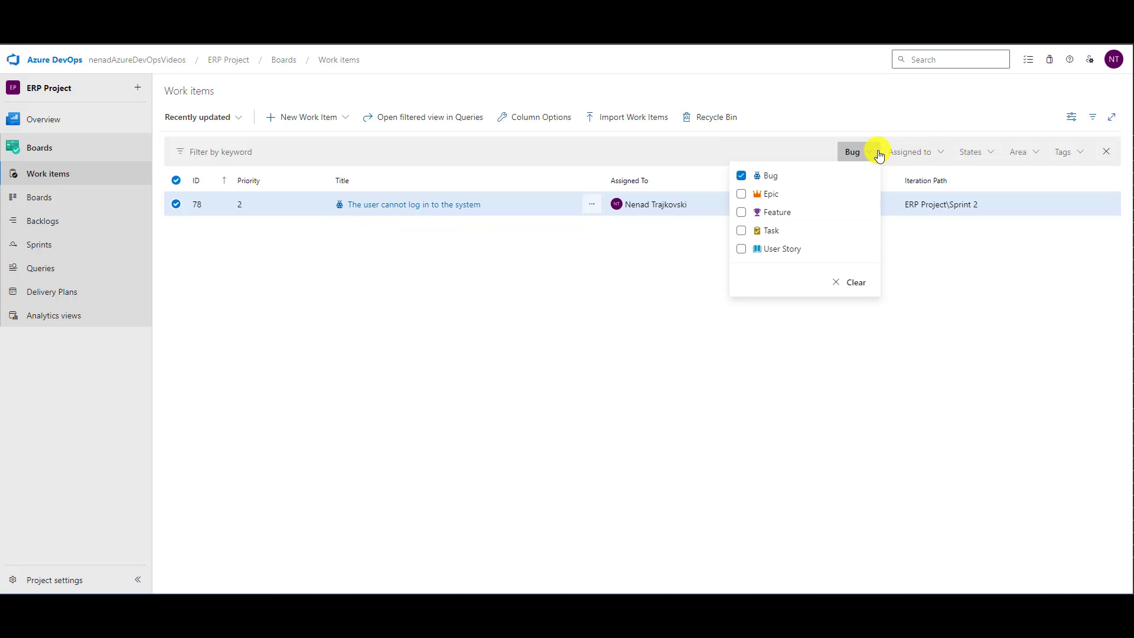
left_click(750, 232)
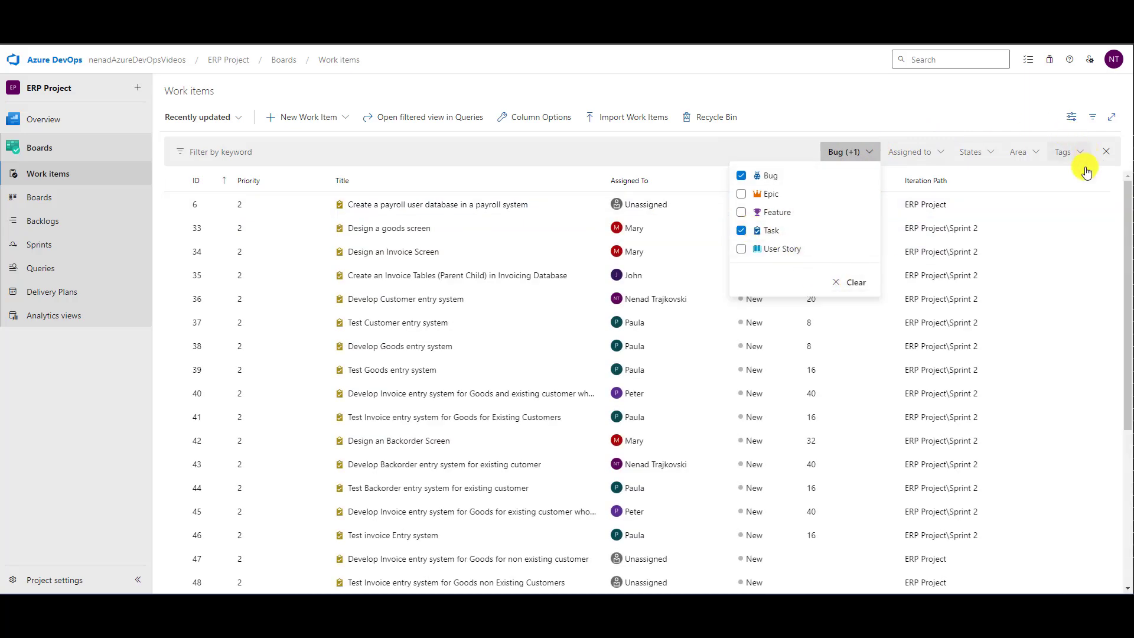
- Switch to the organization's process settings and remove the Clarification and Scoping states from the Task work item type
left_click(860, 58)
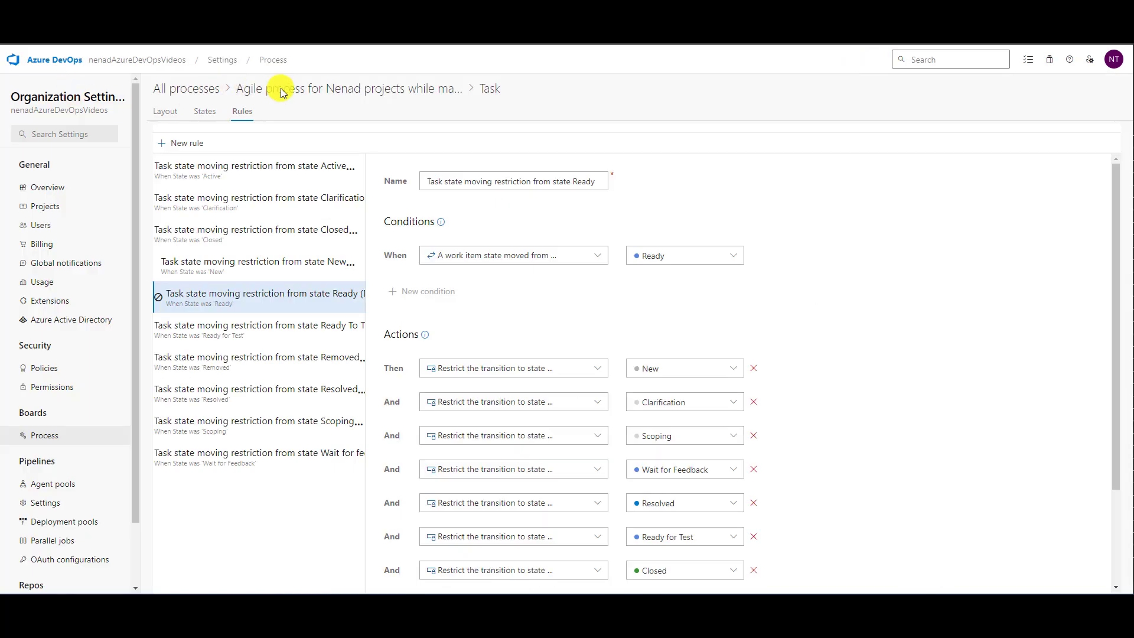
left_click(202, 112)
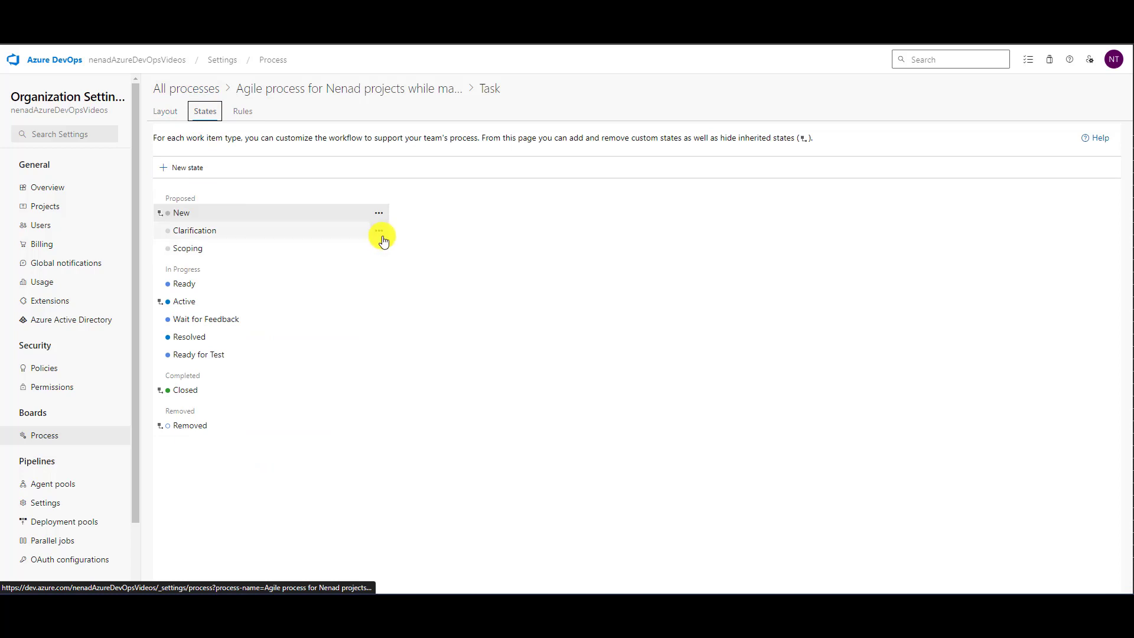
left_click(383, 230)
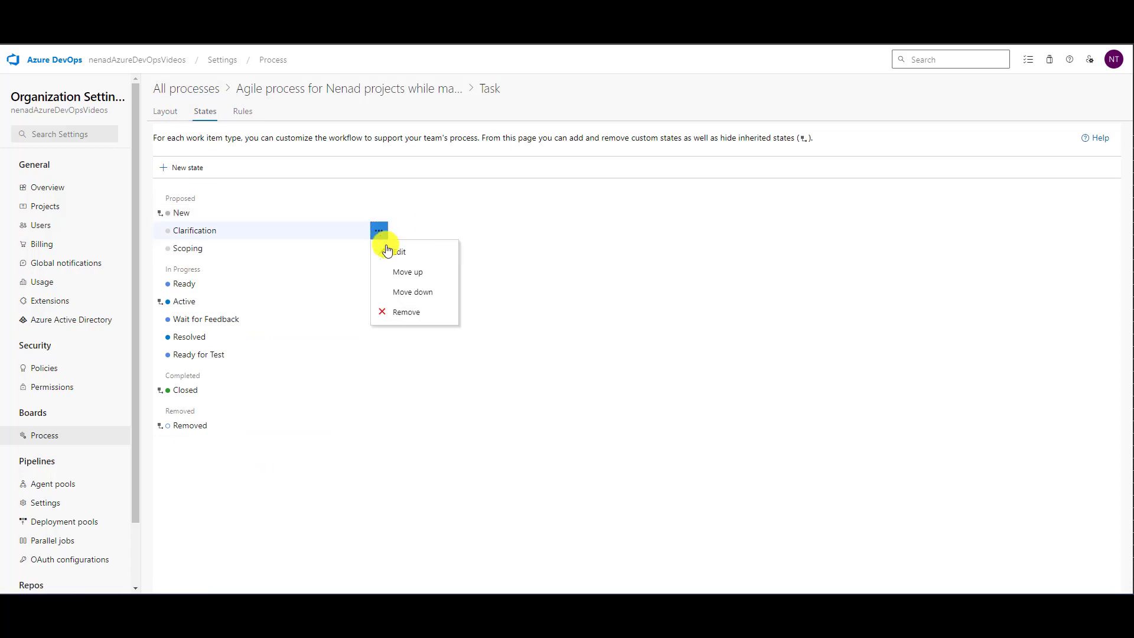
left_click(411, 311)
left_click(658, 367)
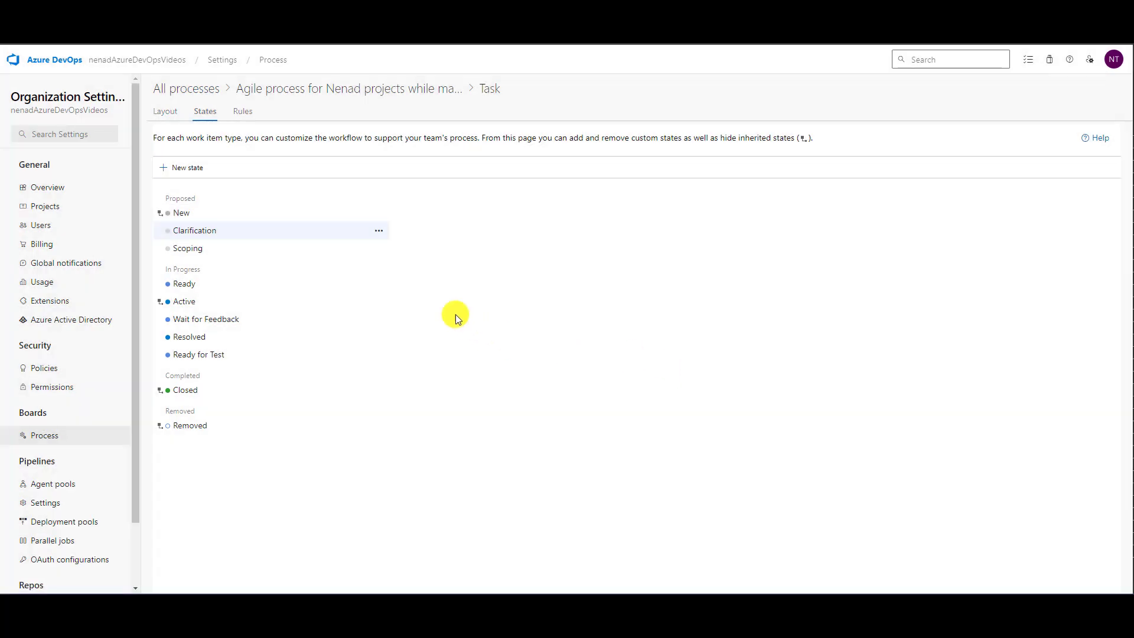
left_click(381, 232)
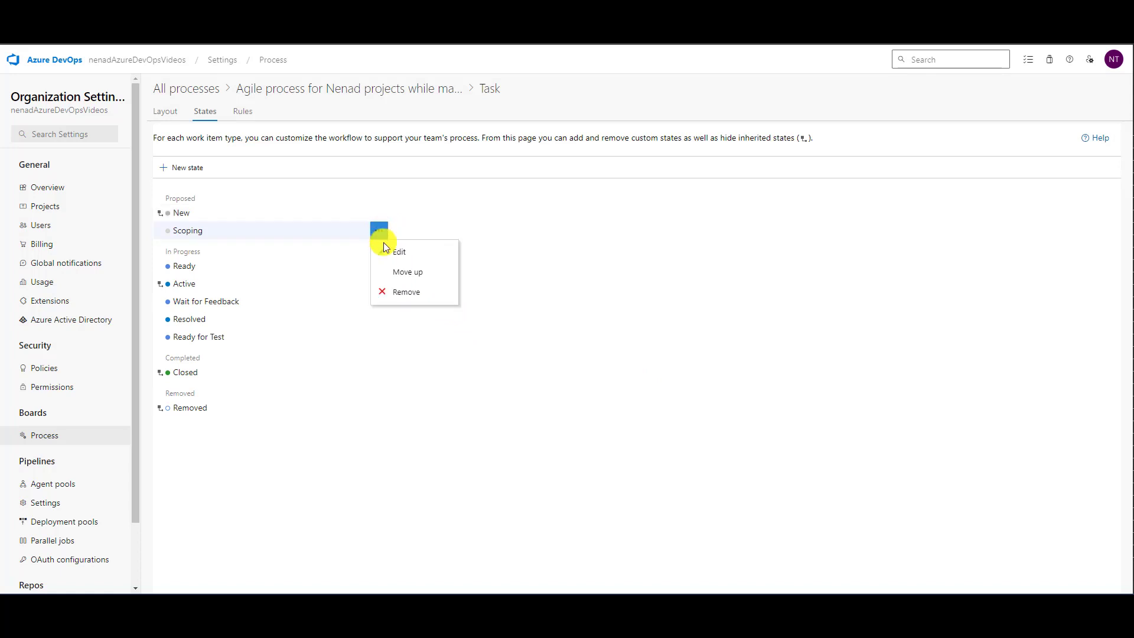
left_click(411, 293)
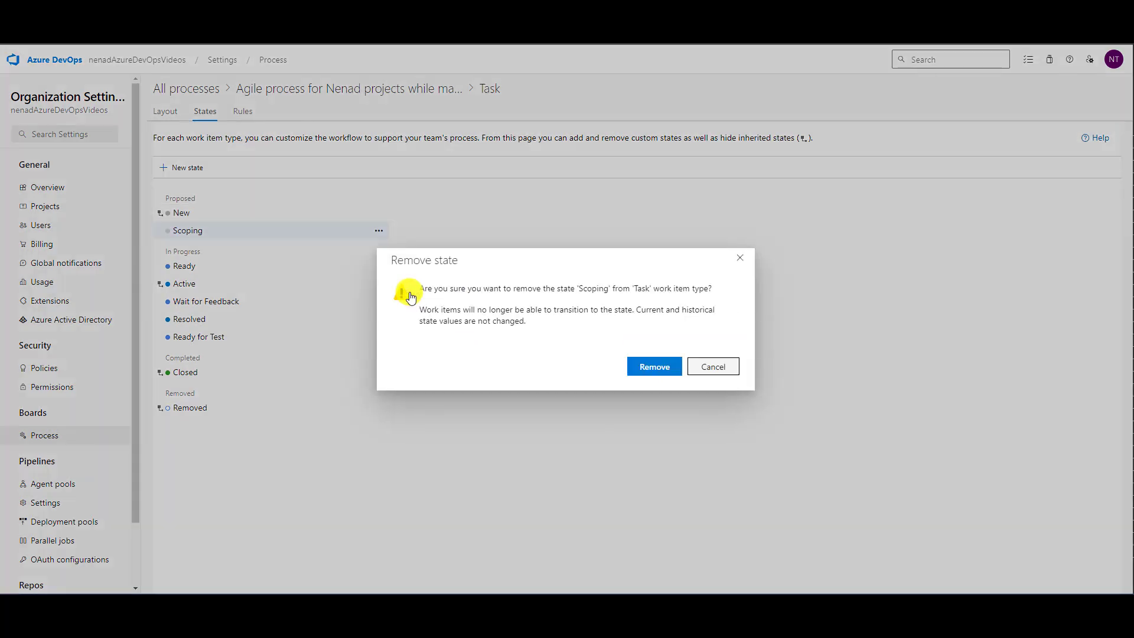
left_click(647, 367)
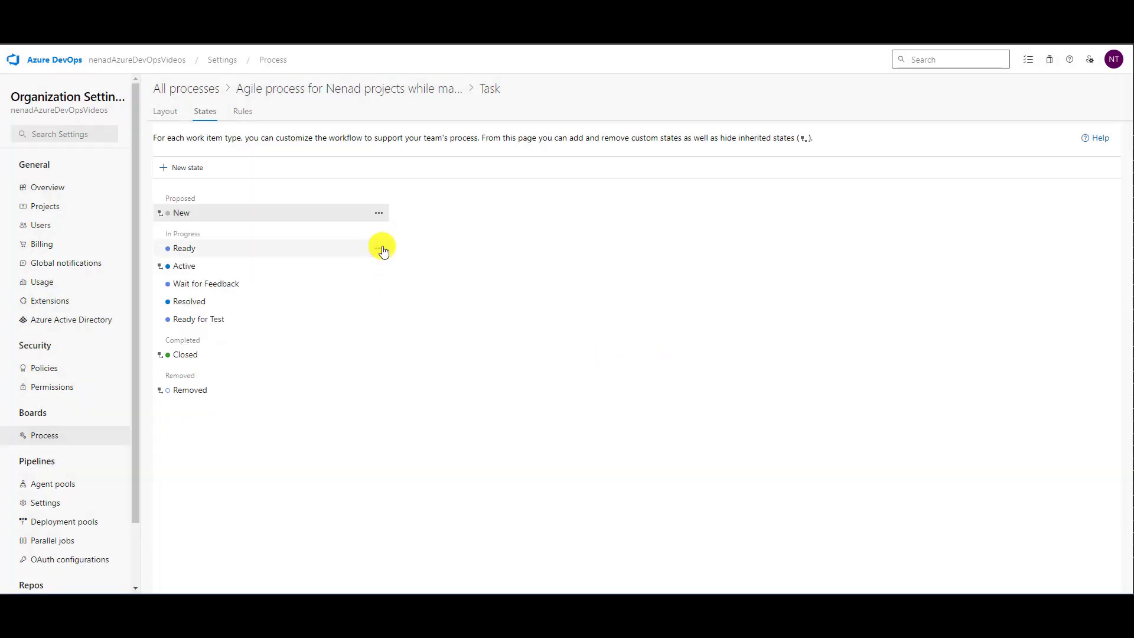
- Remove the Ready, Wait for Feedback and Ready for Test states from the Task work item type
left_click(379, 248)
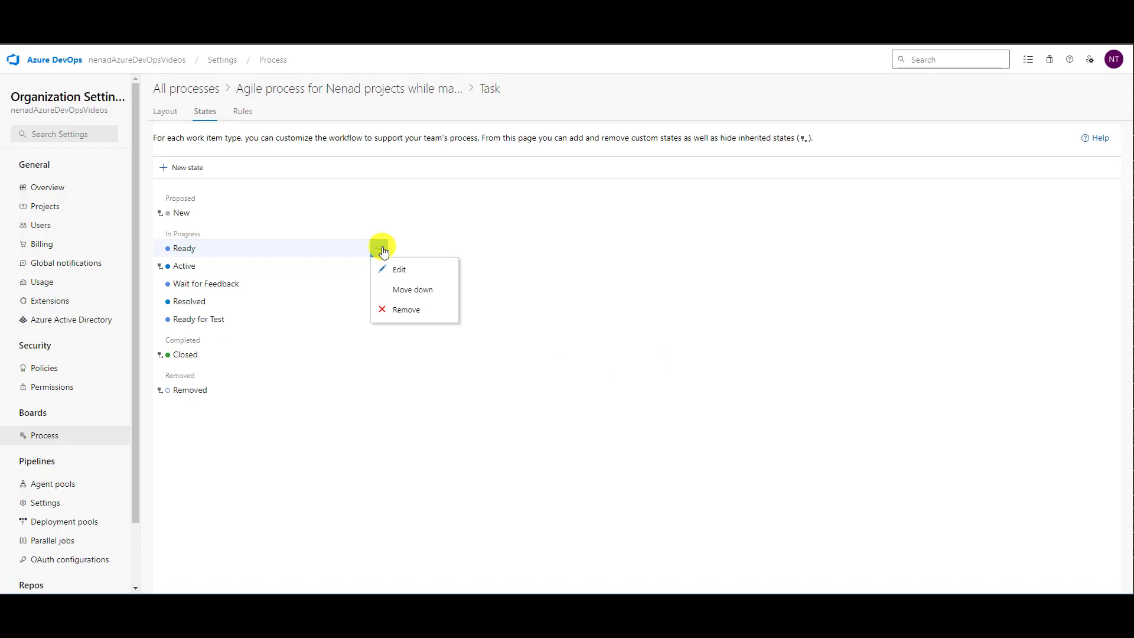
left_click(411, 312)
left_click(650, 365)
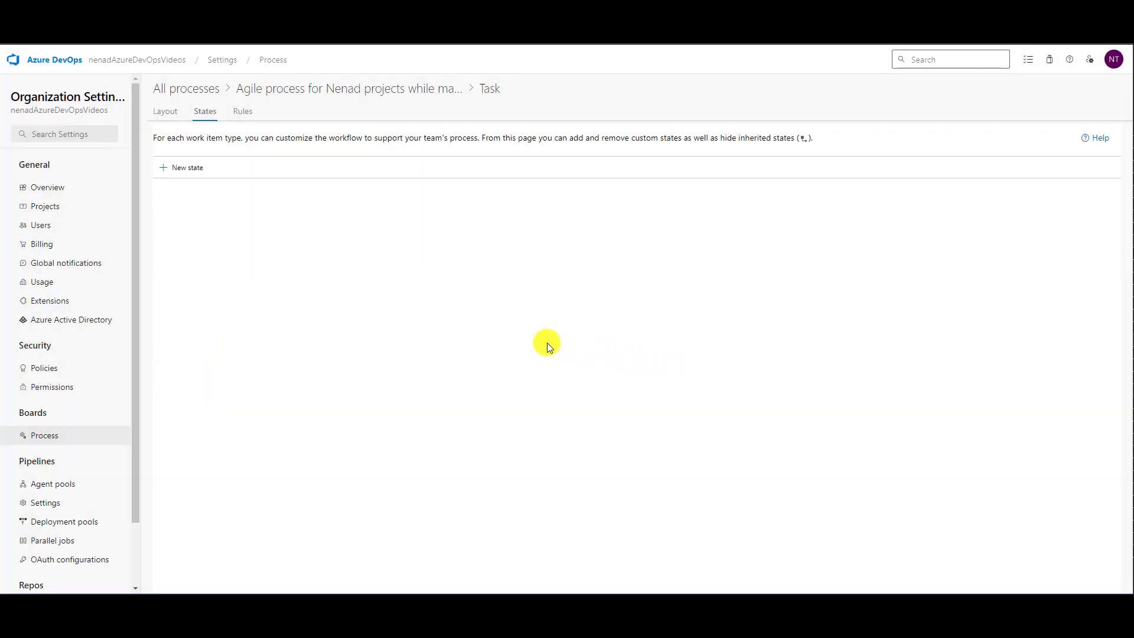
left_click(379, 268)
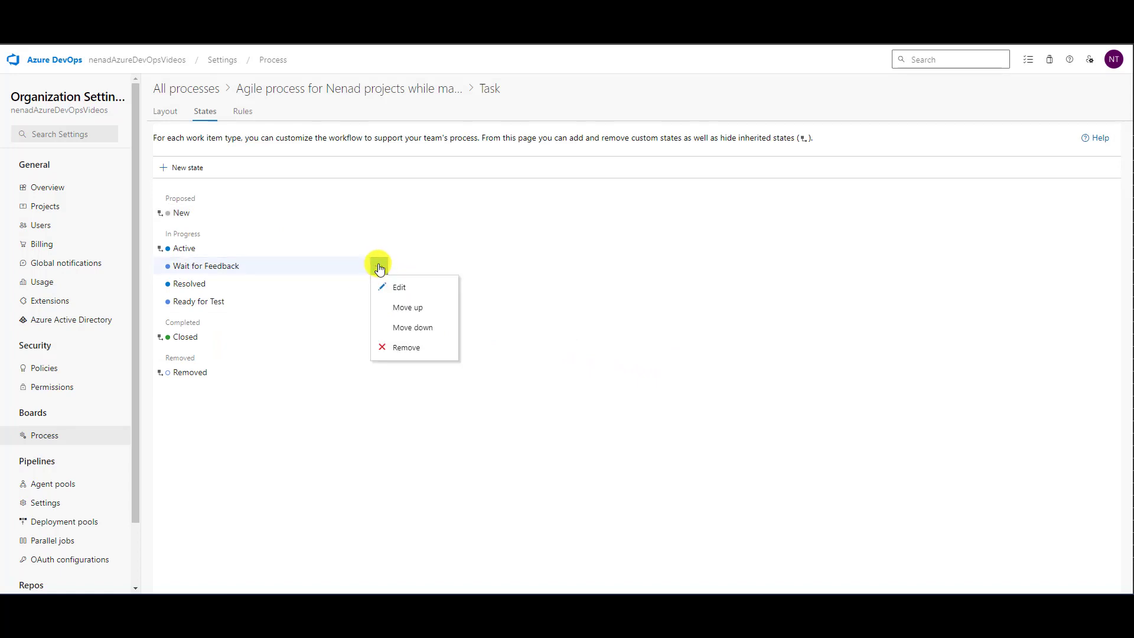
left_click(411, 349)
left_click(653, 371)
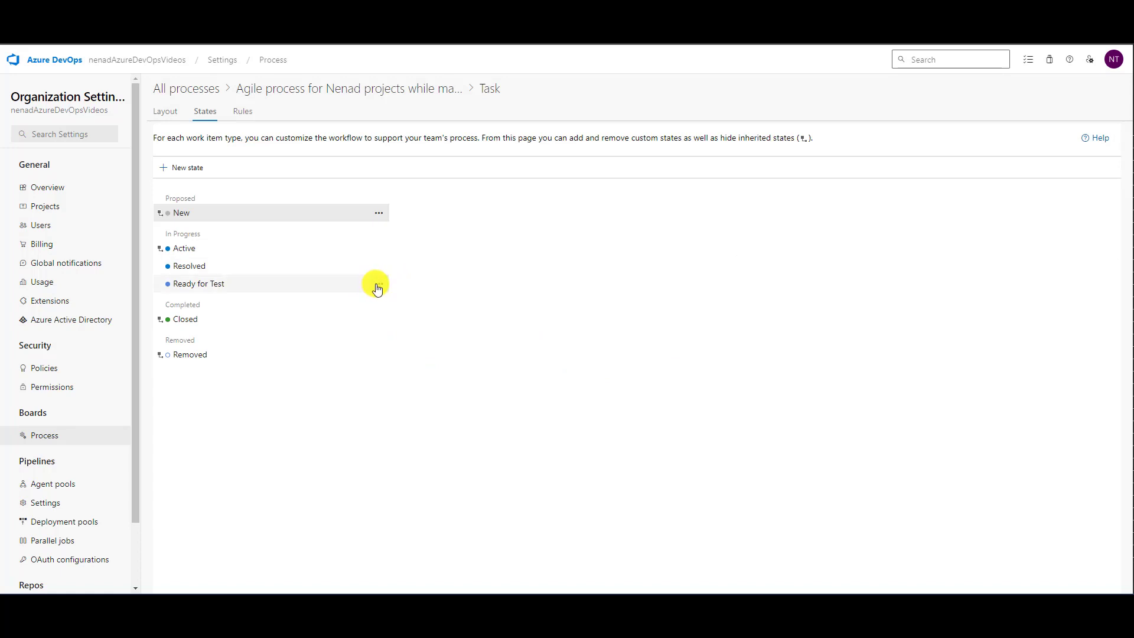
left_click(378, 284)
left_click(391, 346)
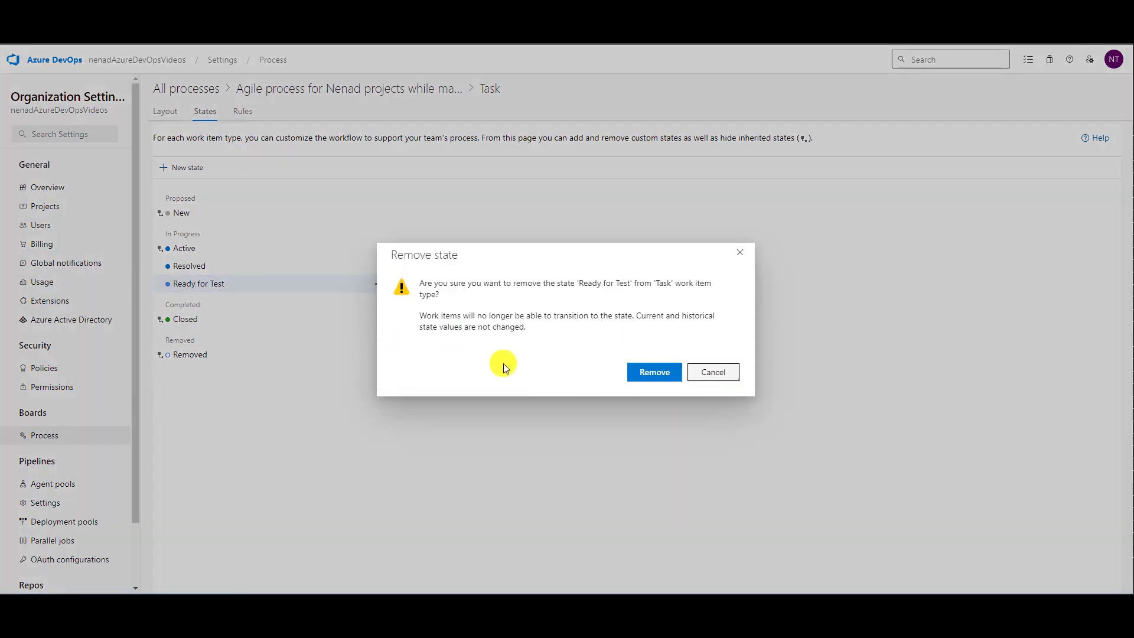
left_click(628, 371)
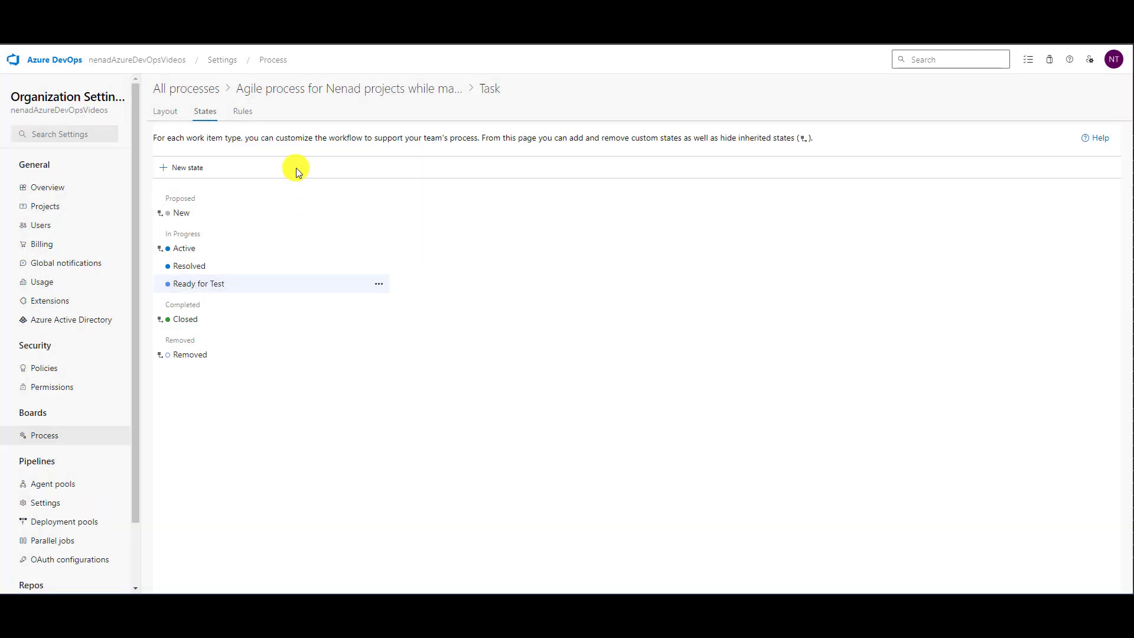
- Open the states of the Bug work item type in the same customized Agile process and remove Clarification and Scoping
left_click(175, 90)
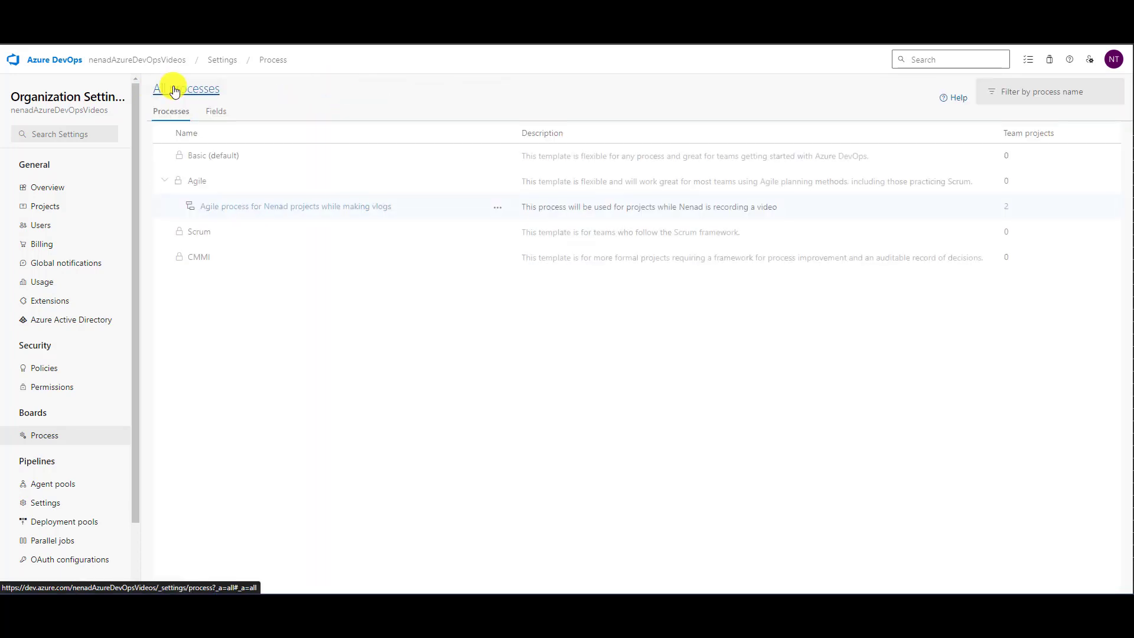
left_click(243, 206)
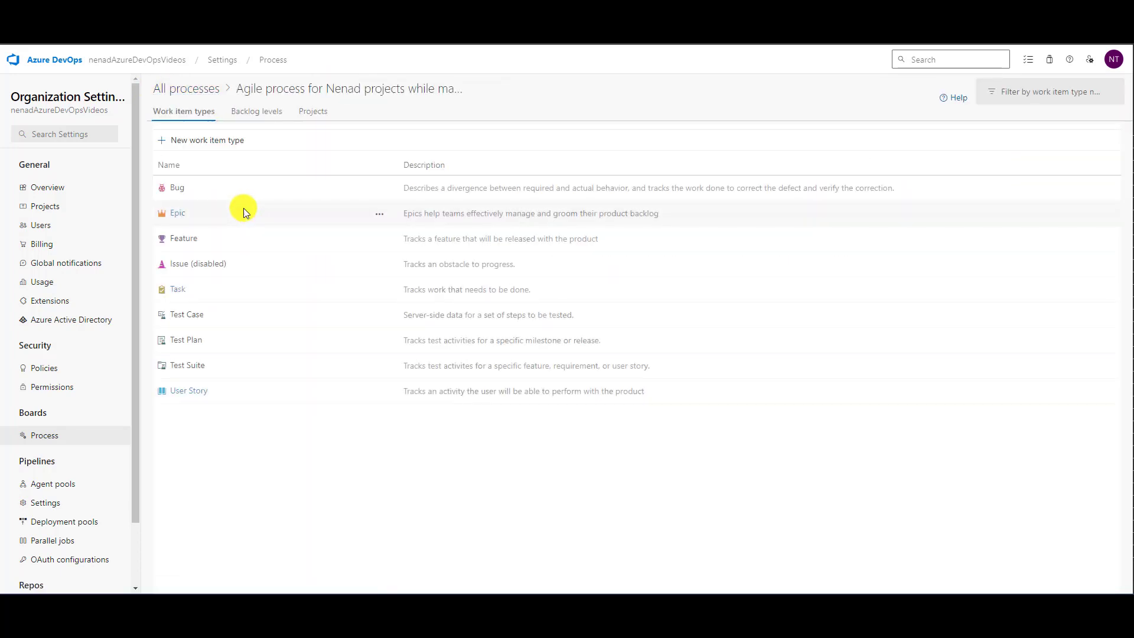
left_click(179, 188)
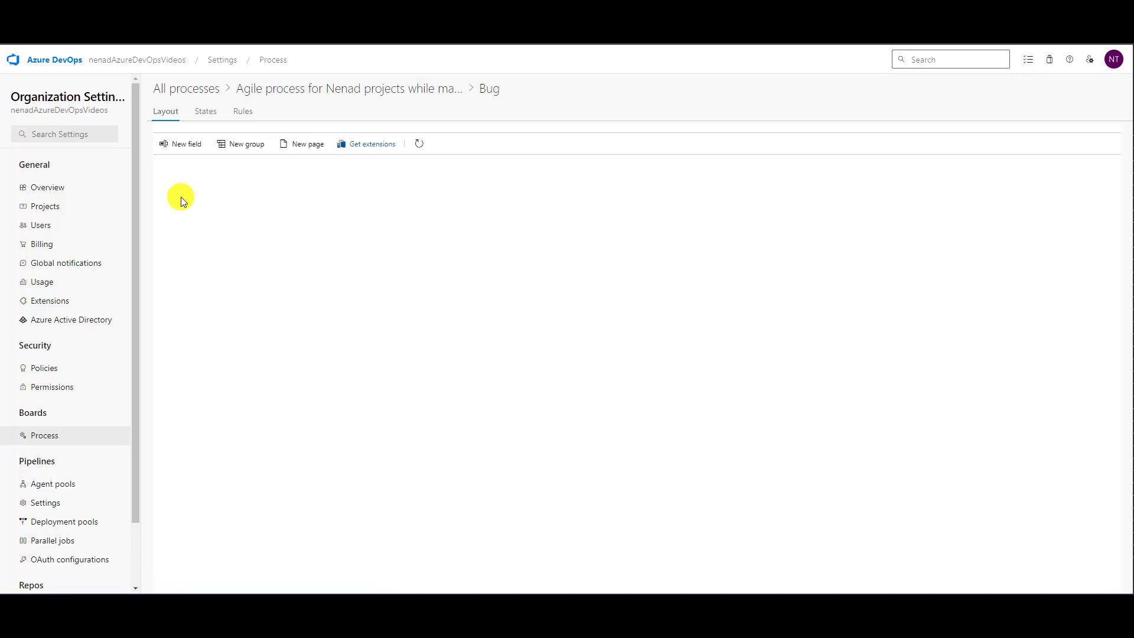
left_click(214, 114)
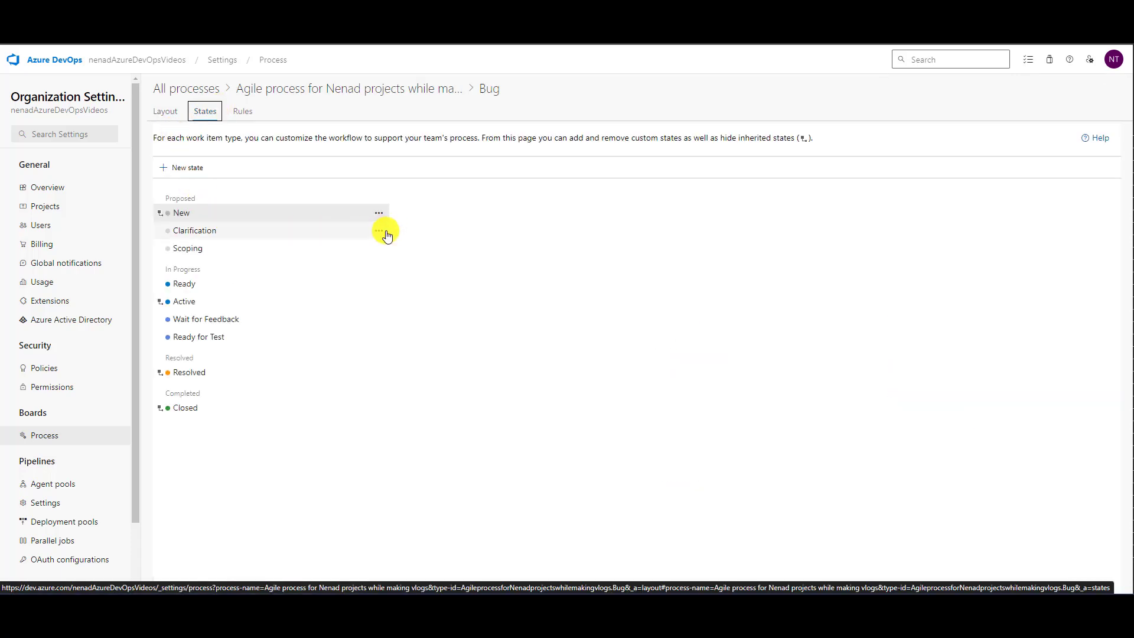
left_click(379, 231)
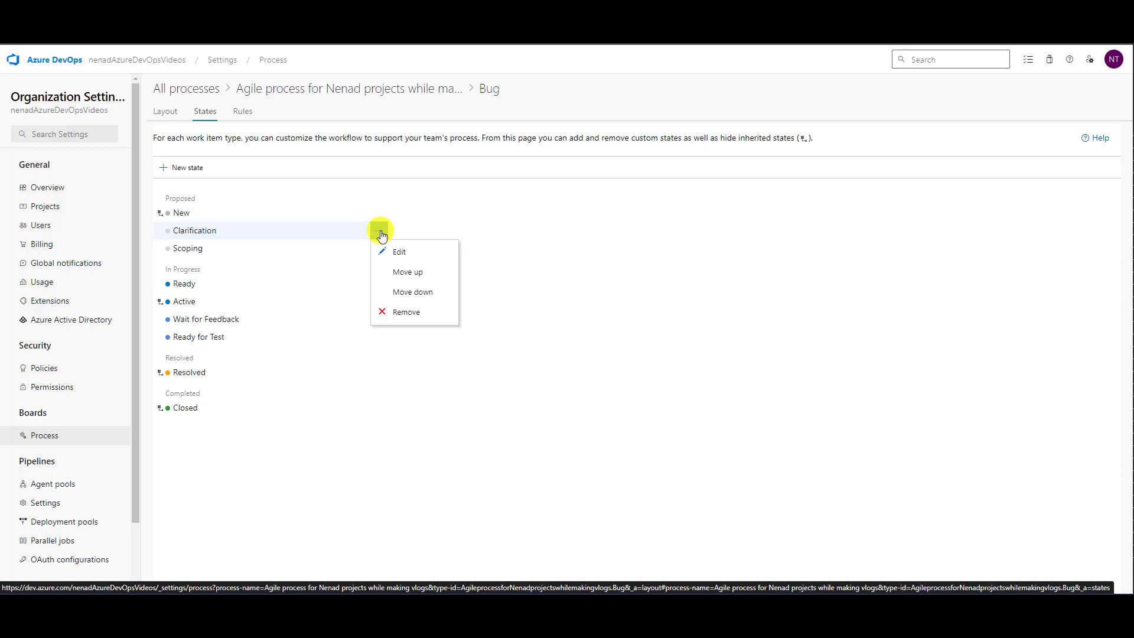
left_click(406, 311)
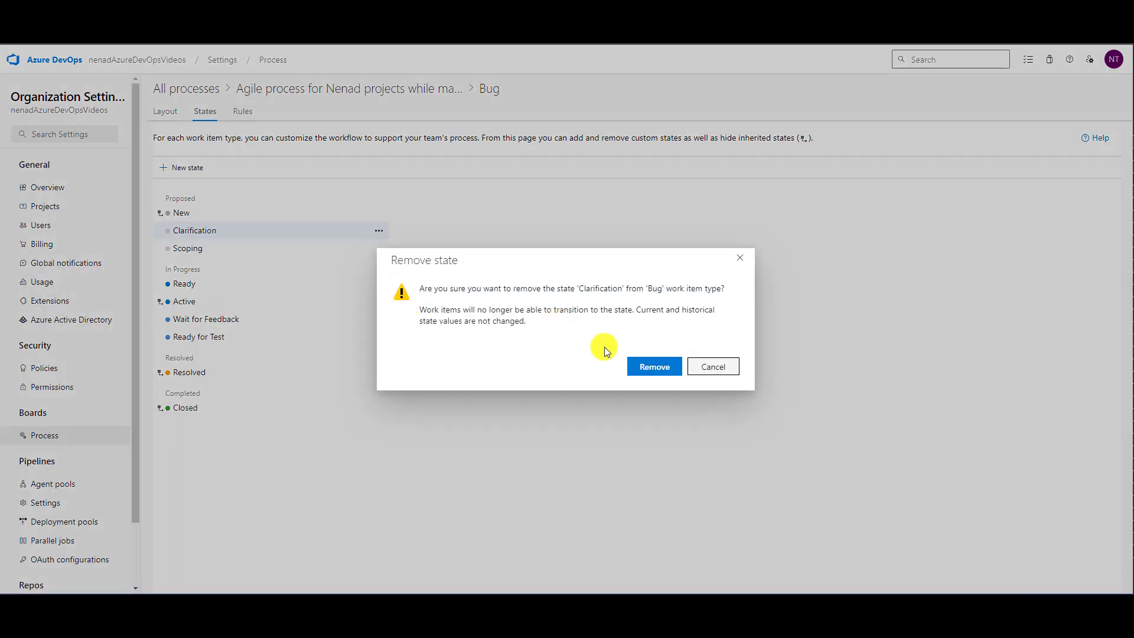
left_click(651, 367)
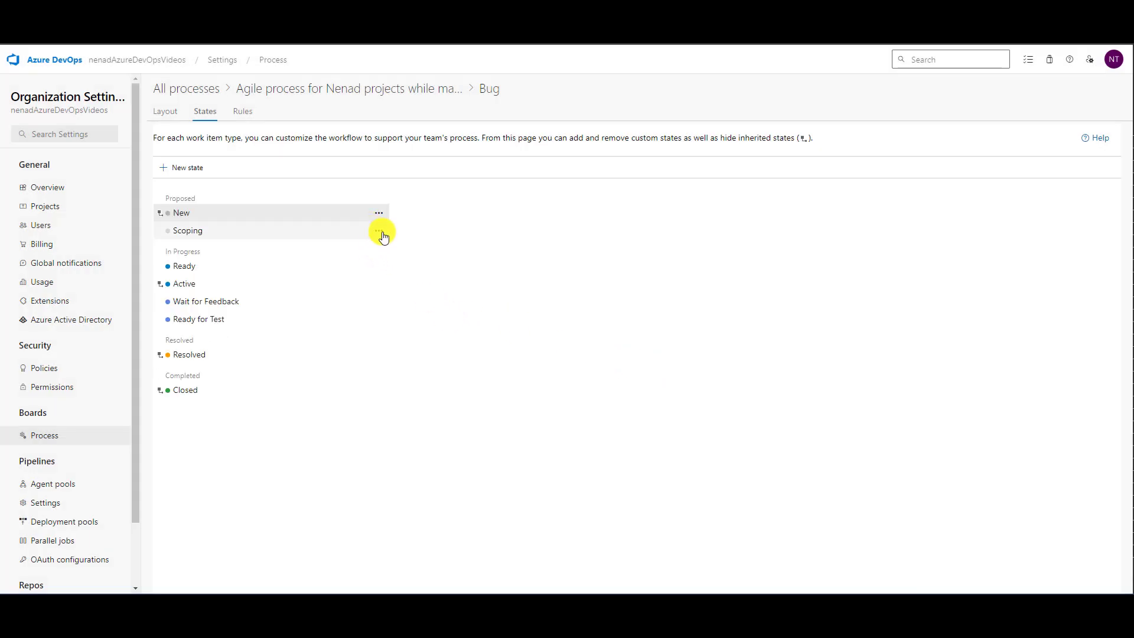
left_click(380, 231)
left_click(404, 300)
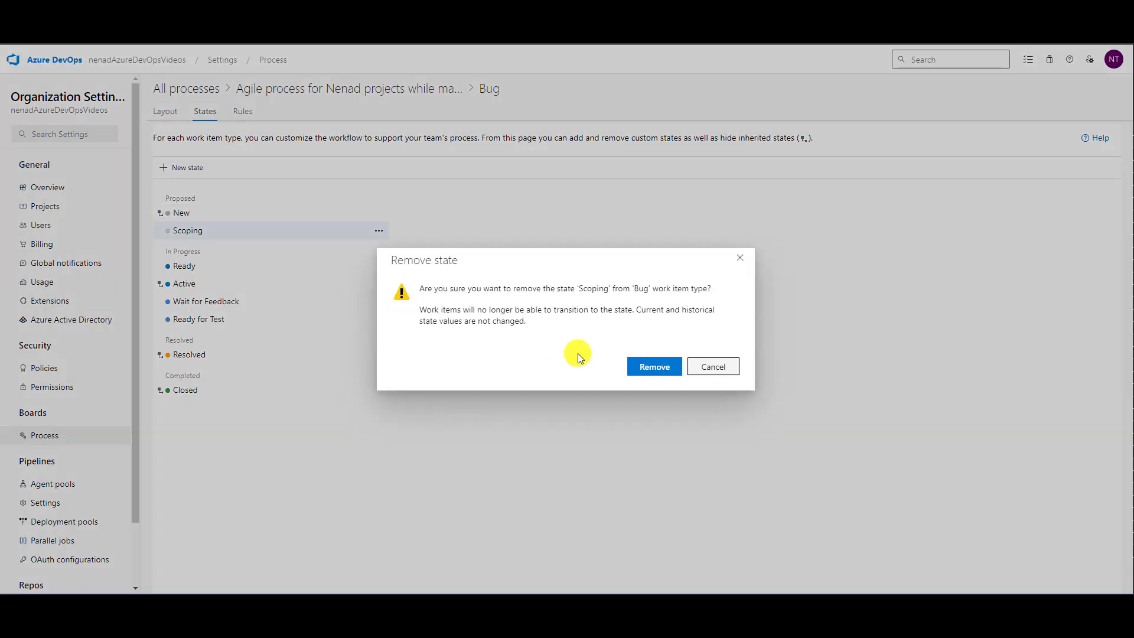
left_click(653, 365)
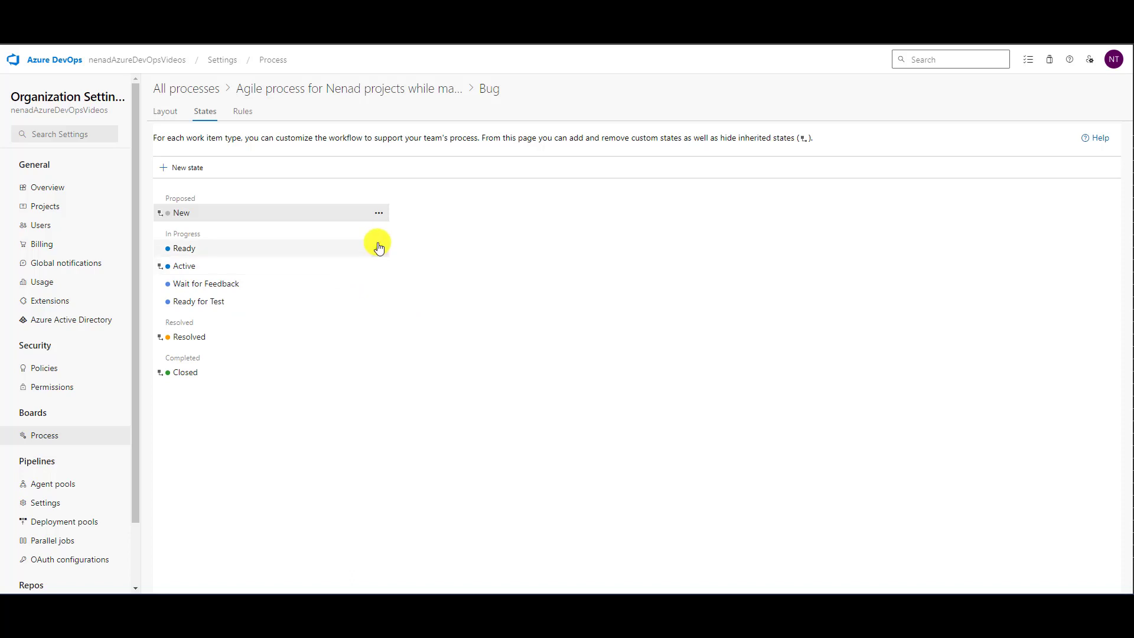
- Remove the Ready, Wait for Feedback and Ready for Test states from the Bug work item type
left_click(378, 248)
left_click(408, 311)
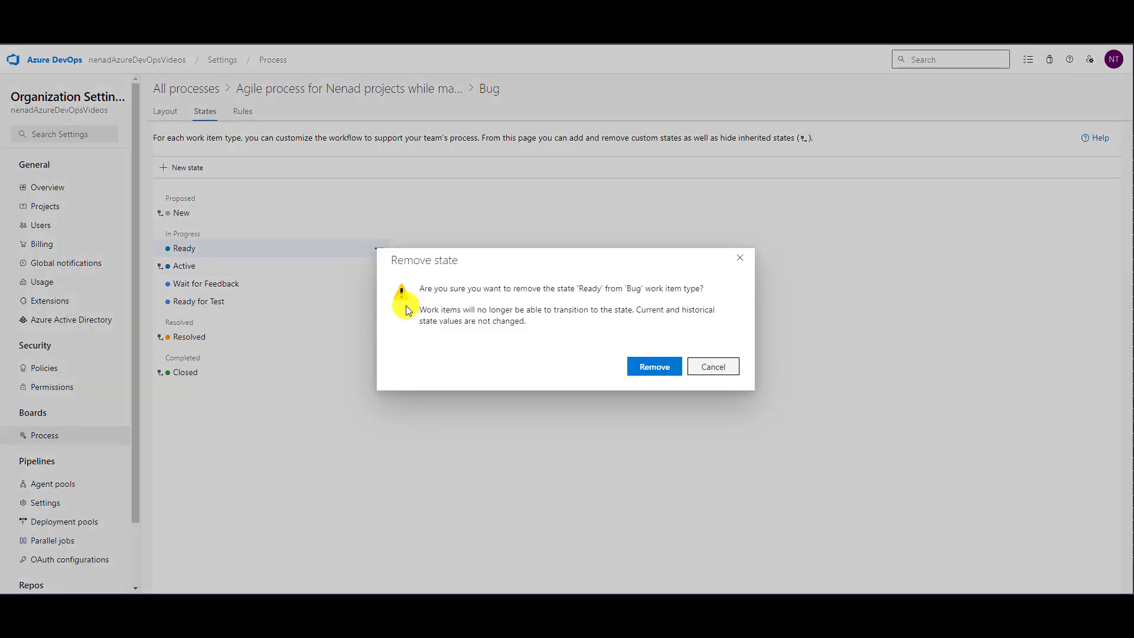
left_click(653, 365)
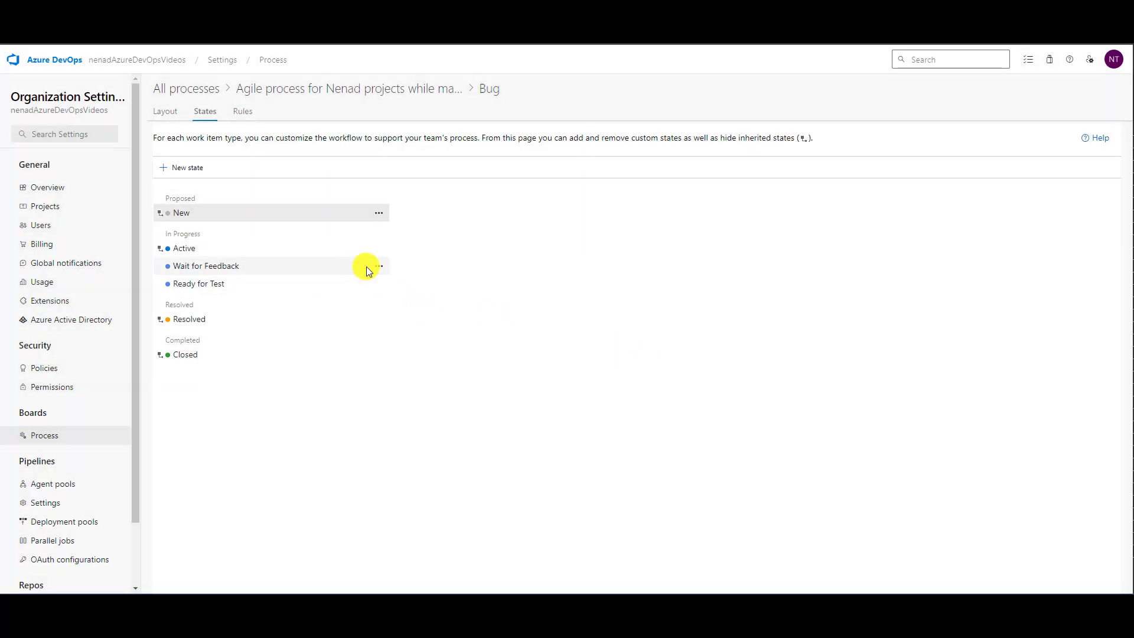
left_click(379, 266)
left_click(417, 349)
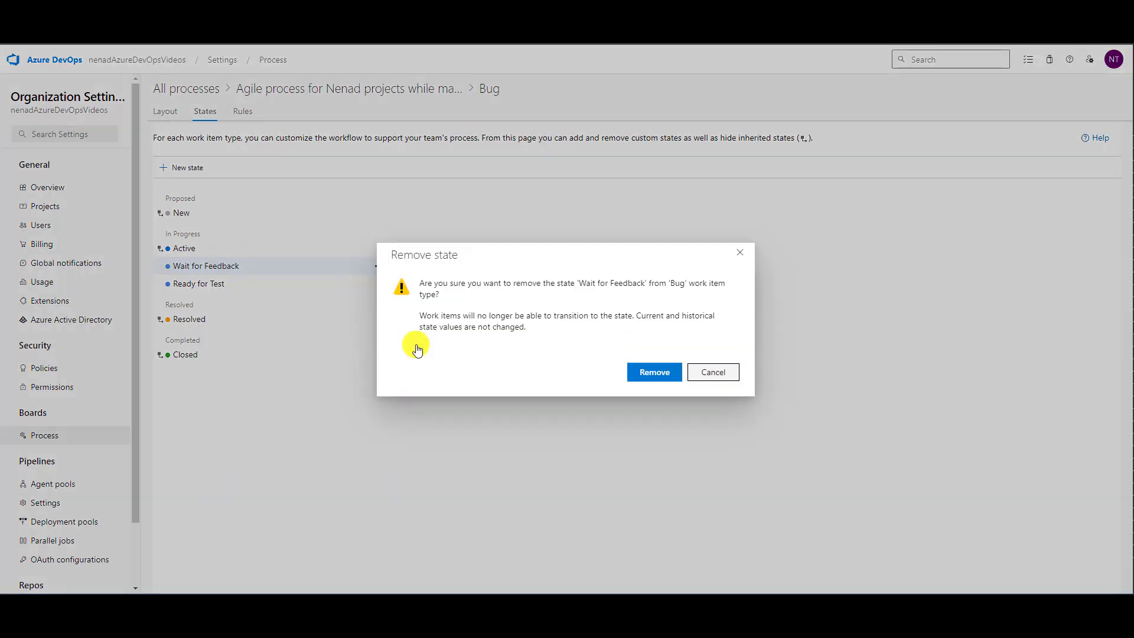
left_click(648, 372)
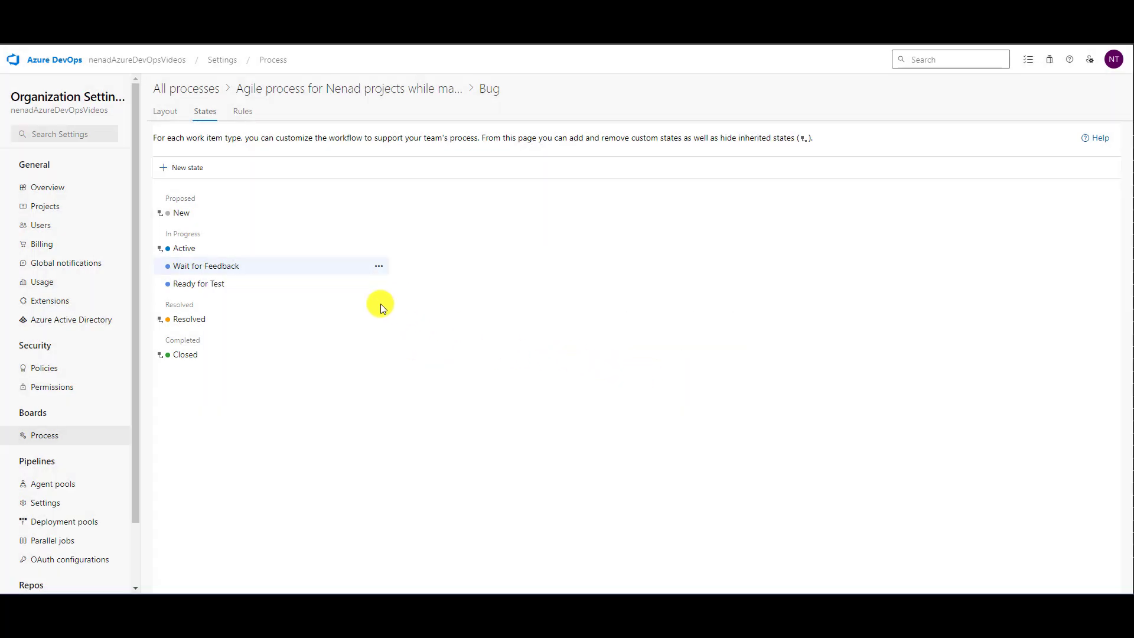
left_click(380, 266)
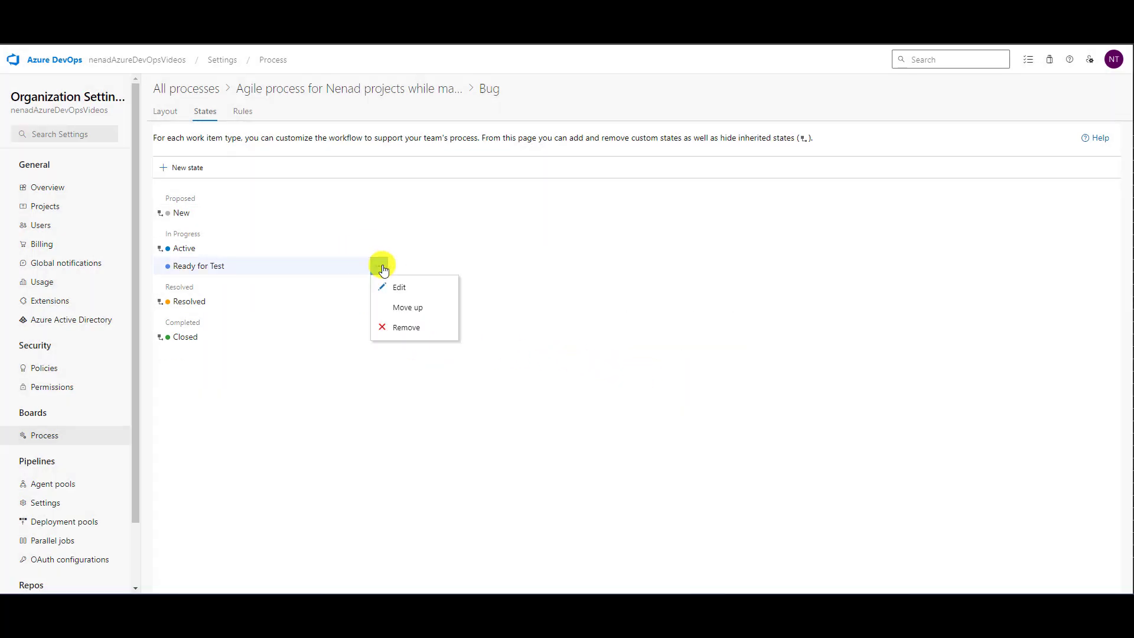
left_click(402, 327)
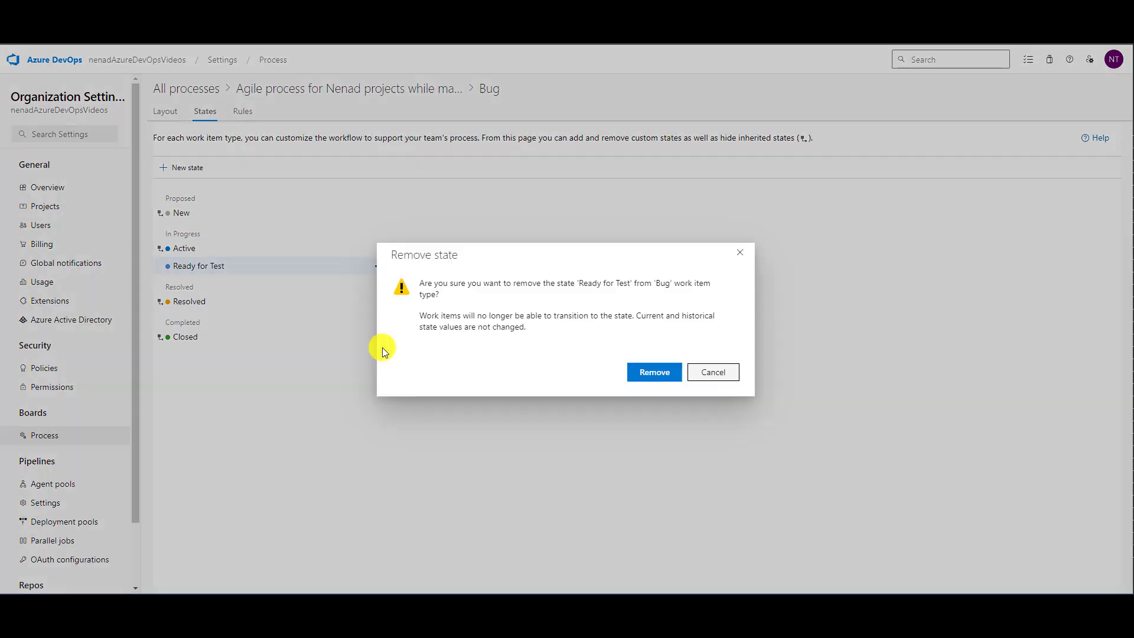
left_click(649, 372)
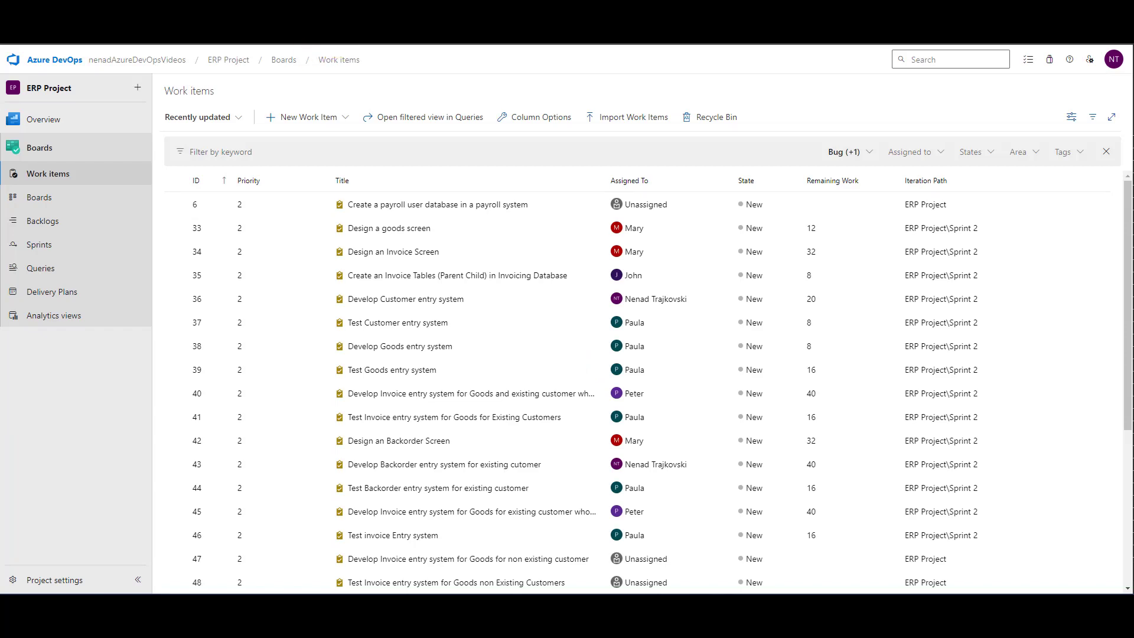
- Return to ERP Project and review the columns of the Sprint 2 taskboard and the Stories board
left_click(47, 243)
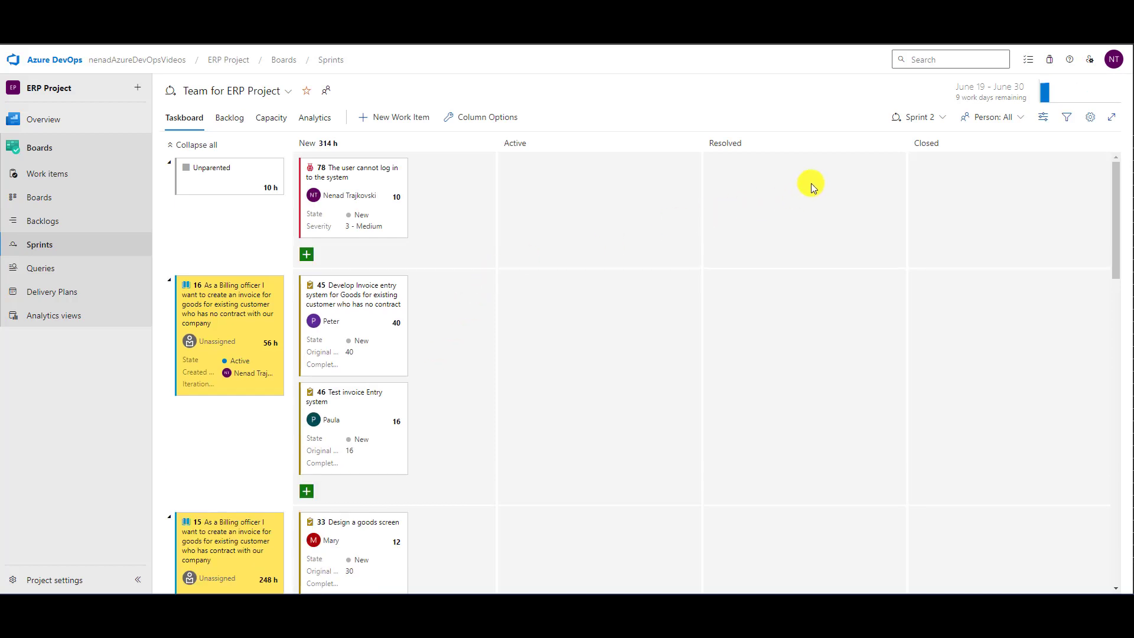
left_click(39, 197)
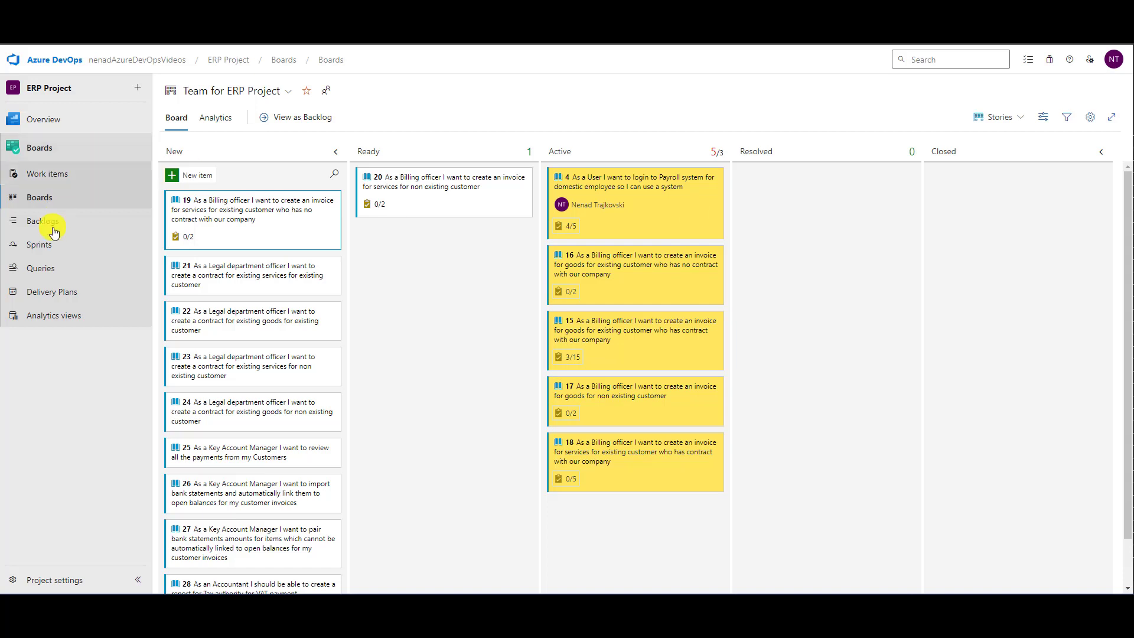
left_click(40, 245)
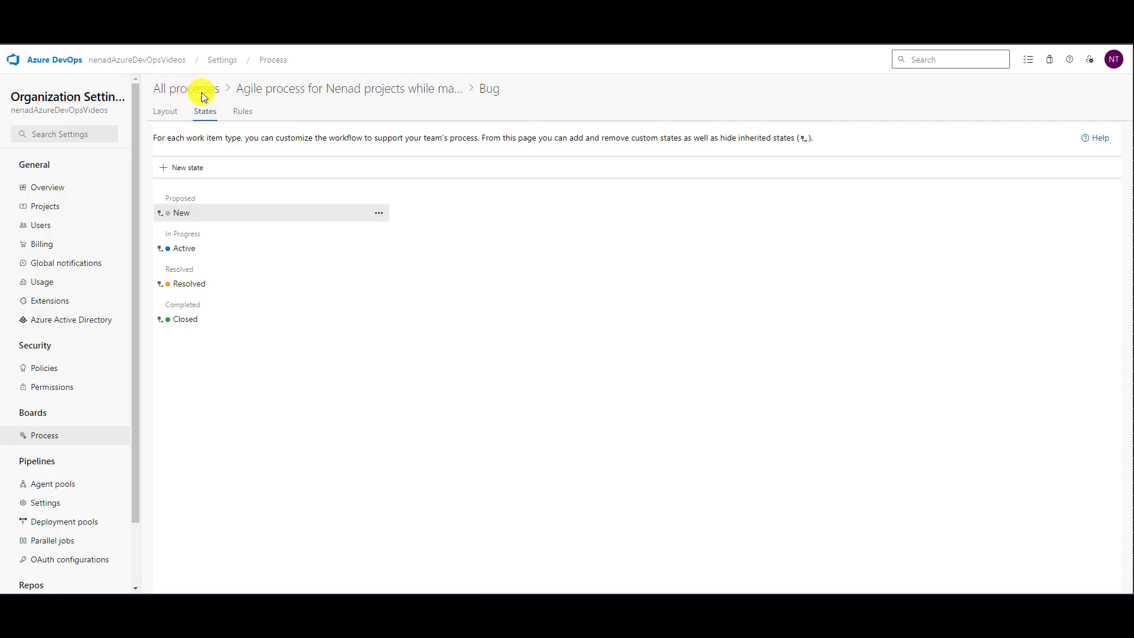
- Open the rules of the User Story work item type in the customized Agile process and review the Closed and Clarification rules
left_click(284, 89)
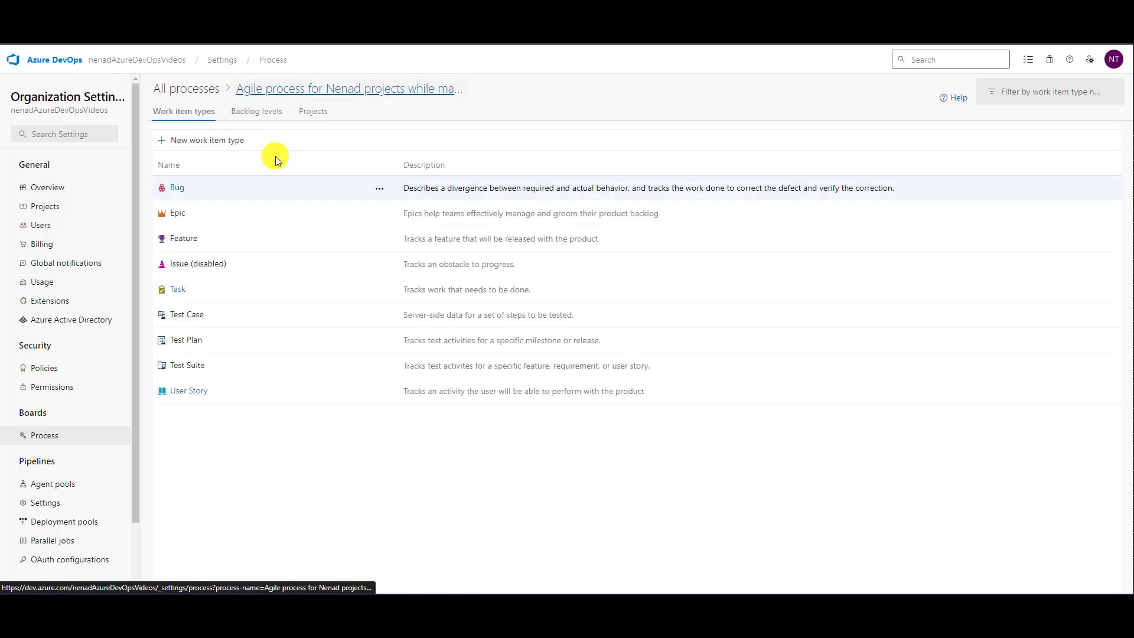
left_click(172, 391)
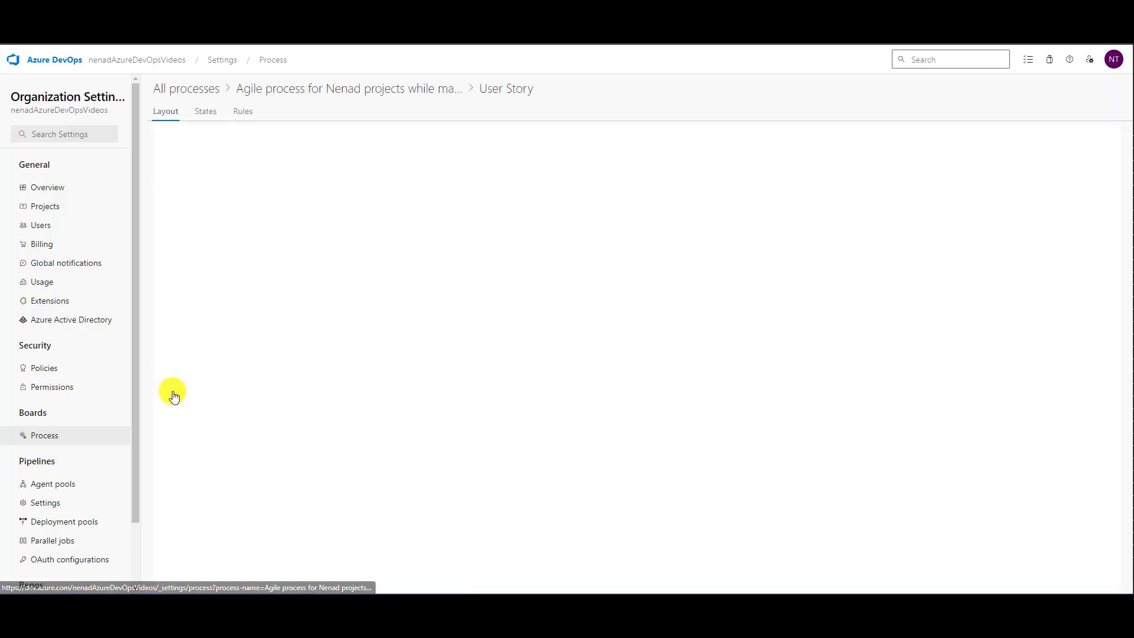
left_click(242, 111)
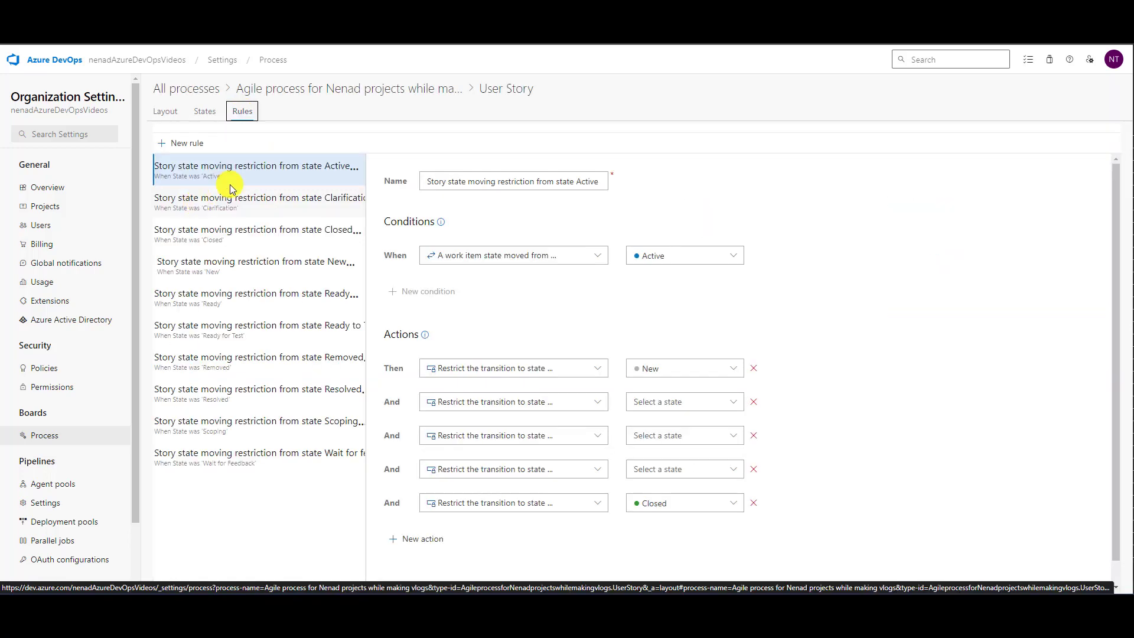
left_click(269, 211)
left_click(267, 233)
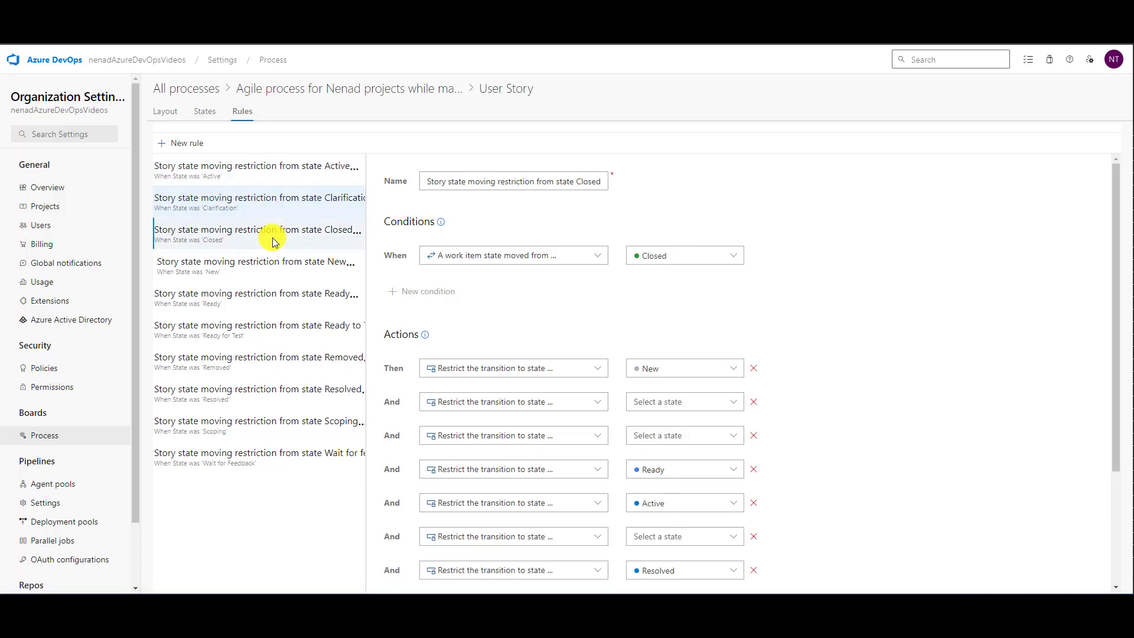
left_click(287, 204)
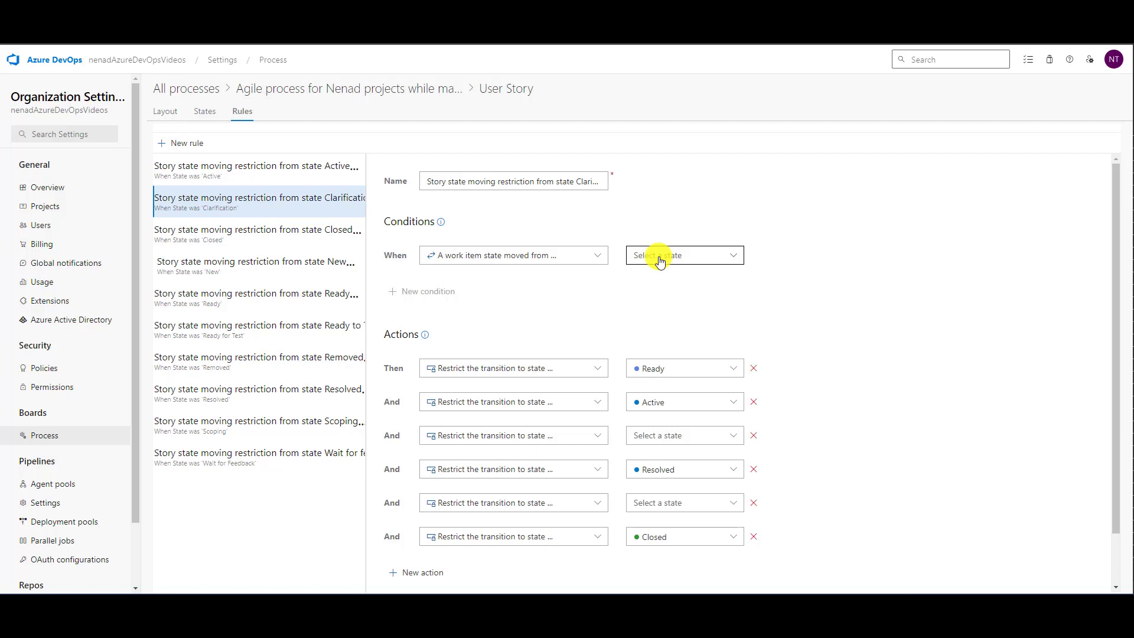
- Remove the three transition restrictions with no state selected from the User Story rule for state Active and save the rule
left_click(289, 170)
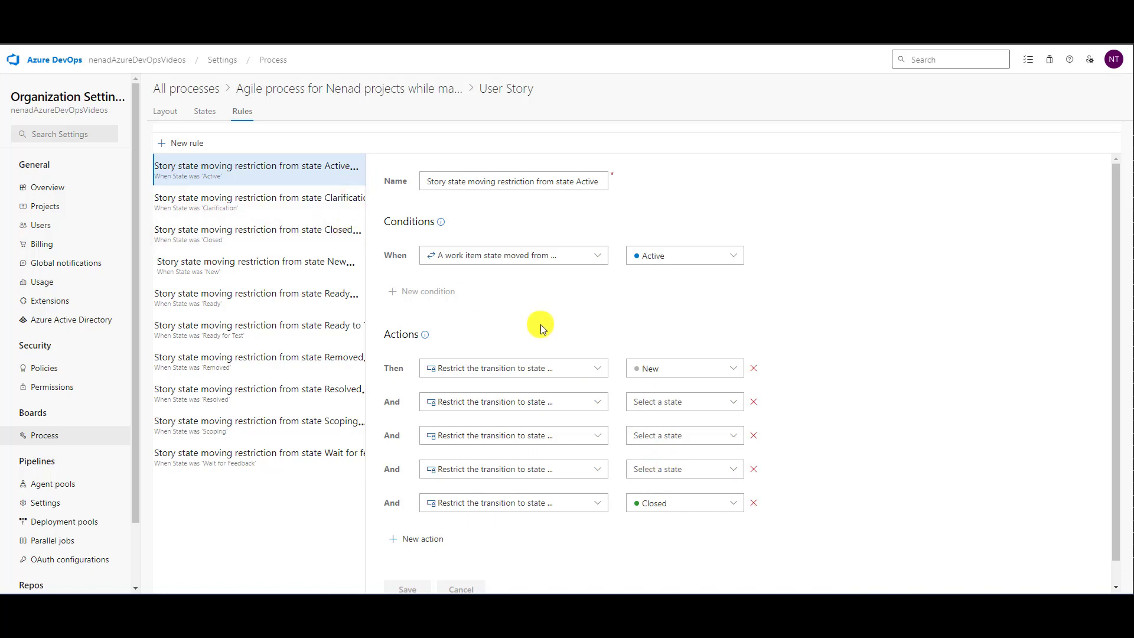
left_click(755, 403)
left_click(755, 403)
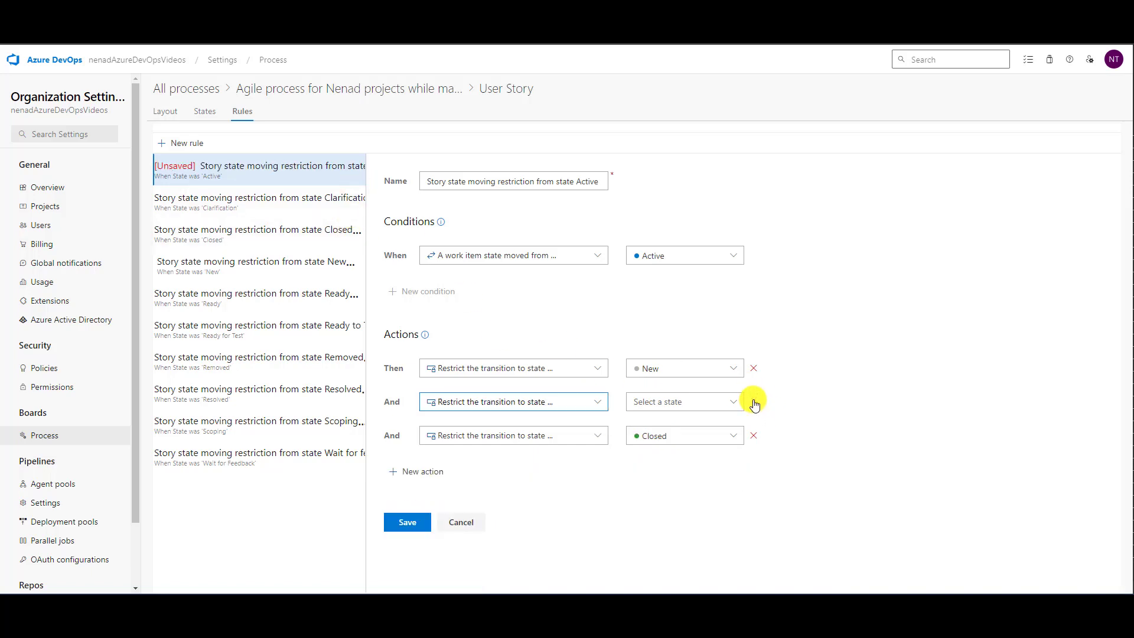
left_click(754, 402)
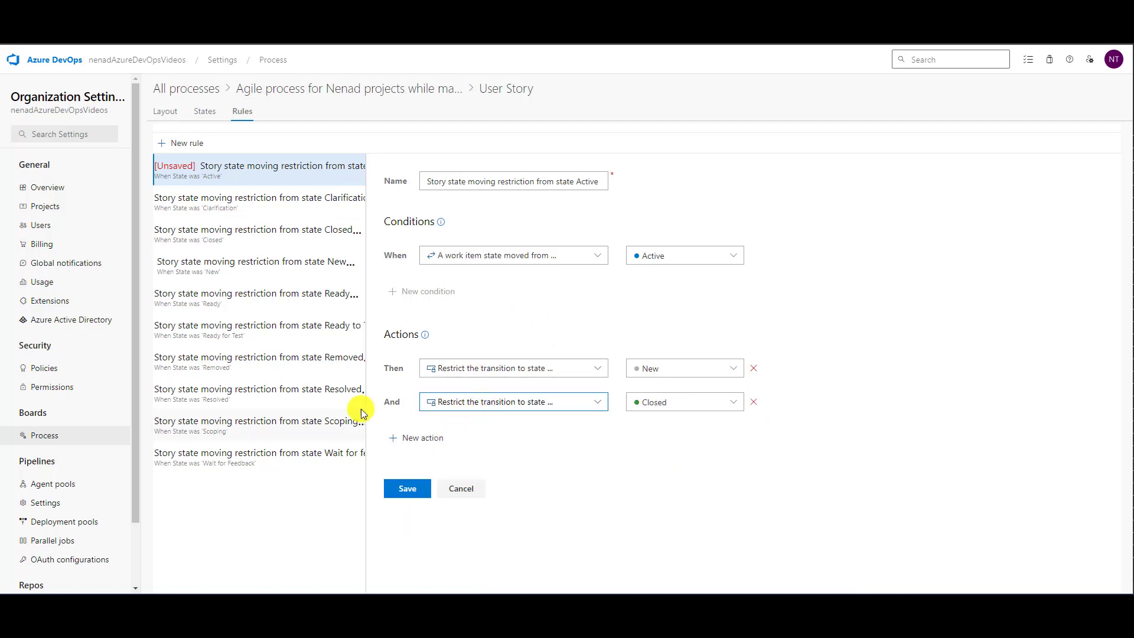
left_click(391, 492)
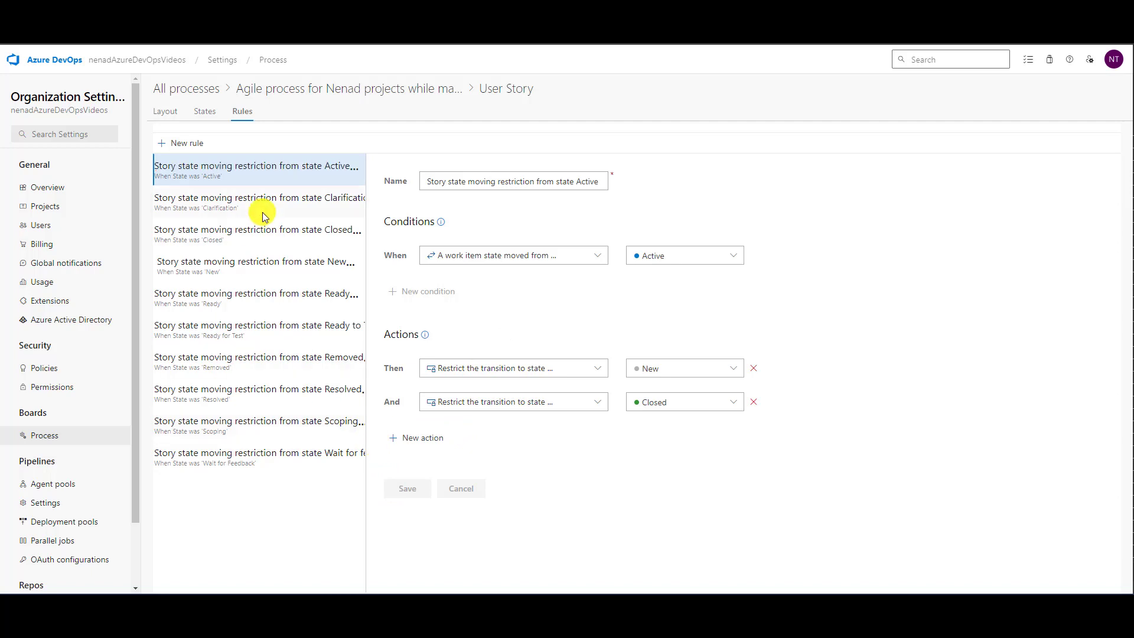
- Delete the User Story rule restricting moves from state Clarification
left_click(278, 200)
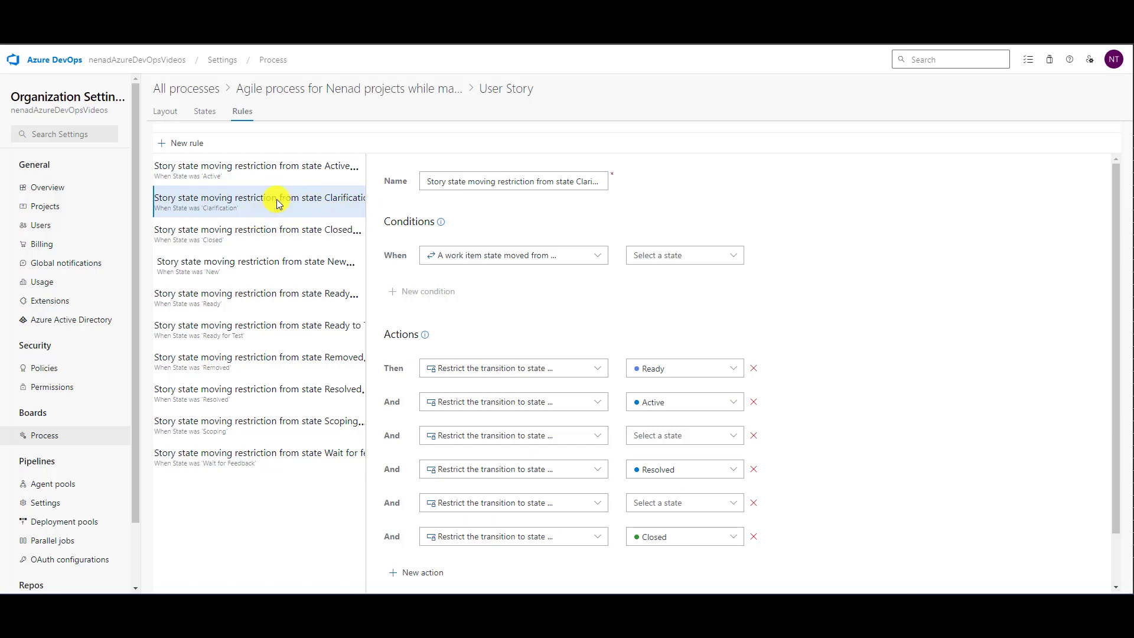
scroll(884, 225, "down", 2)
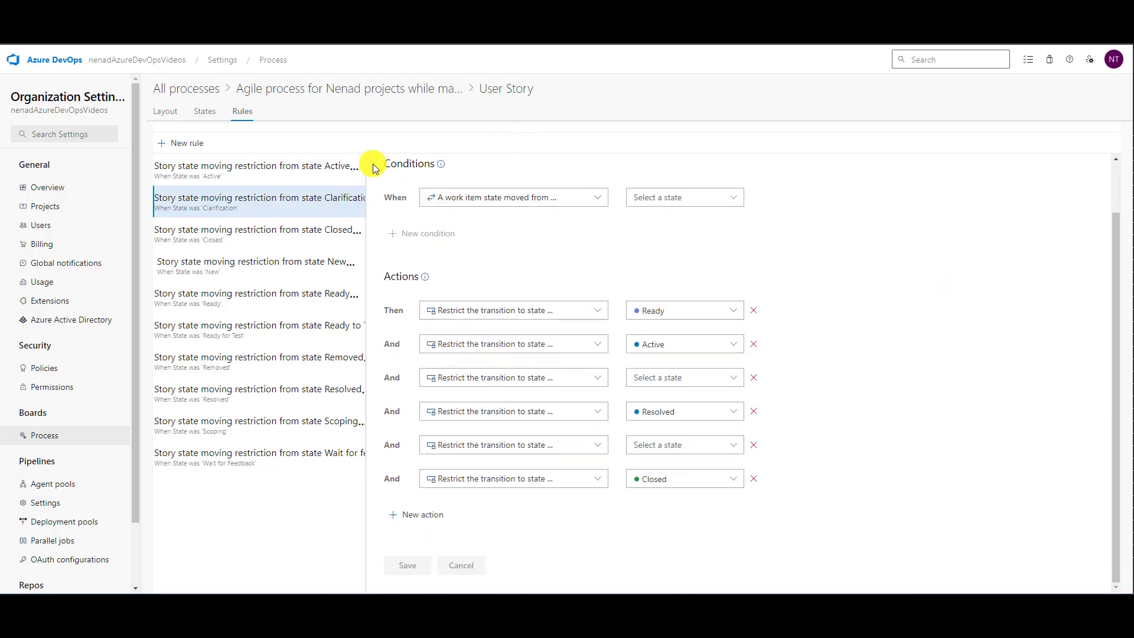
right_click(352, 210)
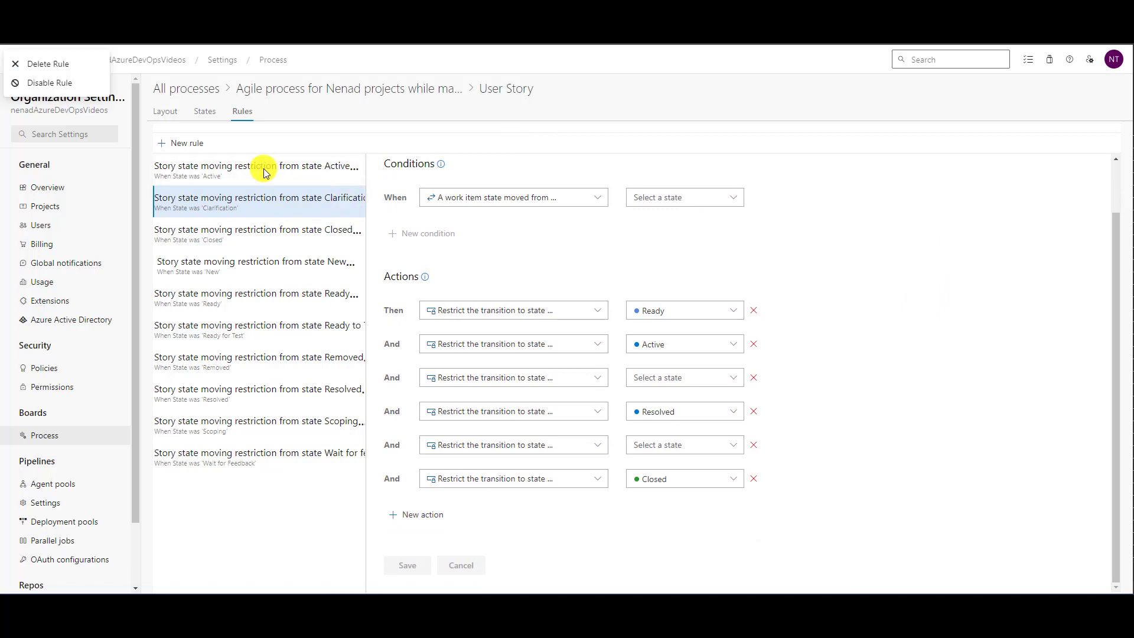
left_click(49, 66)
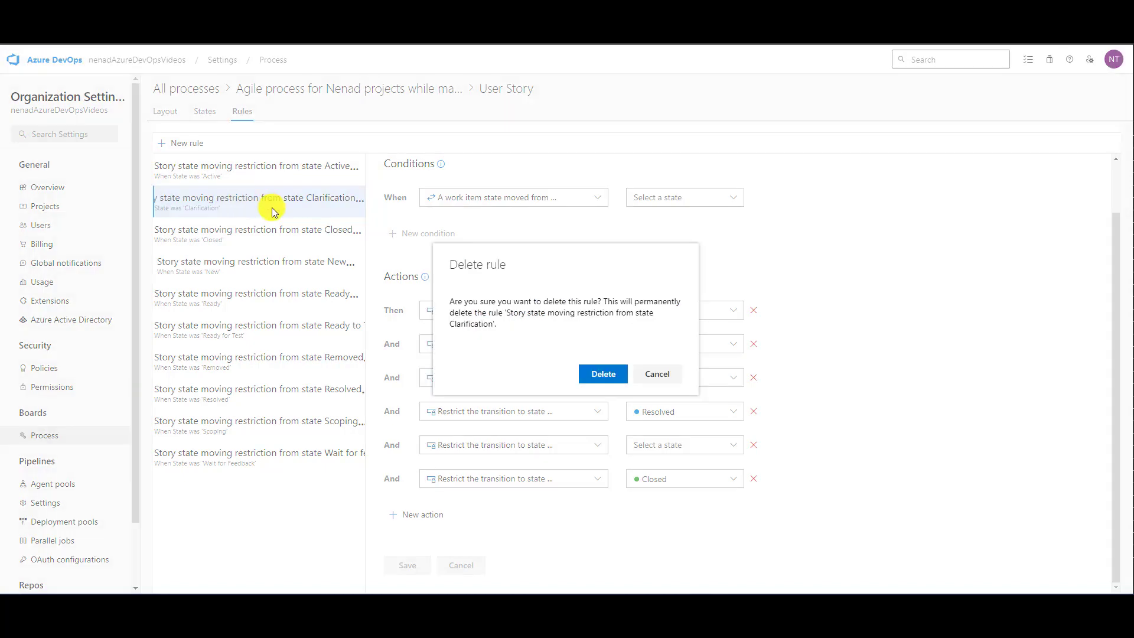
left_click(590, 383)
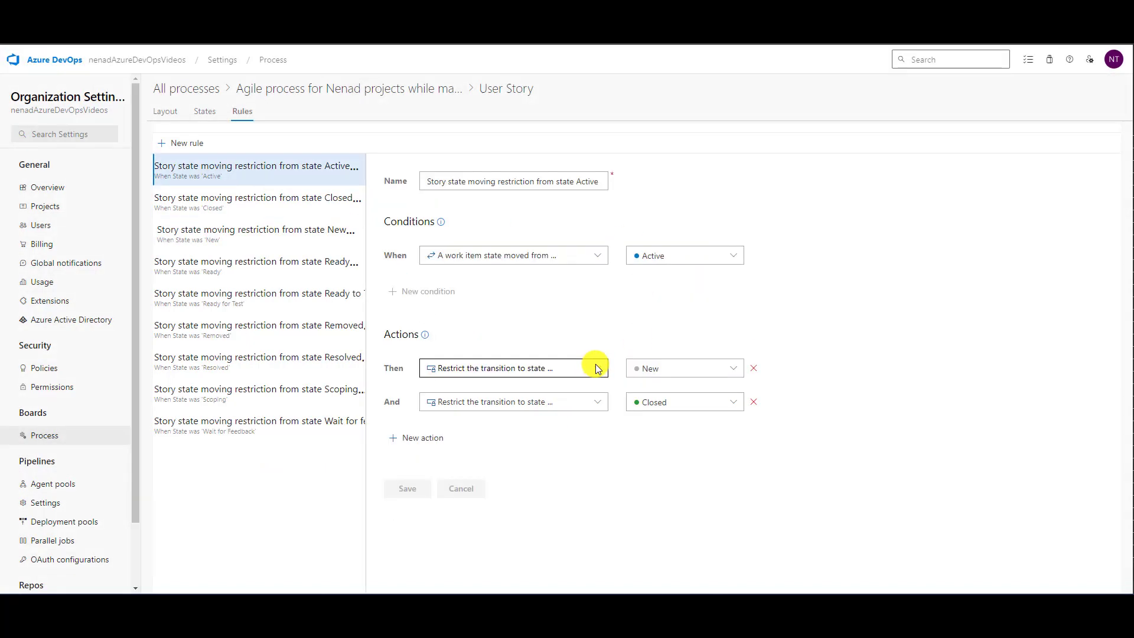
- Remove the first two restrictions without a state and the duplicate Active restriction from the Closed rule, and save it
left_click(270, 203)
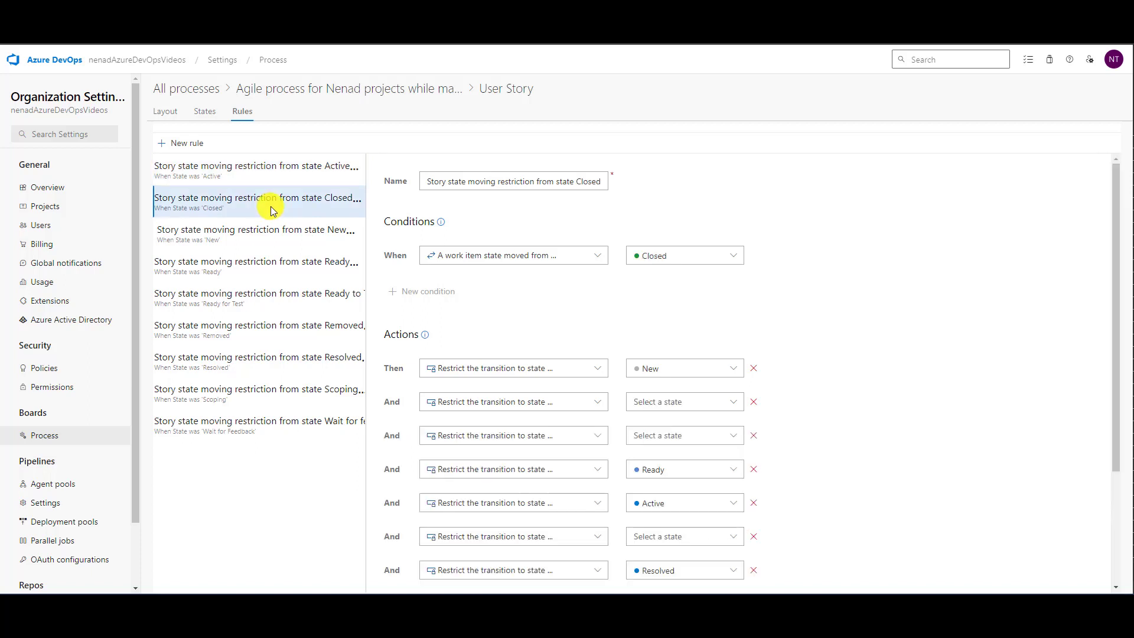
left_click(753, 402)
left_click(753, 402)
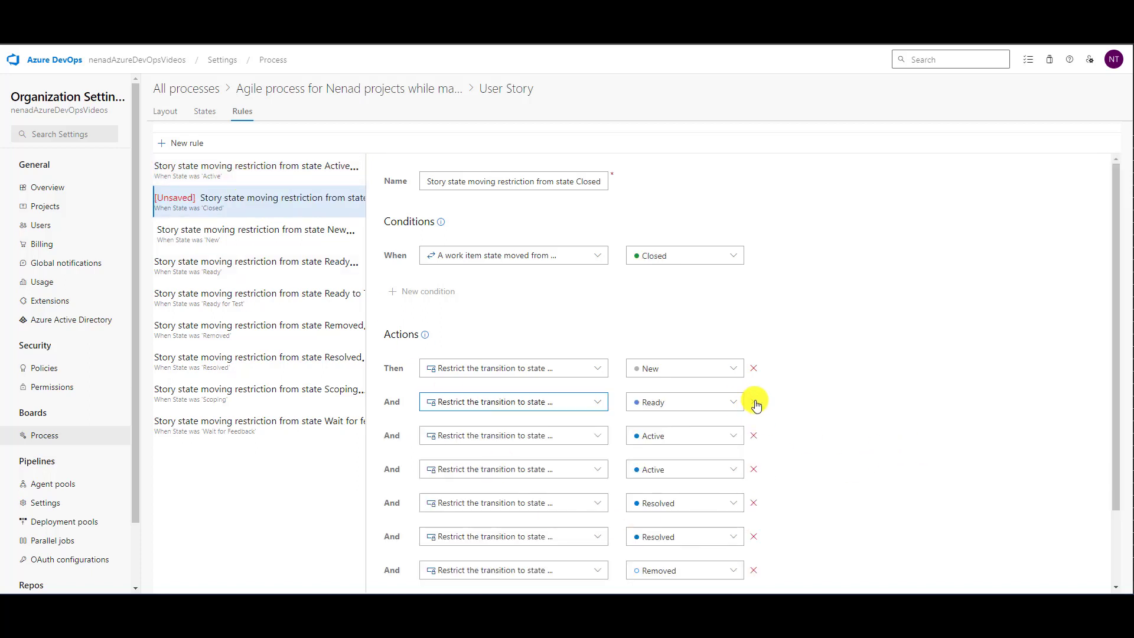
scroll(827, 467, "down", 2)
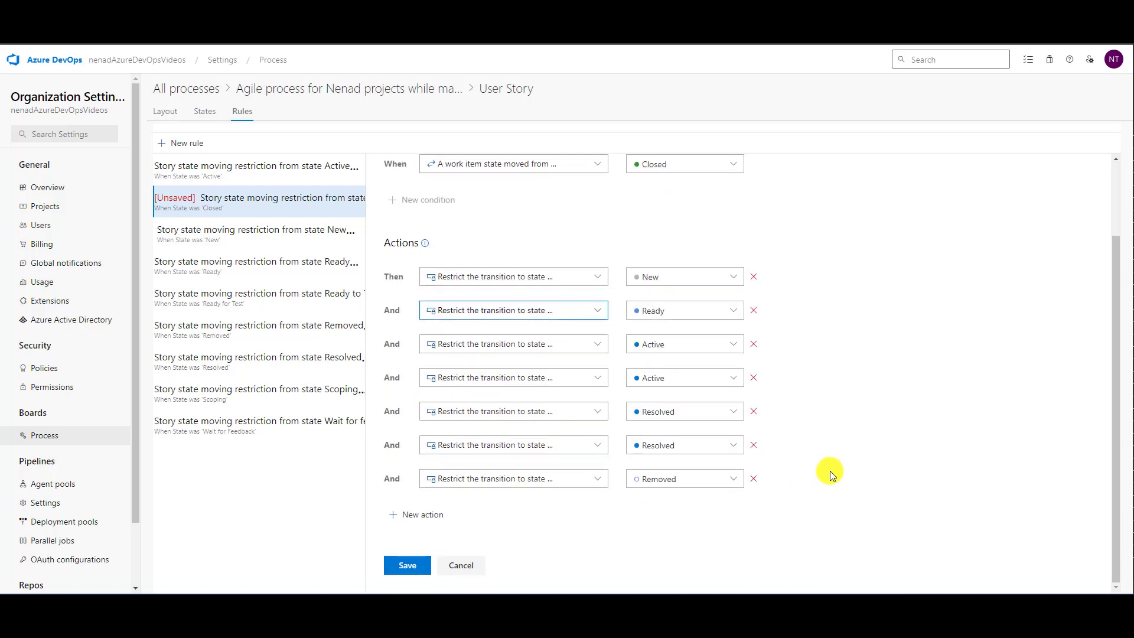
left_click(753, 378)
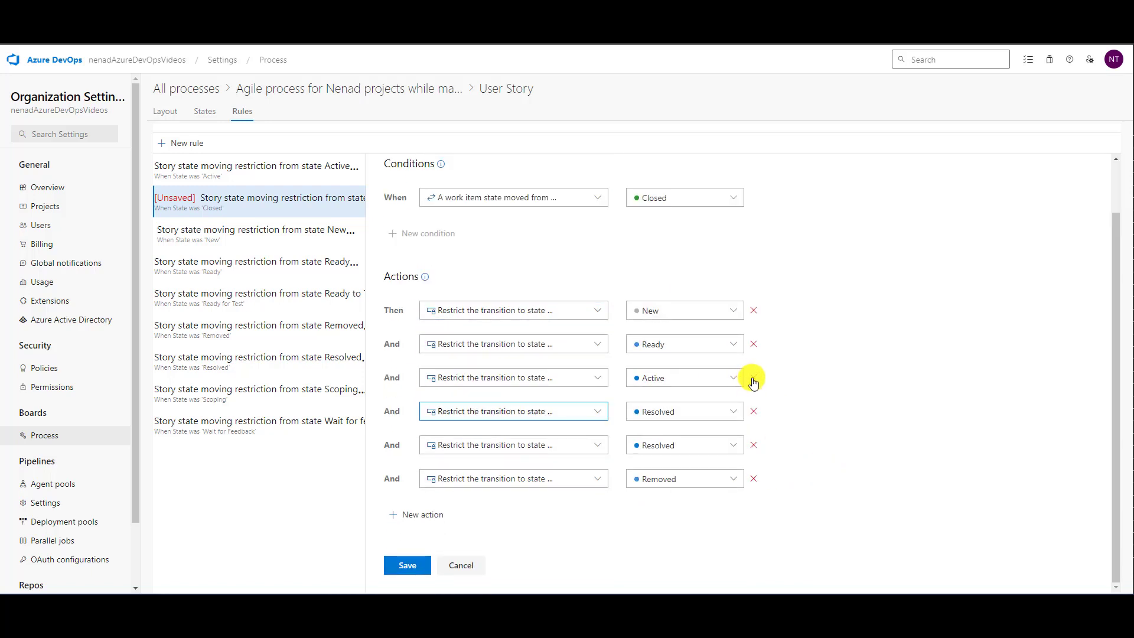
left_click(406, 566)
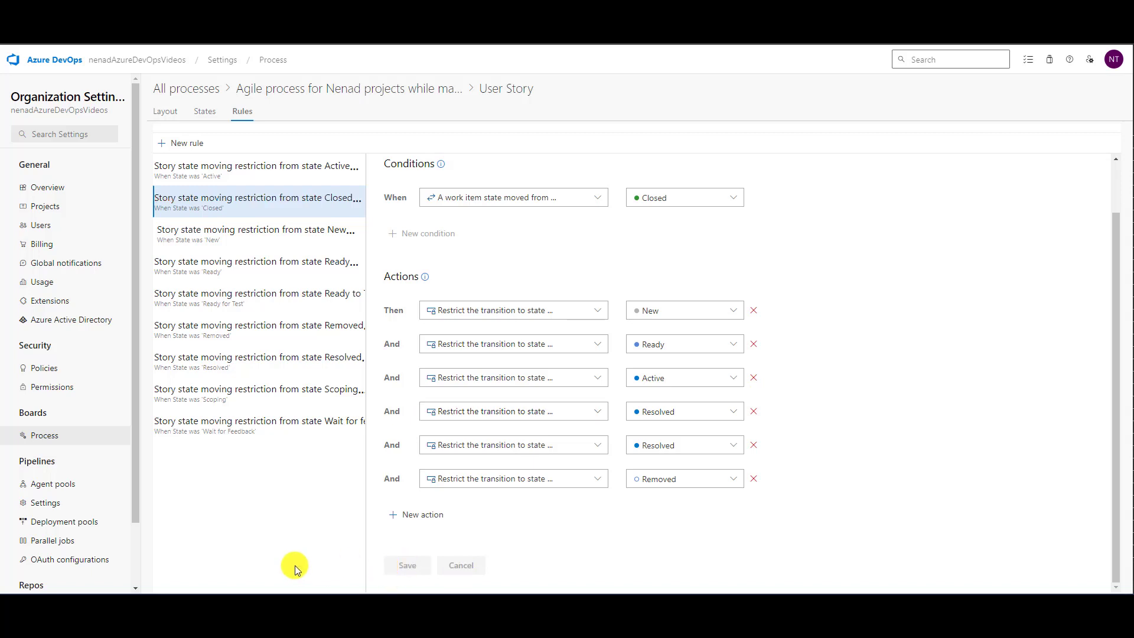
- Remove the first transition restriction without a state from the rule for state New and save the rule
left_click(313, 240)
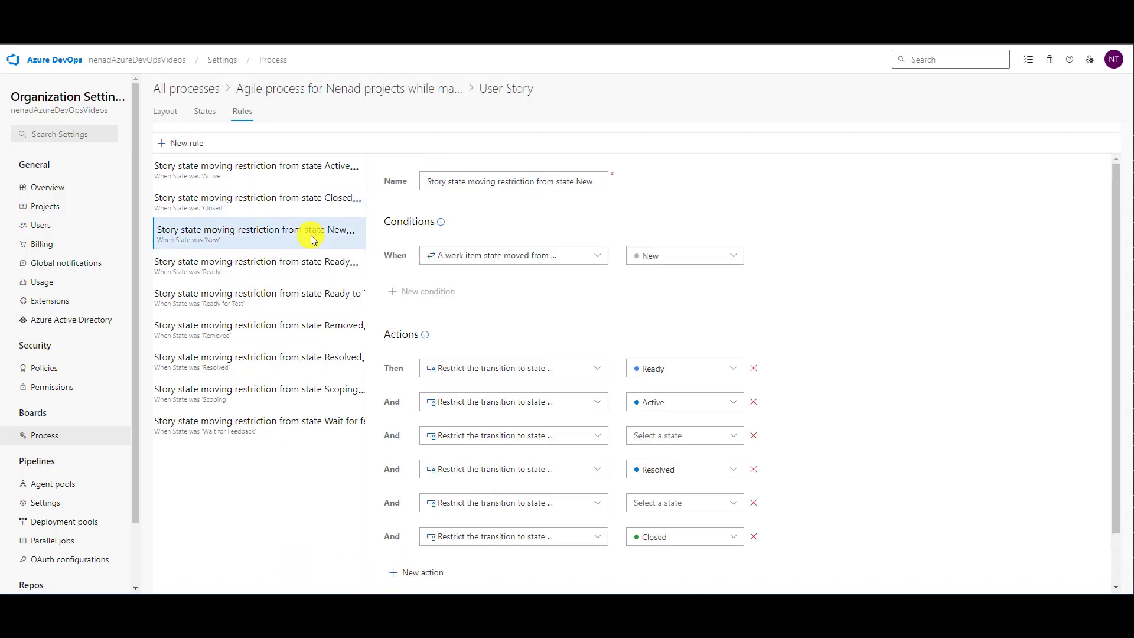
left_click(758, 437)
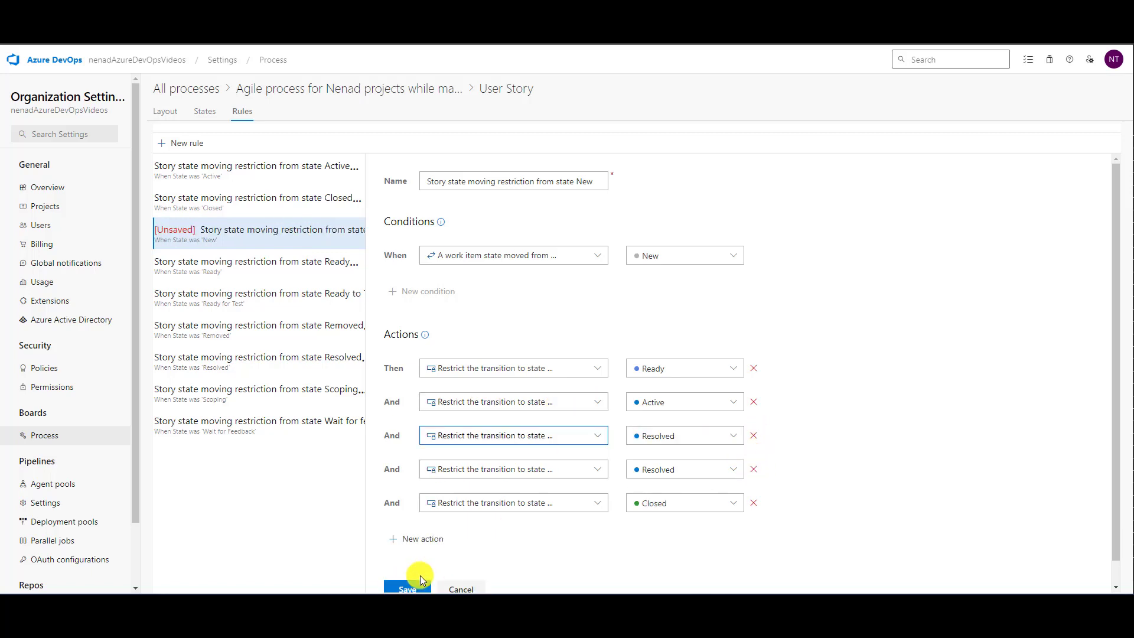
left_click(402, 587)
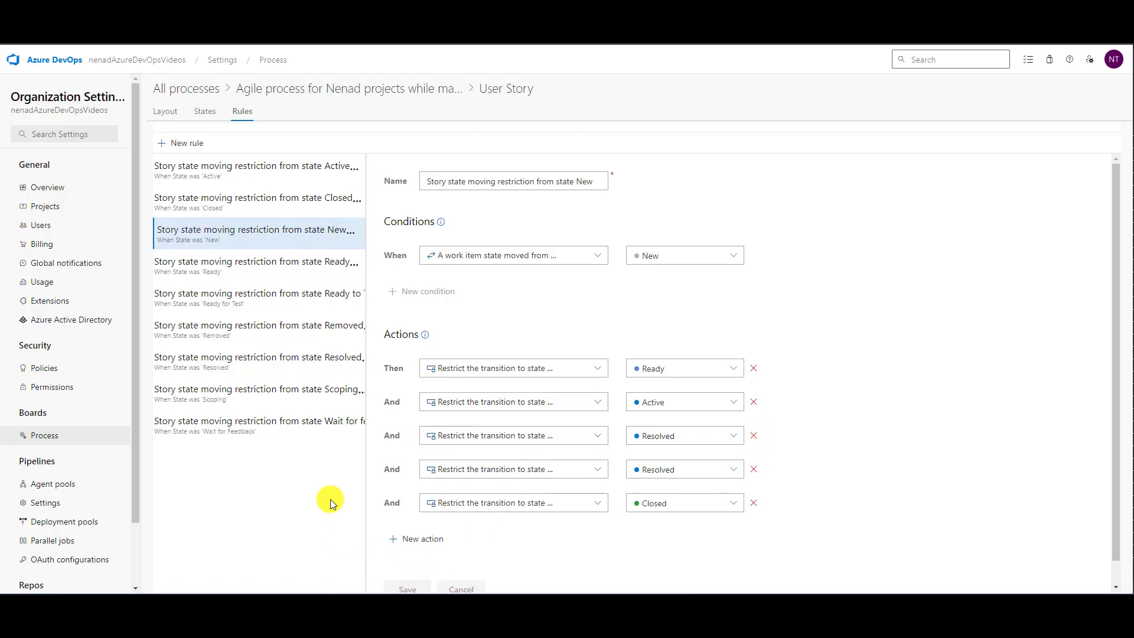
- Remove the first three transition restrictions without a state from the rule for state Ready and save the rule
left_click(260, 271)
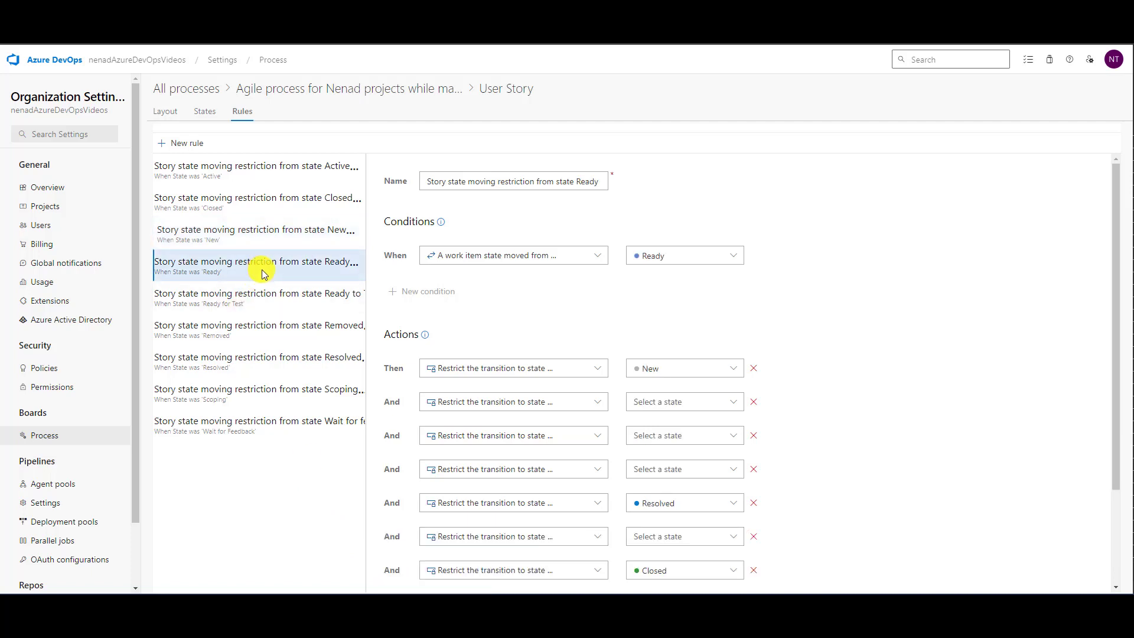
left_click(757, 404)
left_click(757, 405)
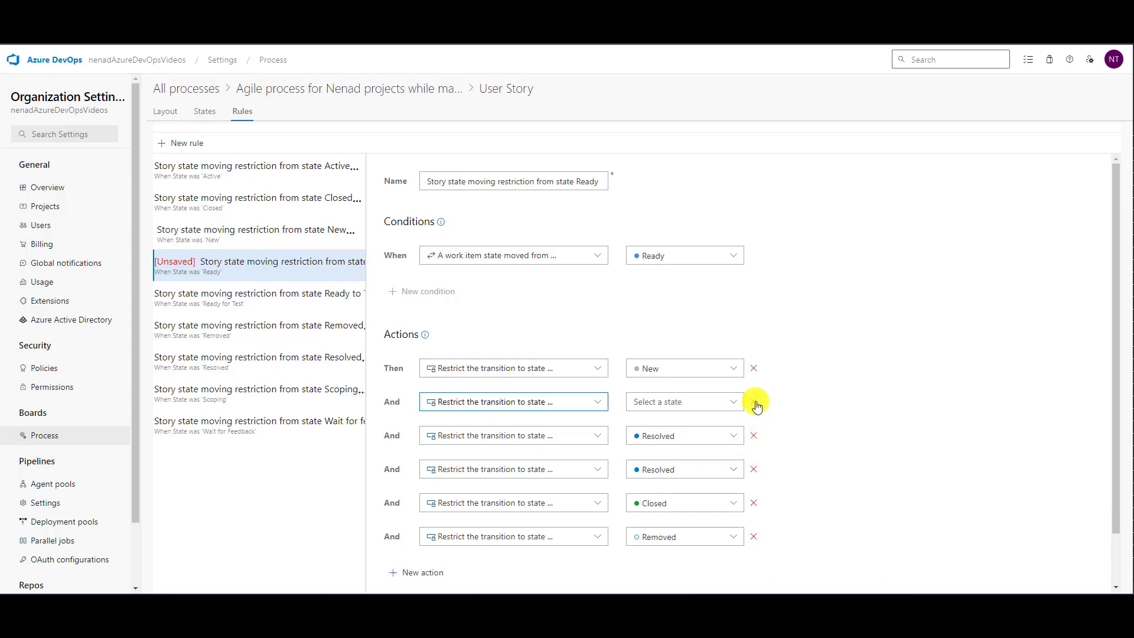
left_click(757, 406)
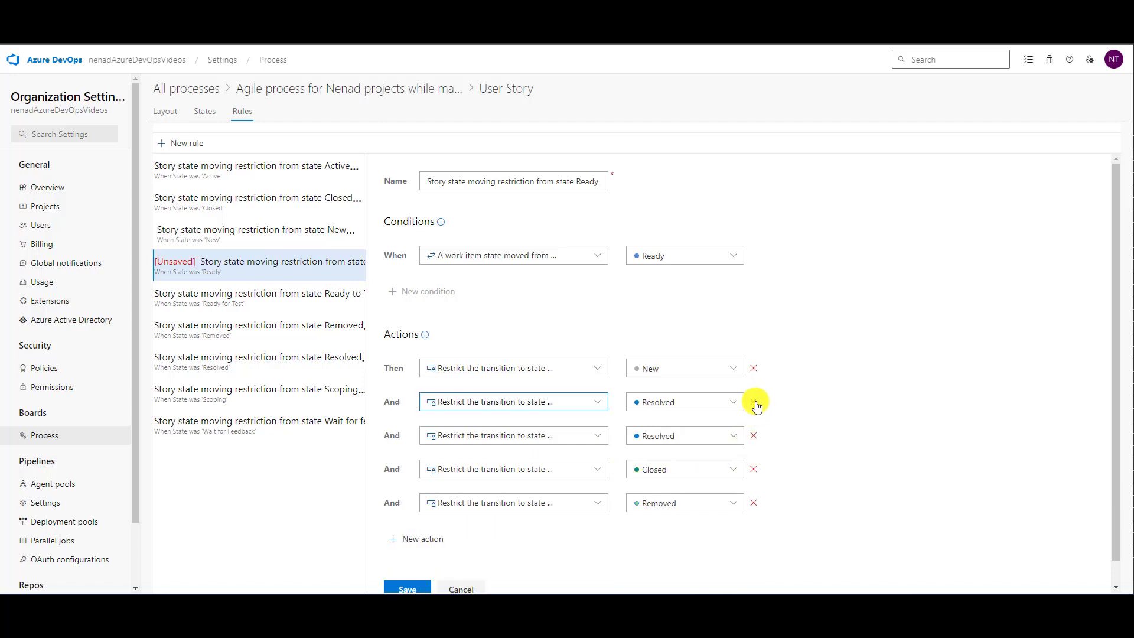
left_click(411, 588)
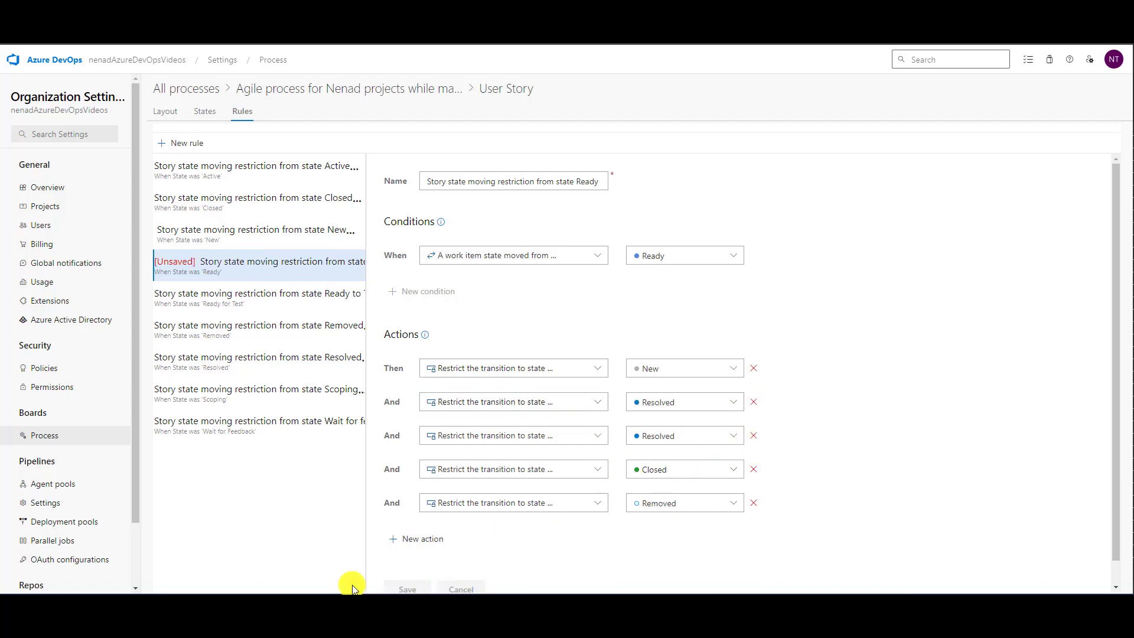
- Delete the User Story rule restricting moves from state Ready to Test
left_click(264, 301)
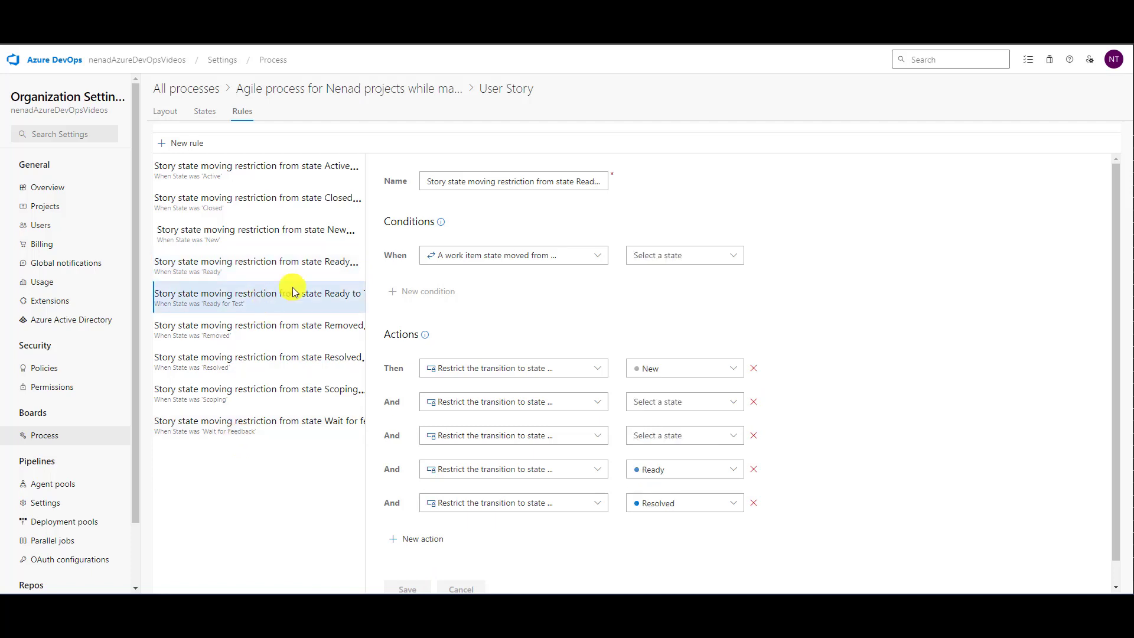
left_click(527, 183)
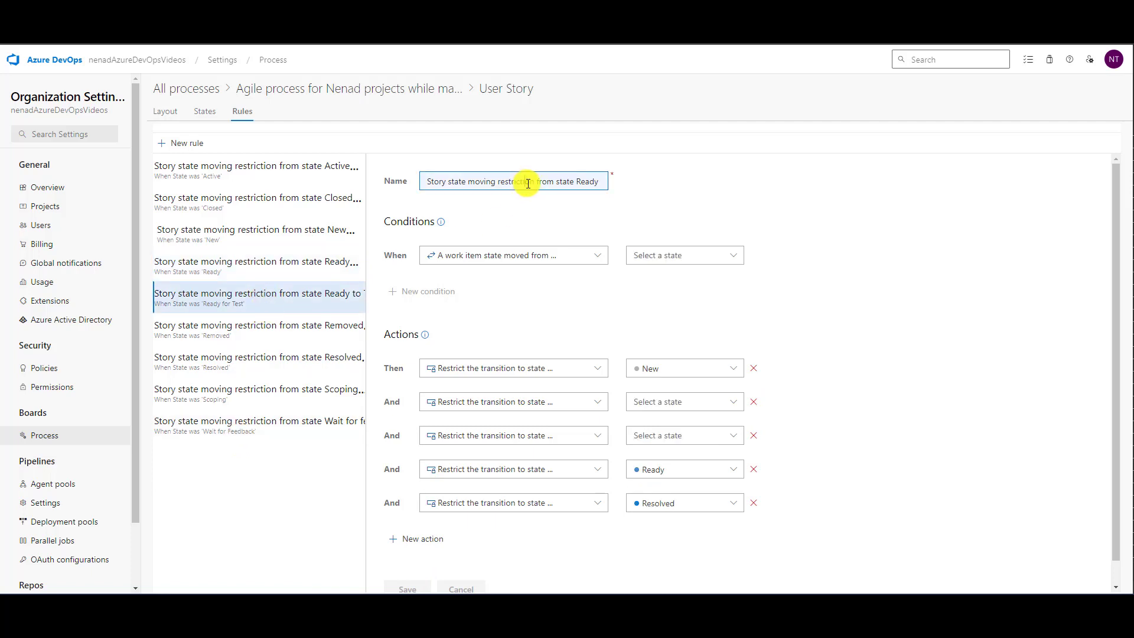
right_click(336, 304)
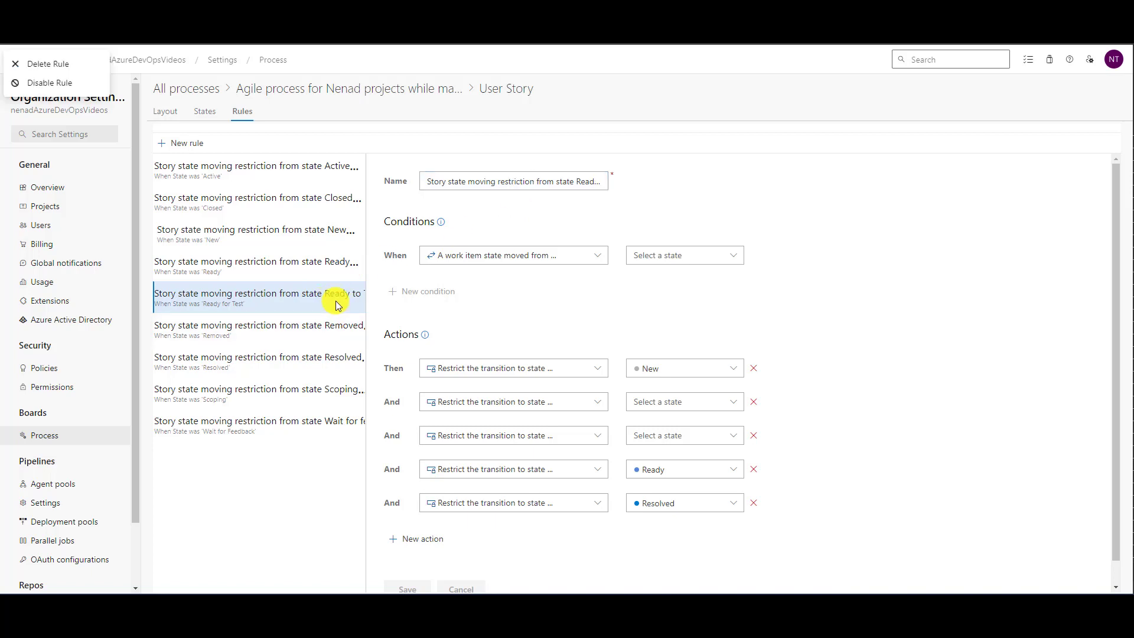
left_click(50, 64)
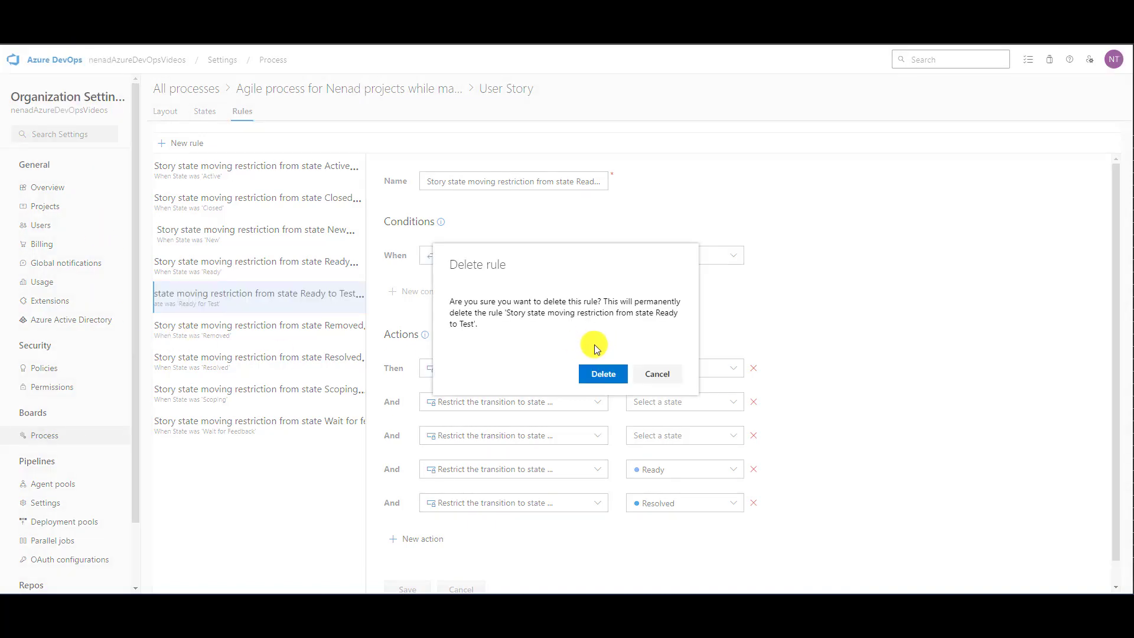
left_click(603, 374)
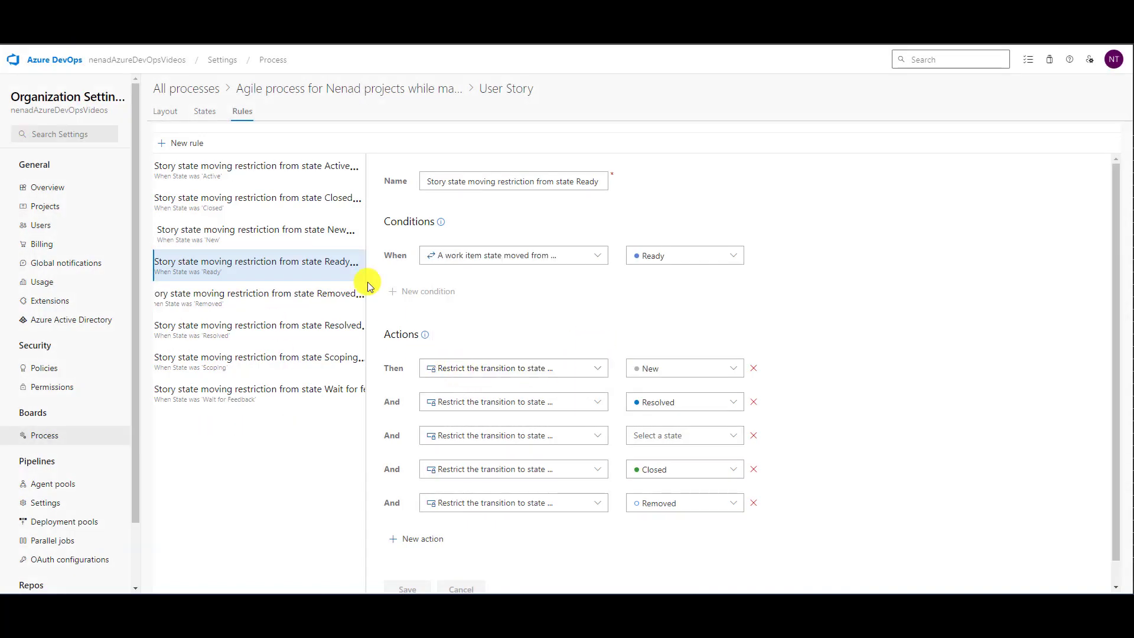
- Remove the first restriction without a state and the duplicate Active restriction from the User Story rule for state Removed
left_click(307, 298)
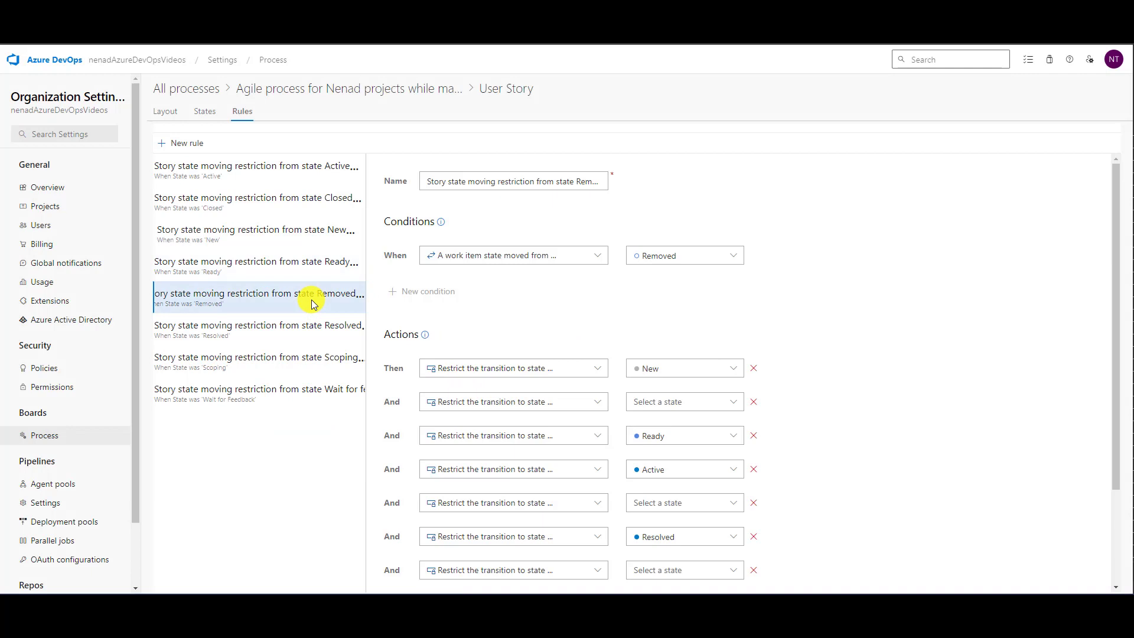
left_click(324, 270)
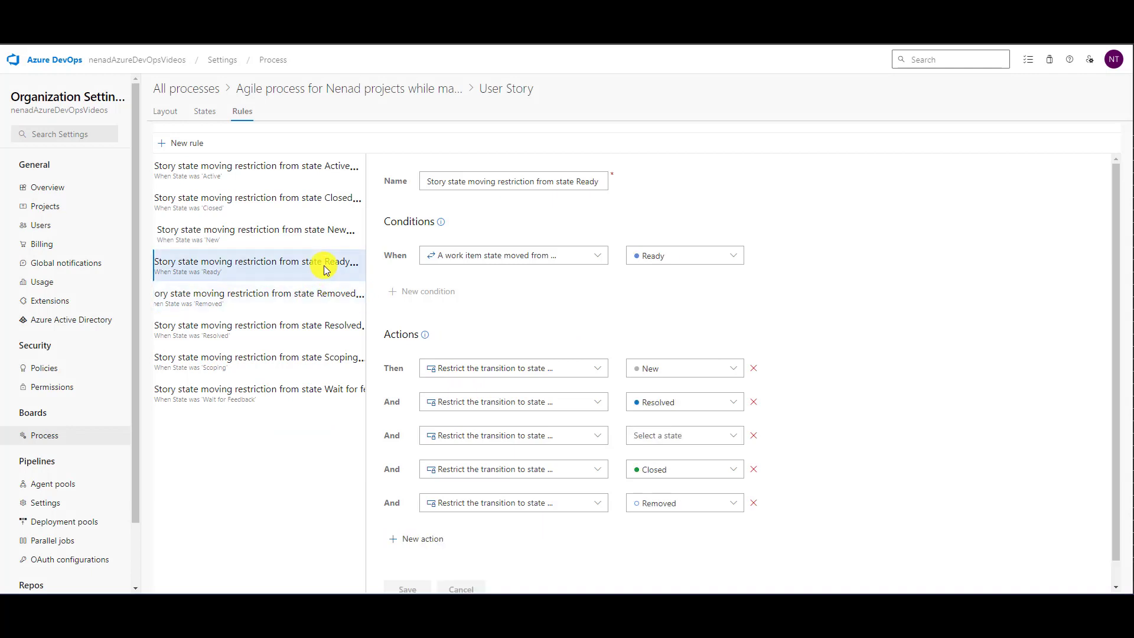
left_click(329, 297)
left_click(753, 401)
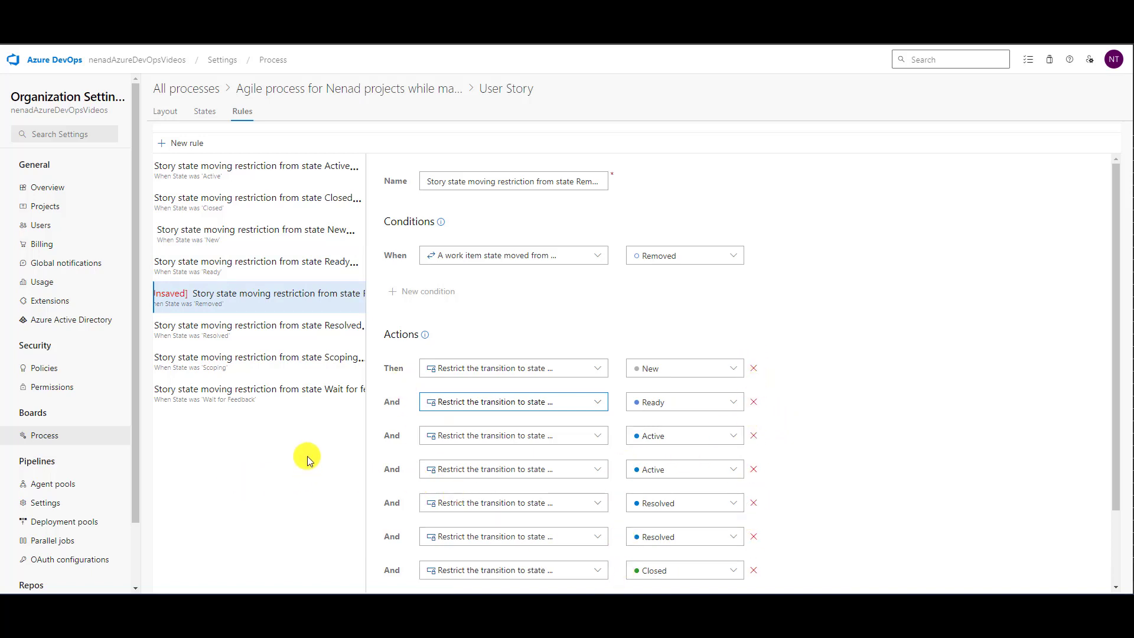
left_click(753, 435)
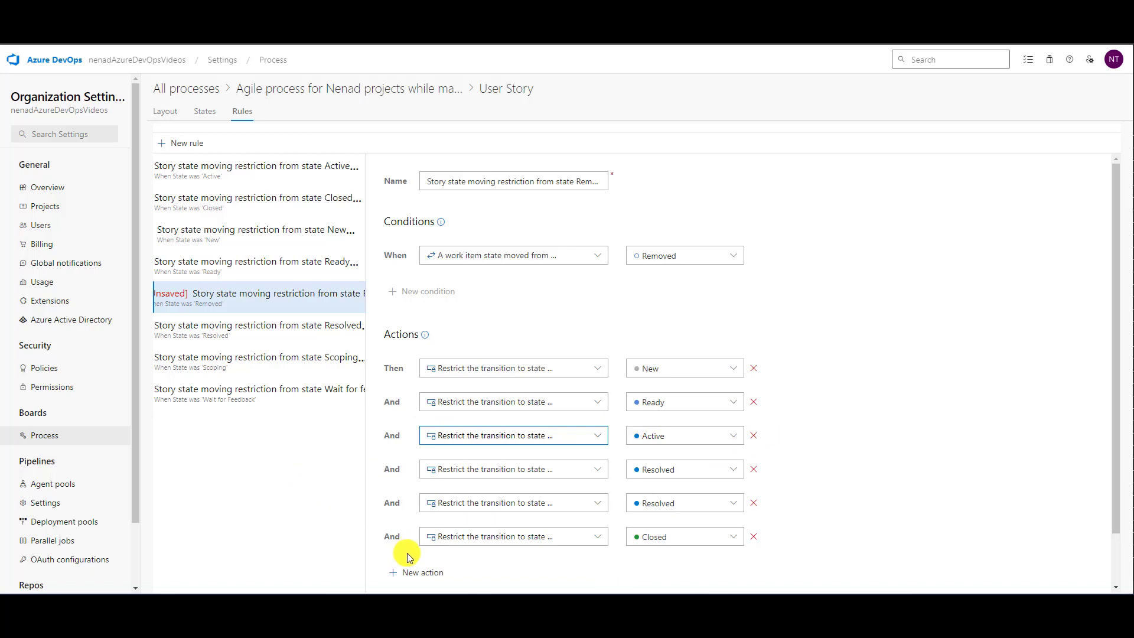
- Remove the two transition restrictions without a state from the User Story rule for state Resolved
left_click(289, 331)
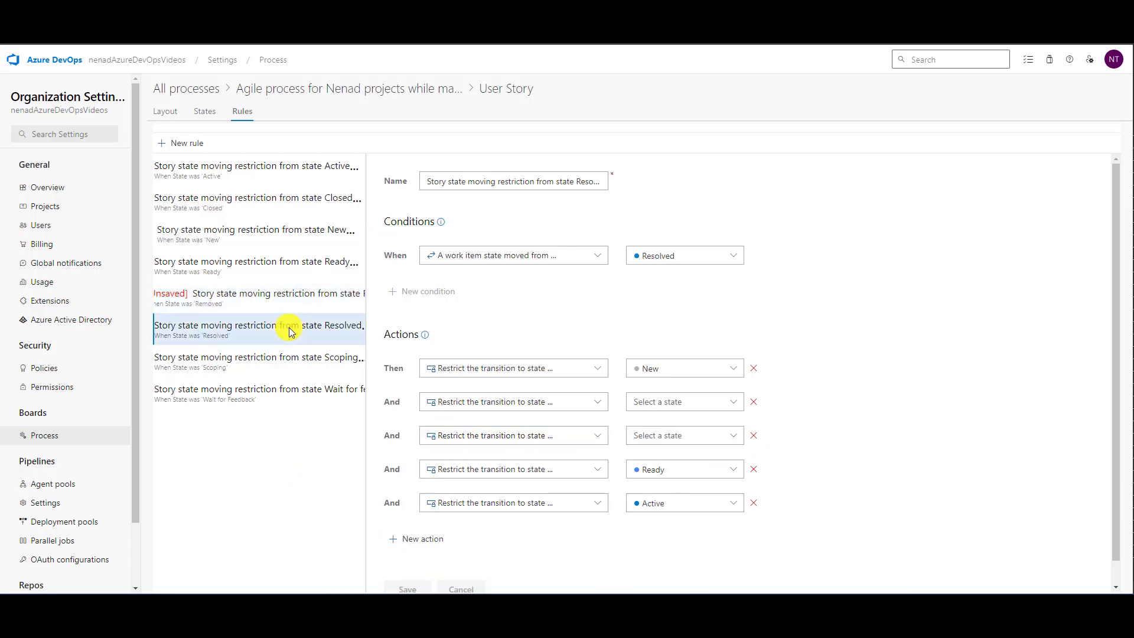
left_click(754, 402)
left_click(754, 403)
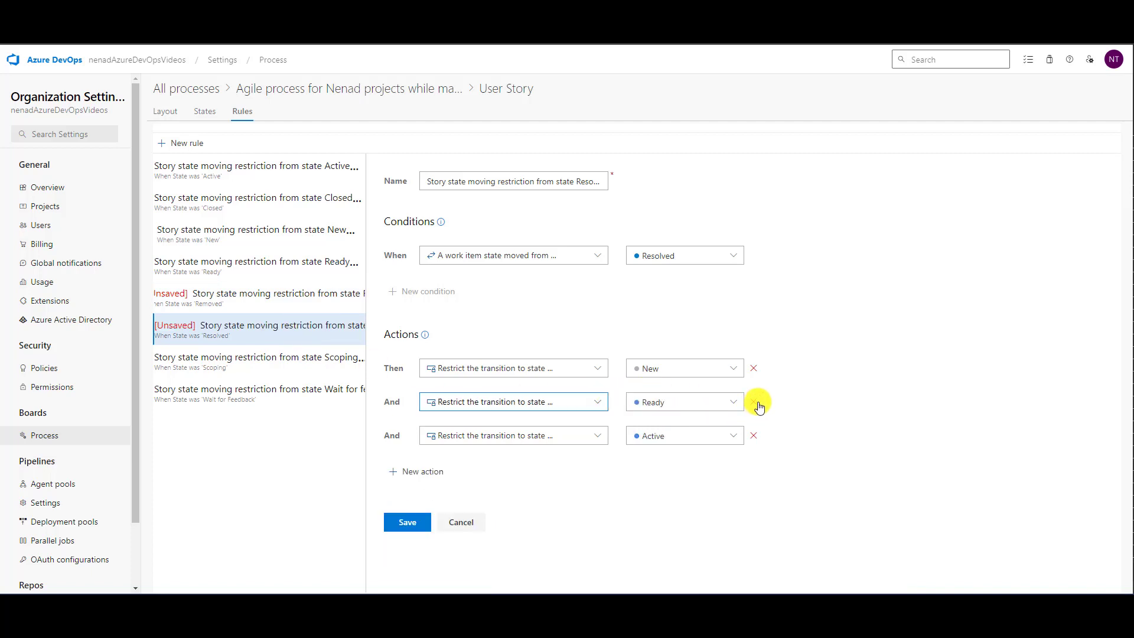
- Save the pending edits to the rules for states Removed and Resolved, and recheck the Removed rule
left_click(284, 358)
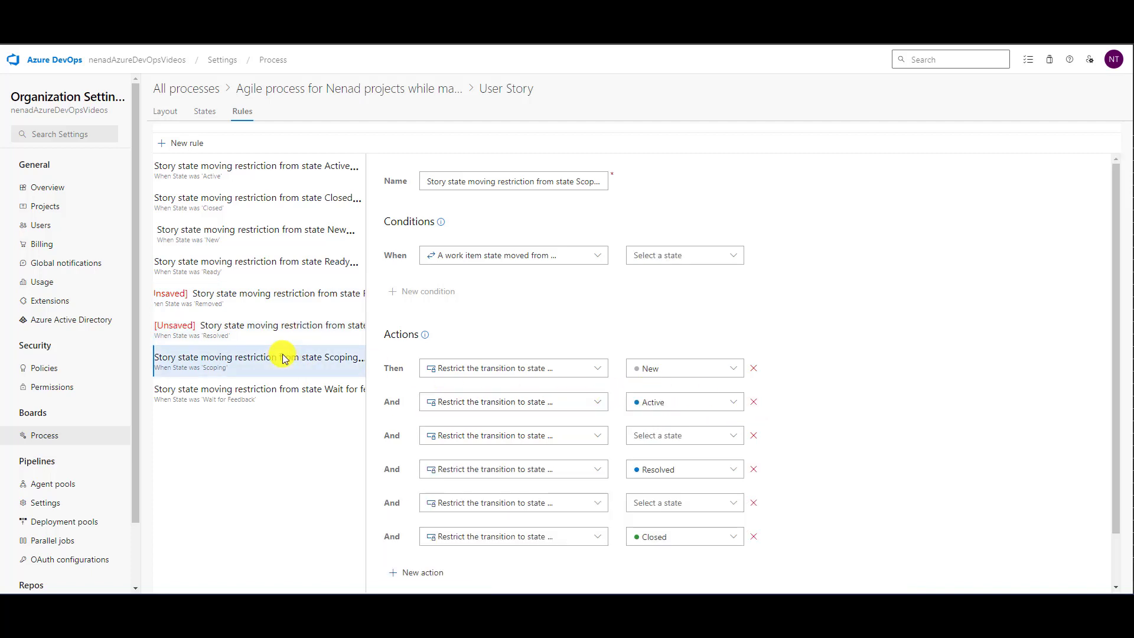
left_click(246, 292)
scroll(967, 354, "down", 1)
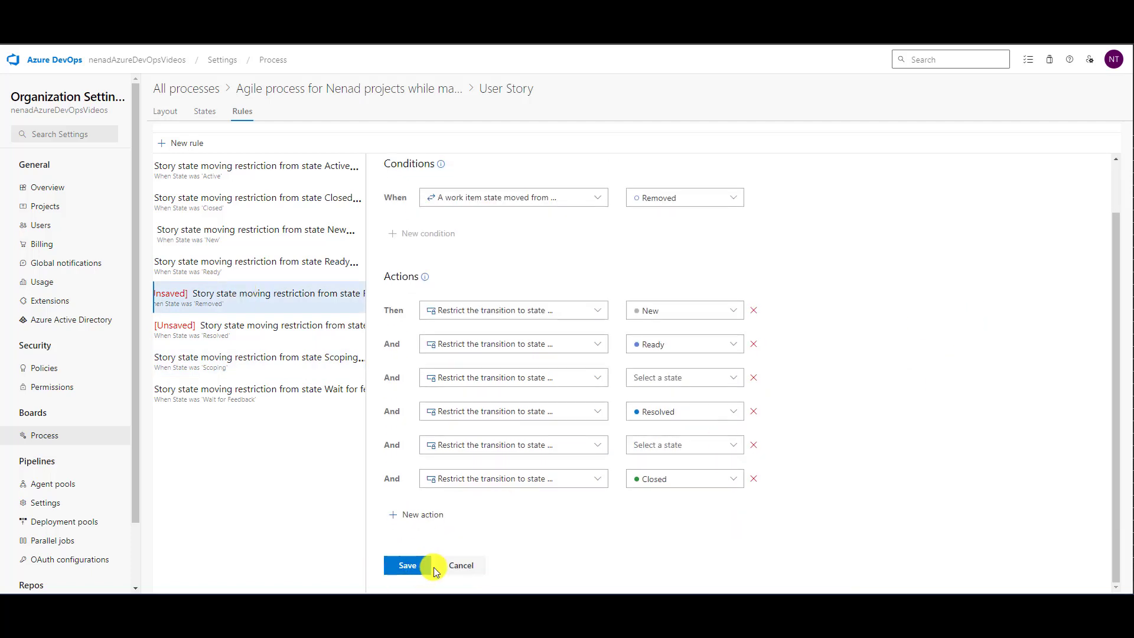
left_click(407, 565)
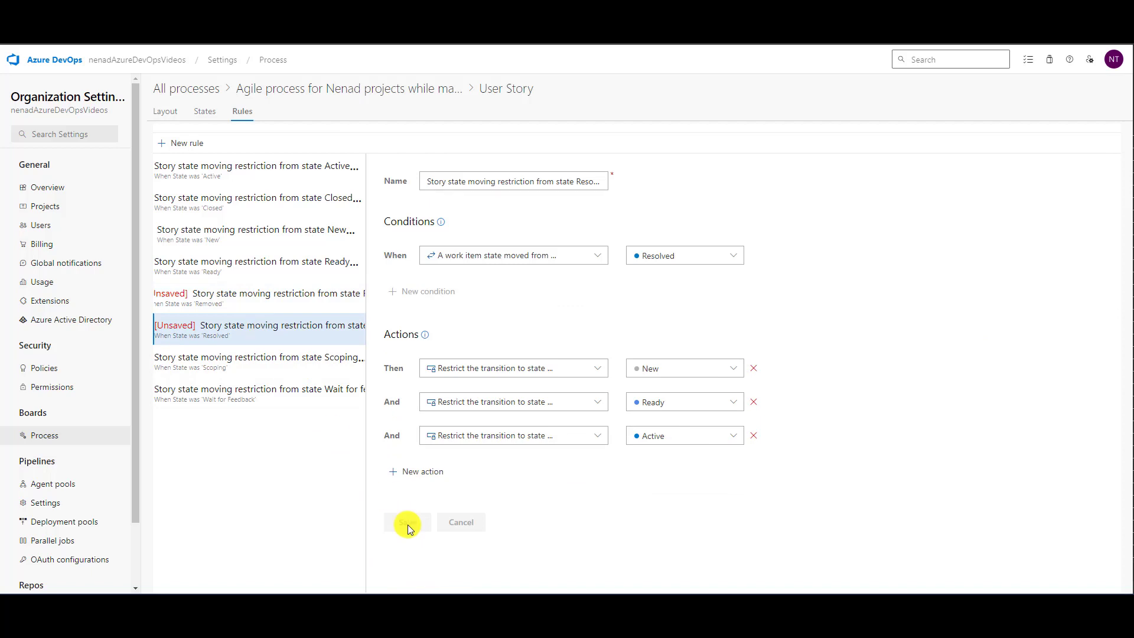
left_click(278, 367)
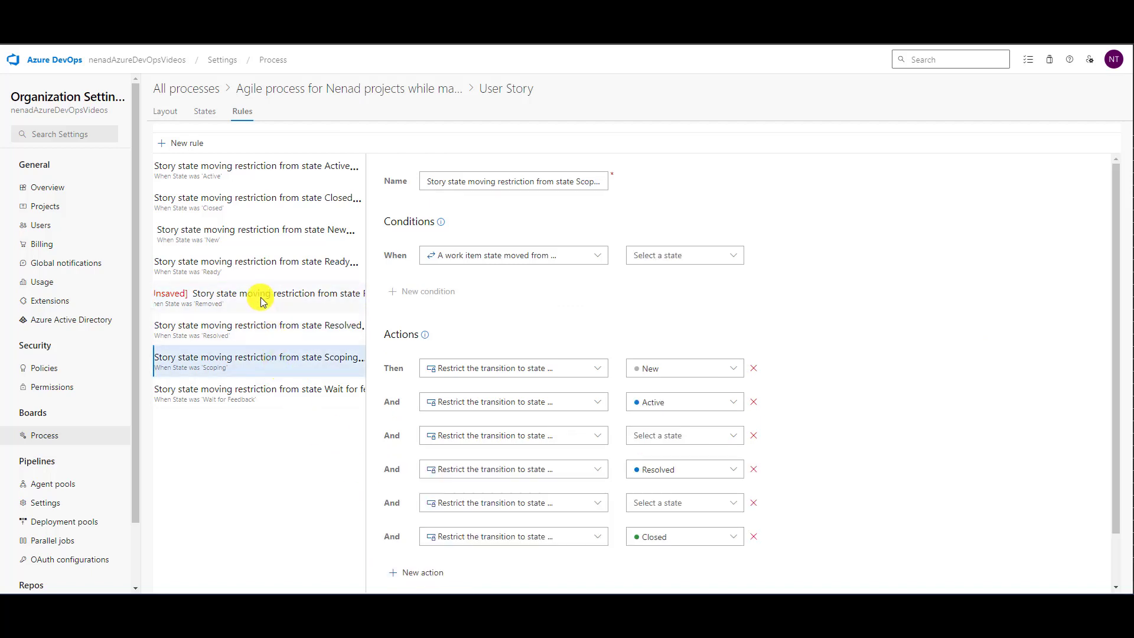
left_click(253, 297)
scroll(571, 514, "down", 1)
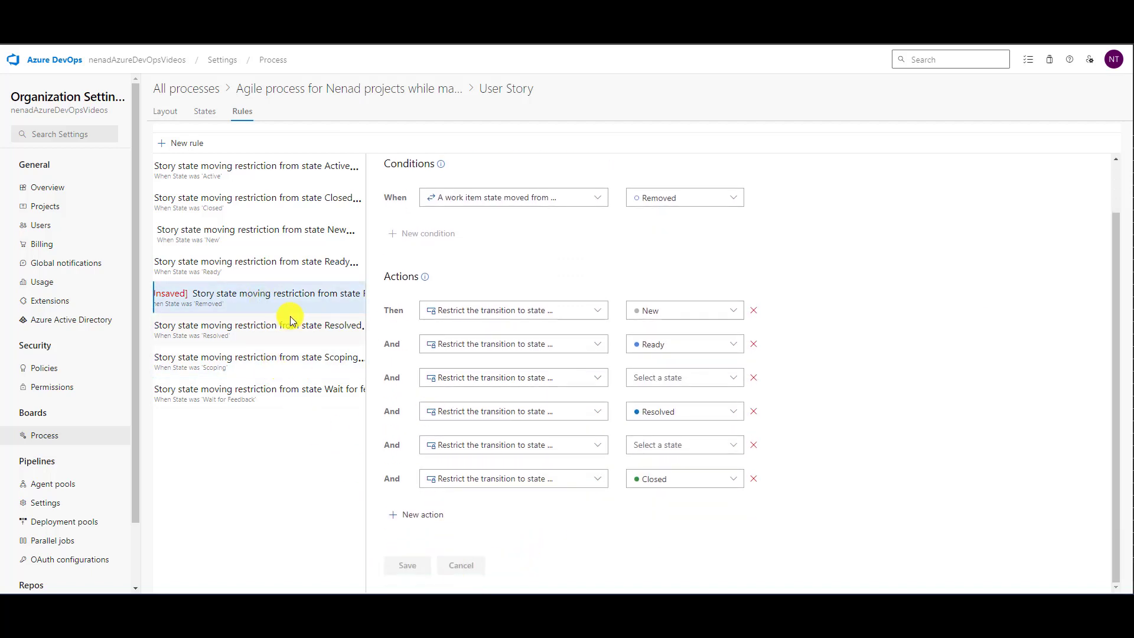
- Remove both restrictions without a state from the rule for state Resolved again and save the rule
left_click(295, 340)
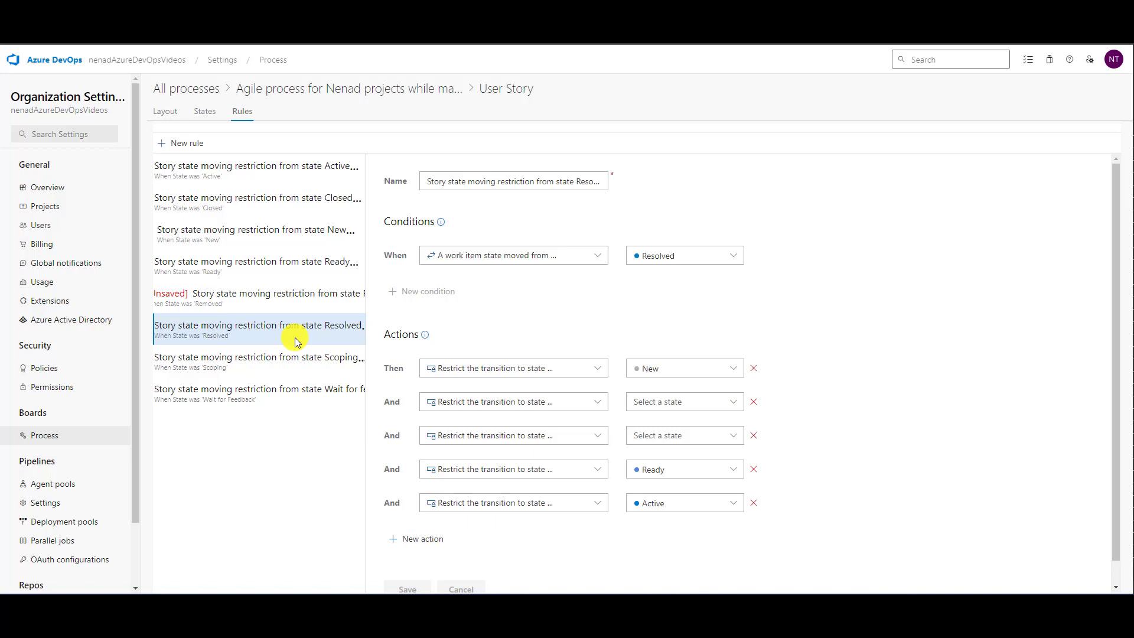
left_click(754, 401)
left_click(753, 401)
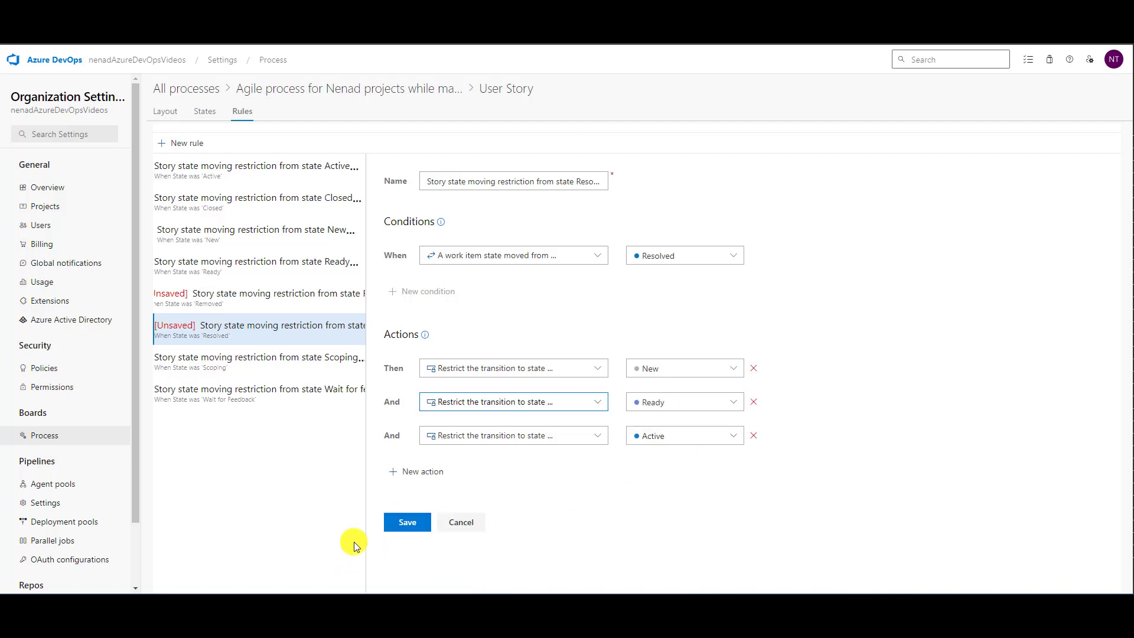
left_click(407, 522)
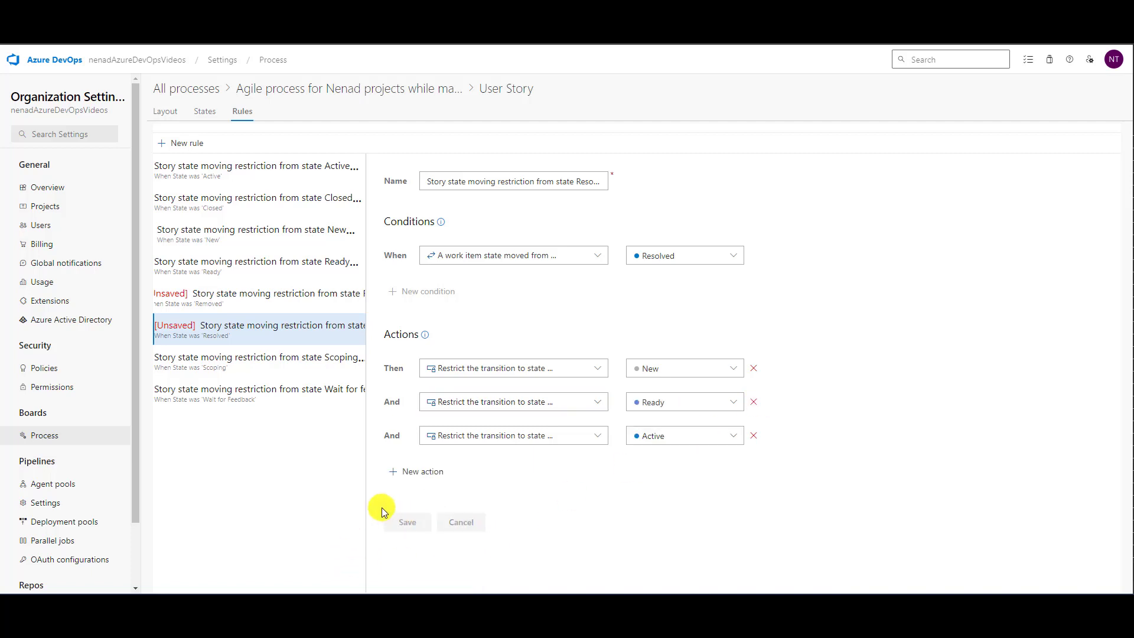
- Delete the User Story rule restricting moves from state Scoping
left_click(291, 362)
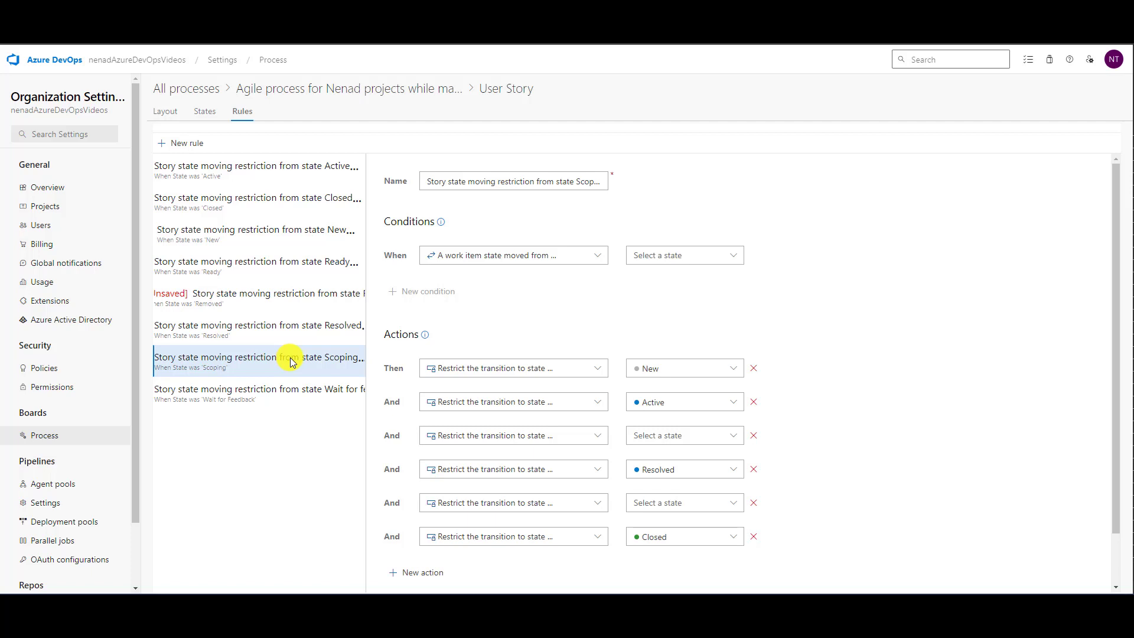
left_click(359, 360)
left_click(401, 387)
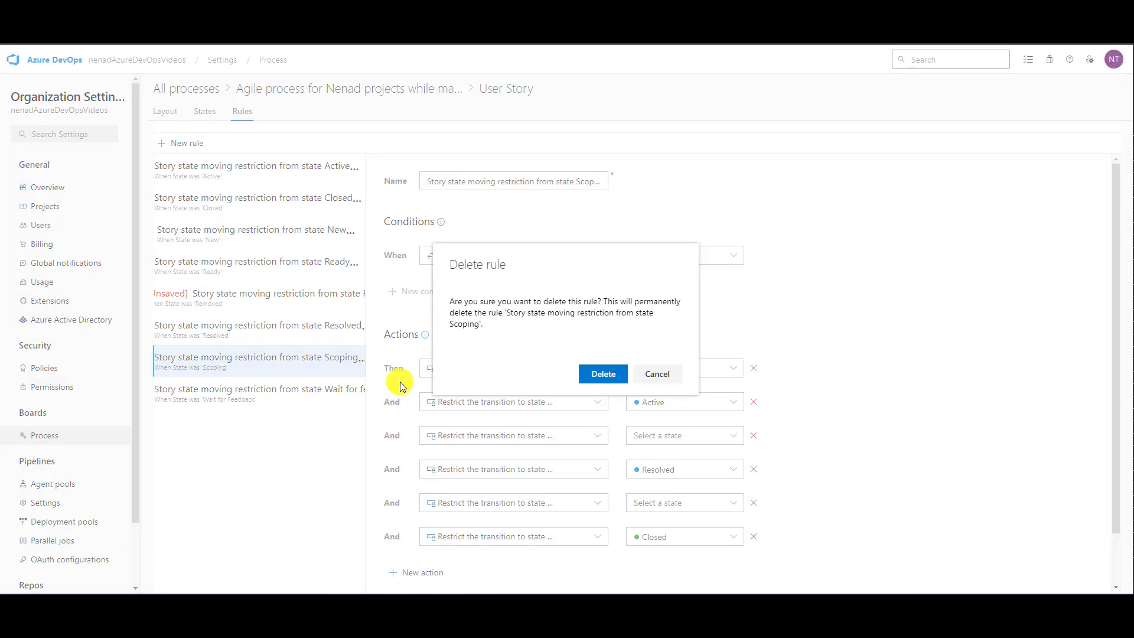
left_click(608, 375)
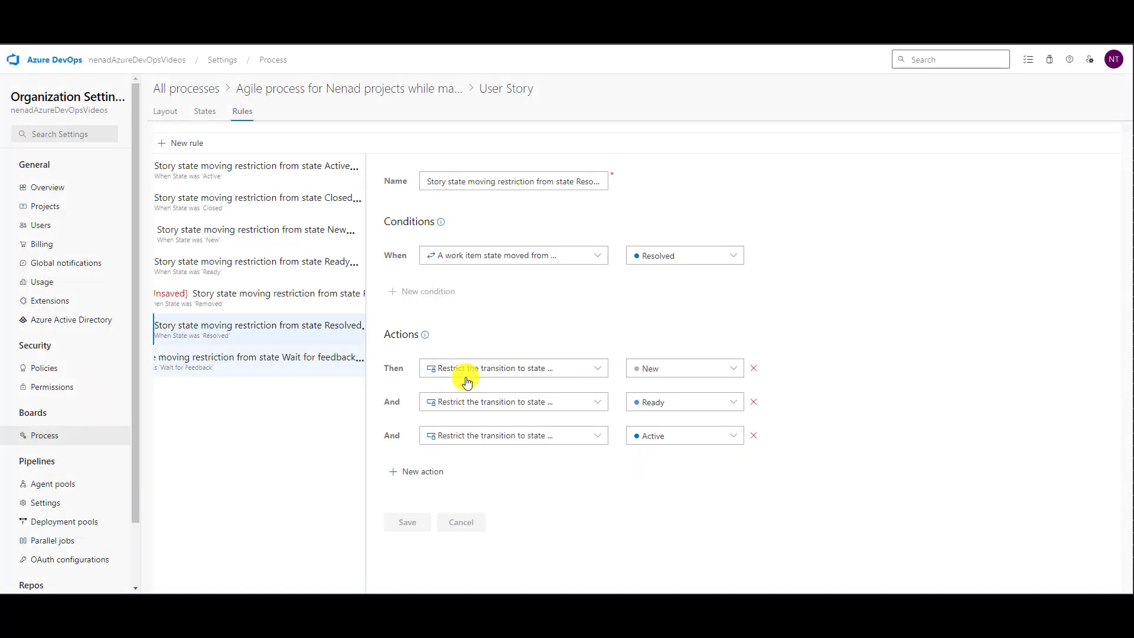
- Delete the User Story rule restricting moves from state Wait for feedback
left_click(359, 360)
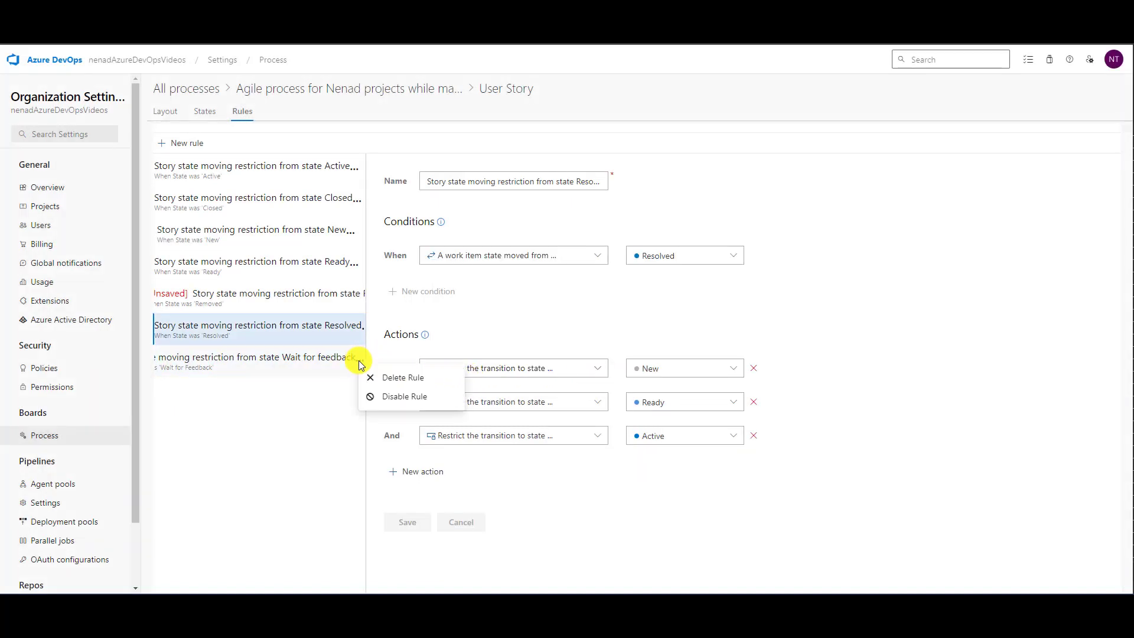
left_click(402, 378)
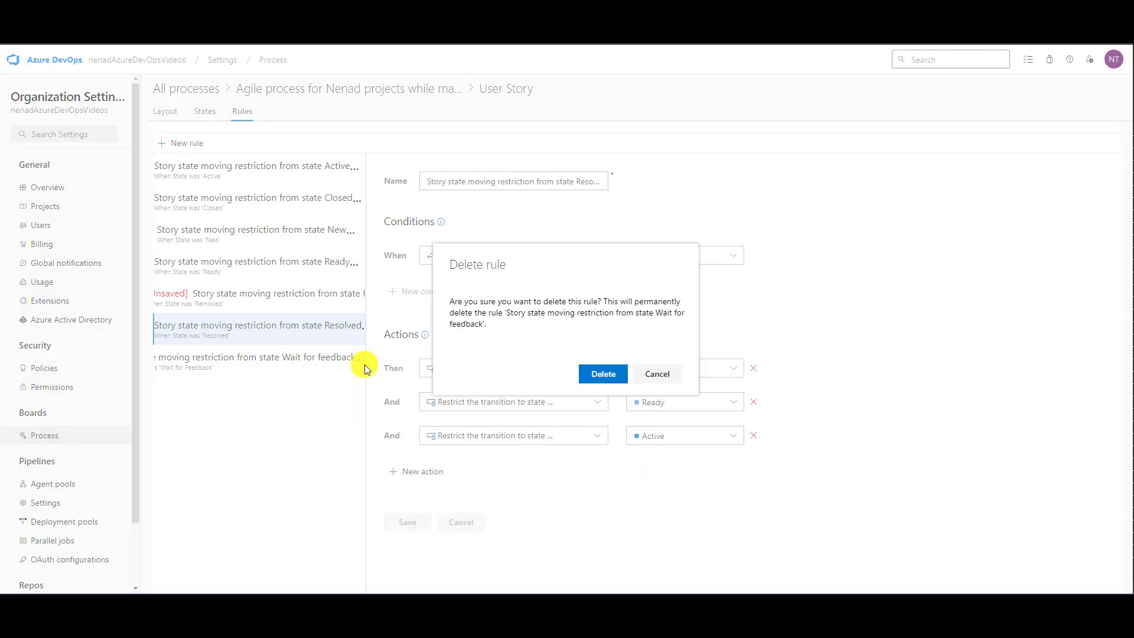
left_click(608, 372)
- Remove the first transition restriction without a state from the rule for state Removed and save the rule
left_click(304, 296)
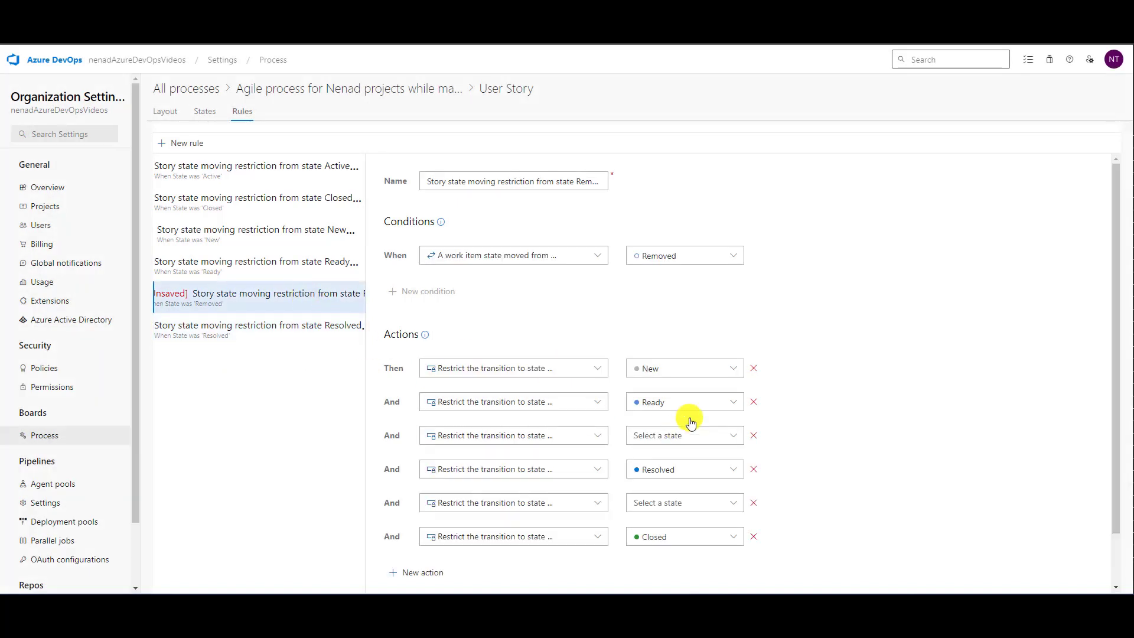
scroll(785, 360, "down", 2)
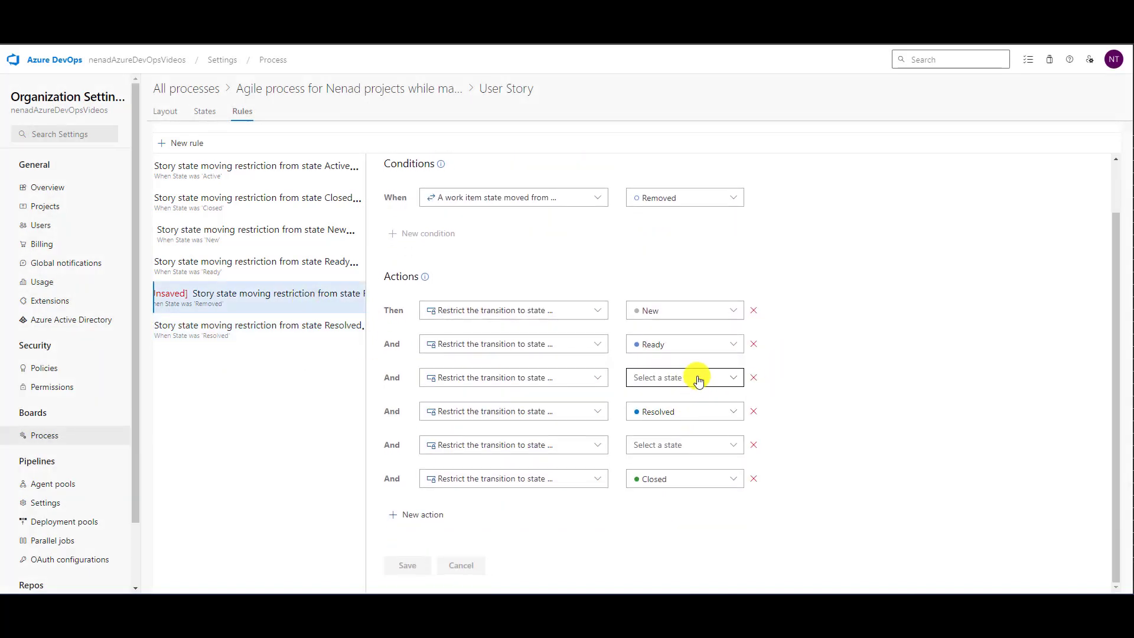
left_click(754, 377)
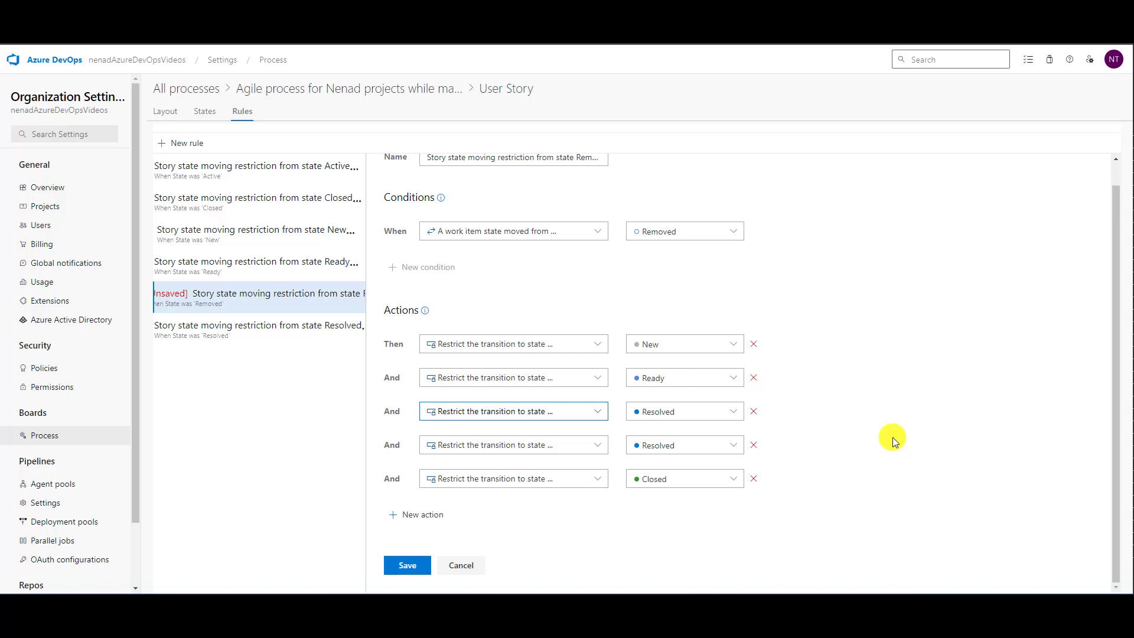
left_click(407, 564)
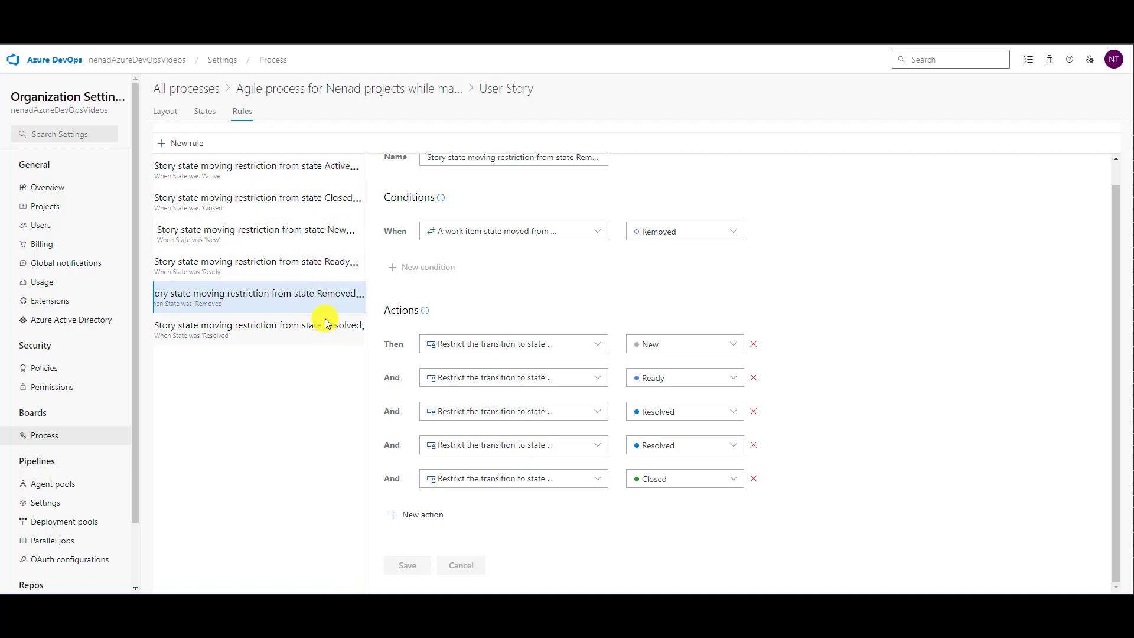
- Open the rules of the Bug work item type in the Agile process for Nenad projects while making vlogs
left_click(185, 89)
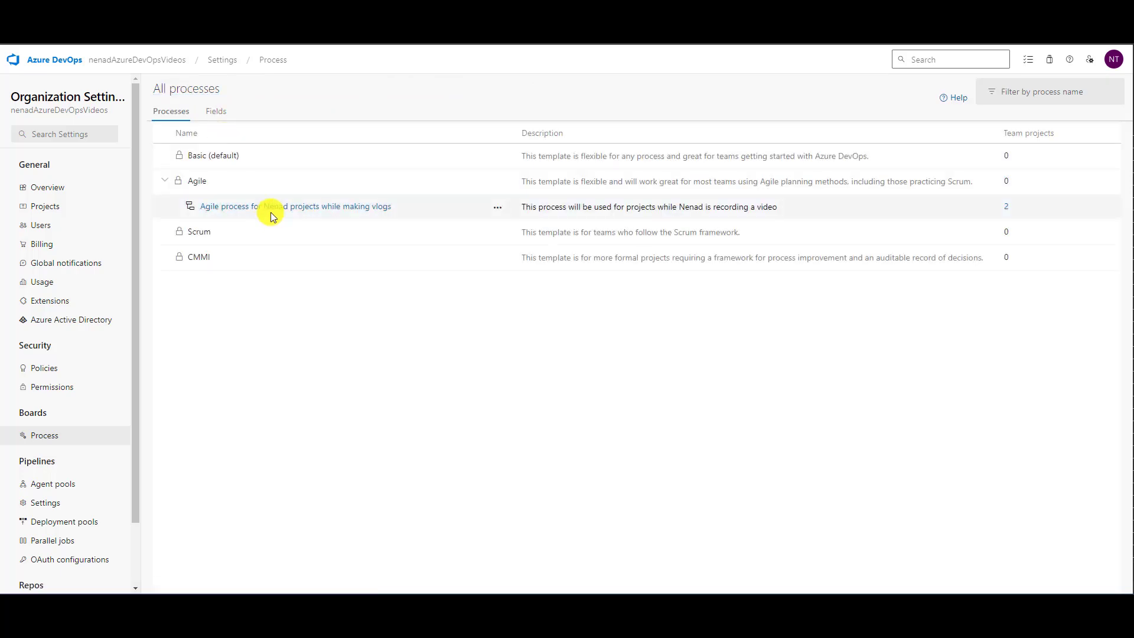
left_click(319, 207)
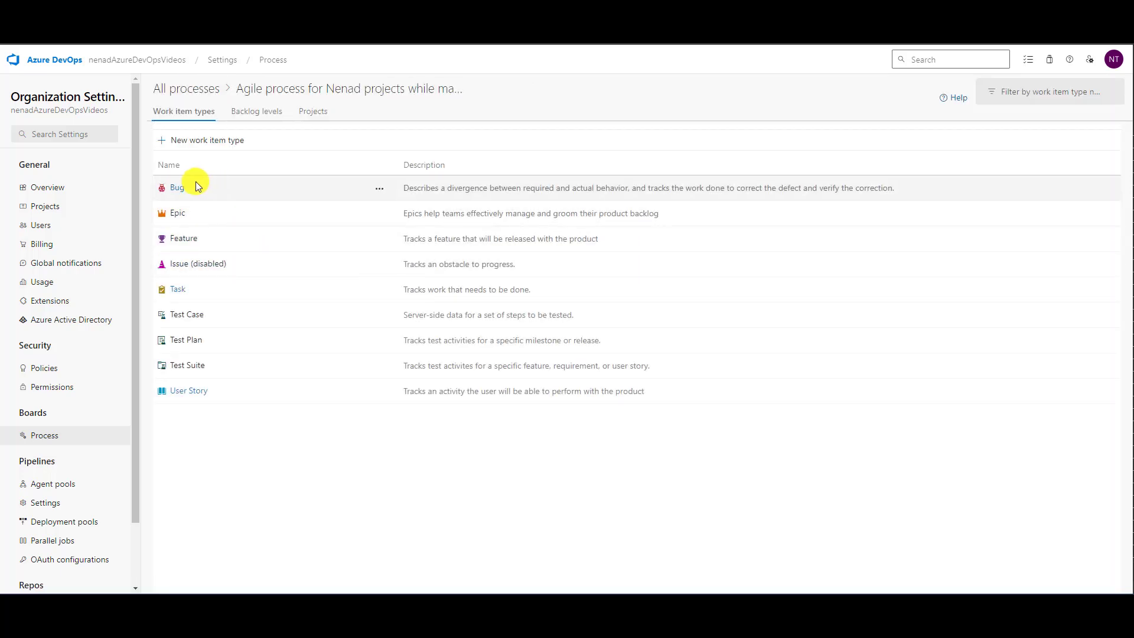
left_click(173, 189)
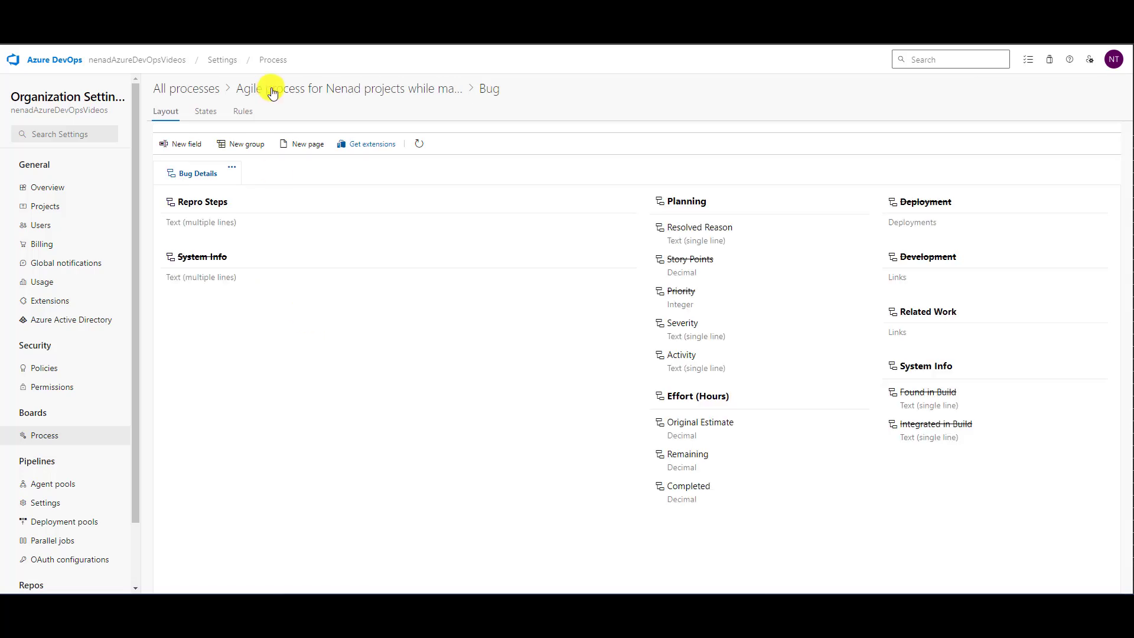
left_click(252, 115)
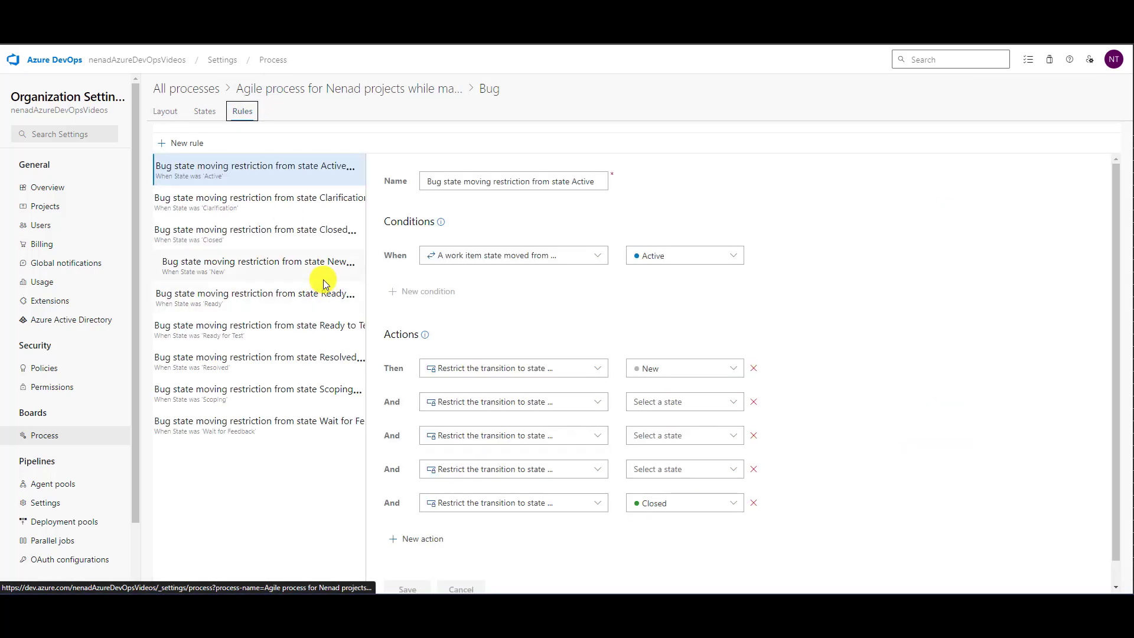